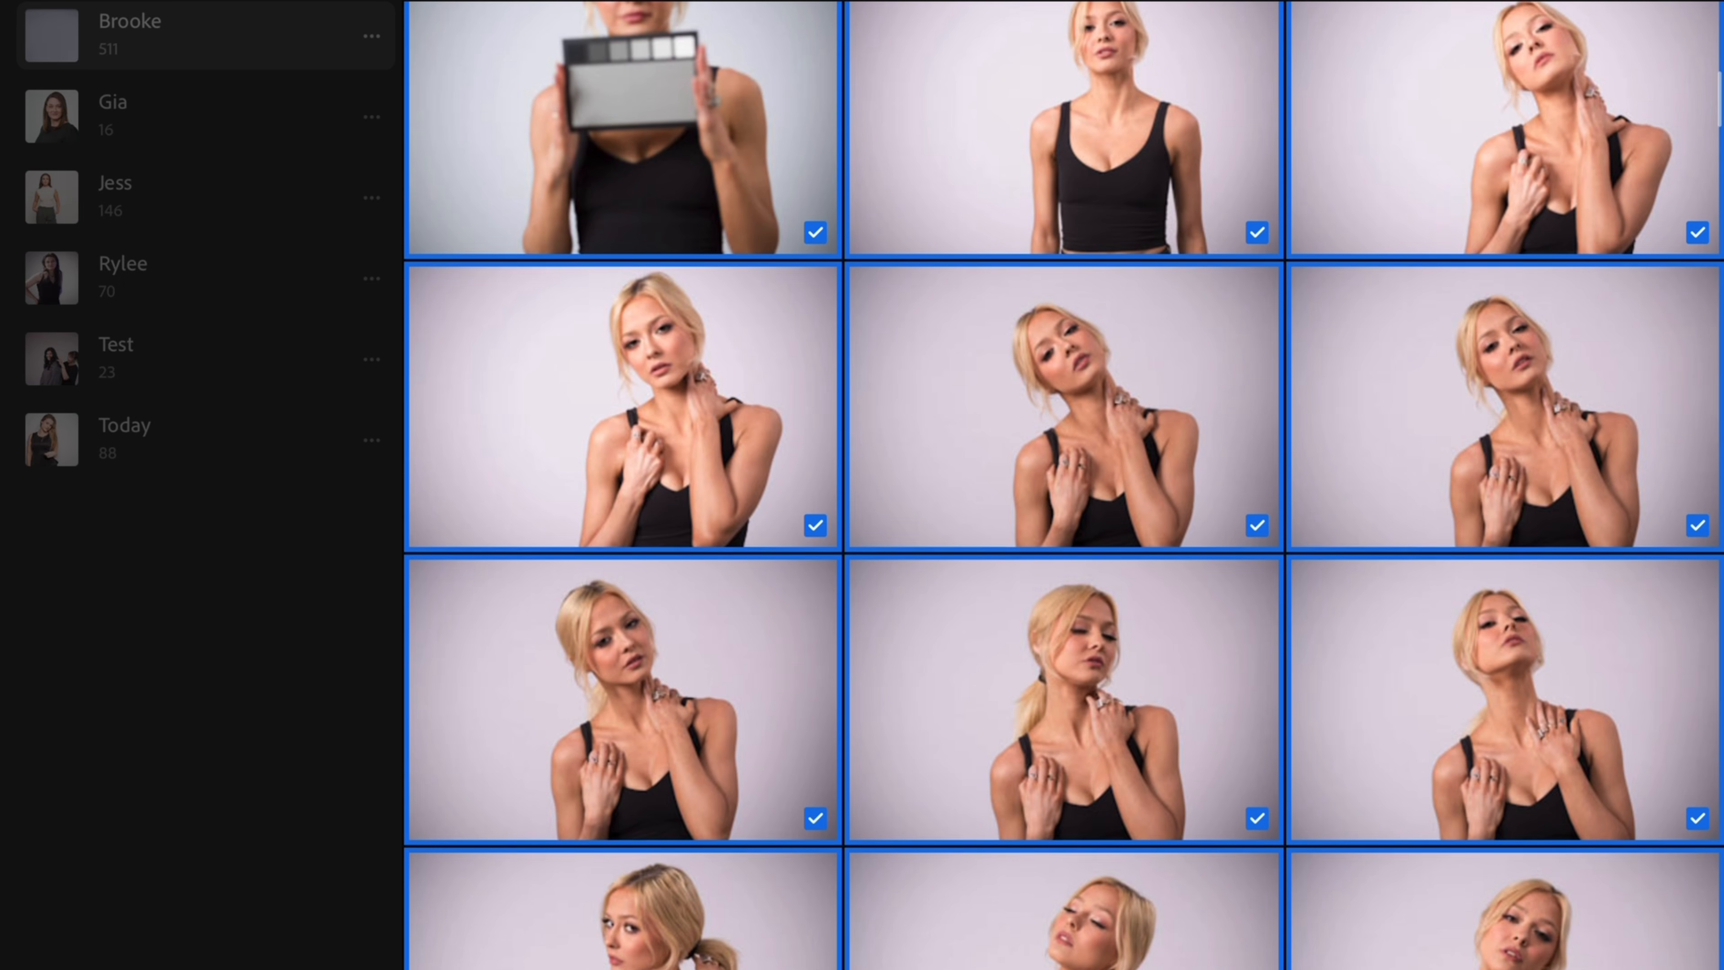
- Paste the copied edit settings onto all 511 selected photos in the album and apply them
key("ctrl+v")
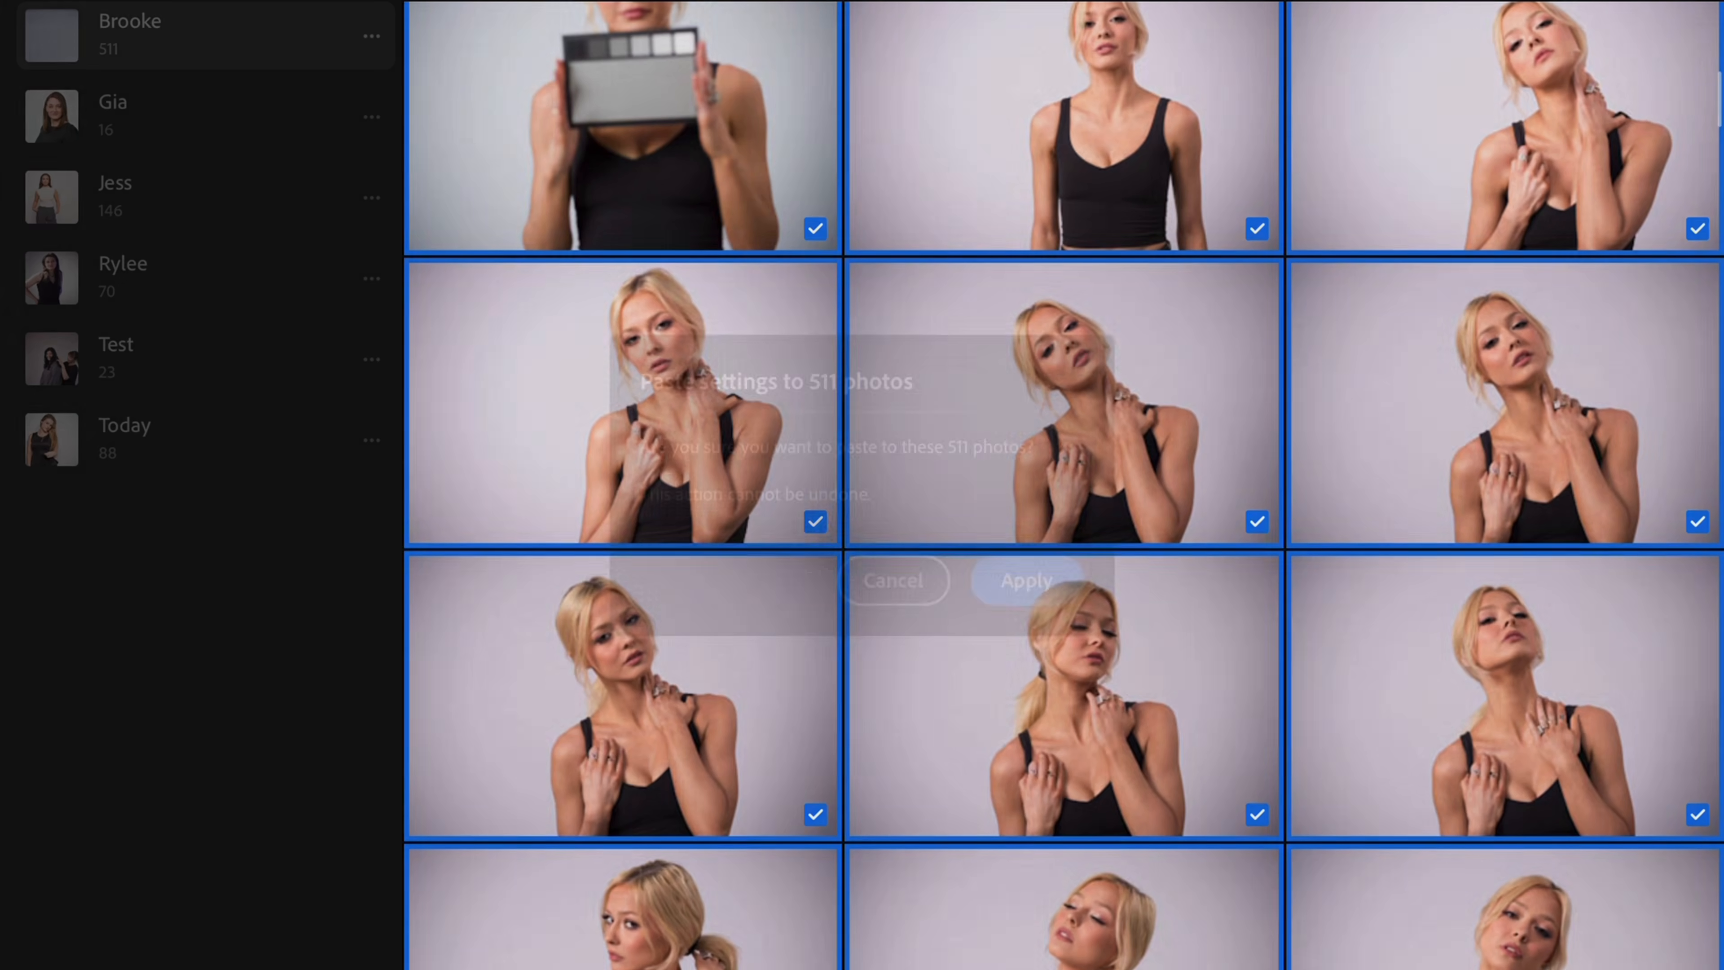
key("Return")
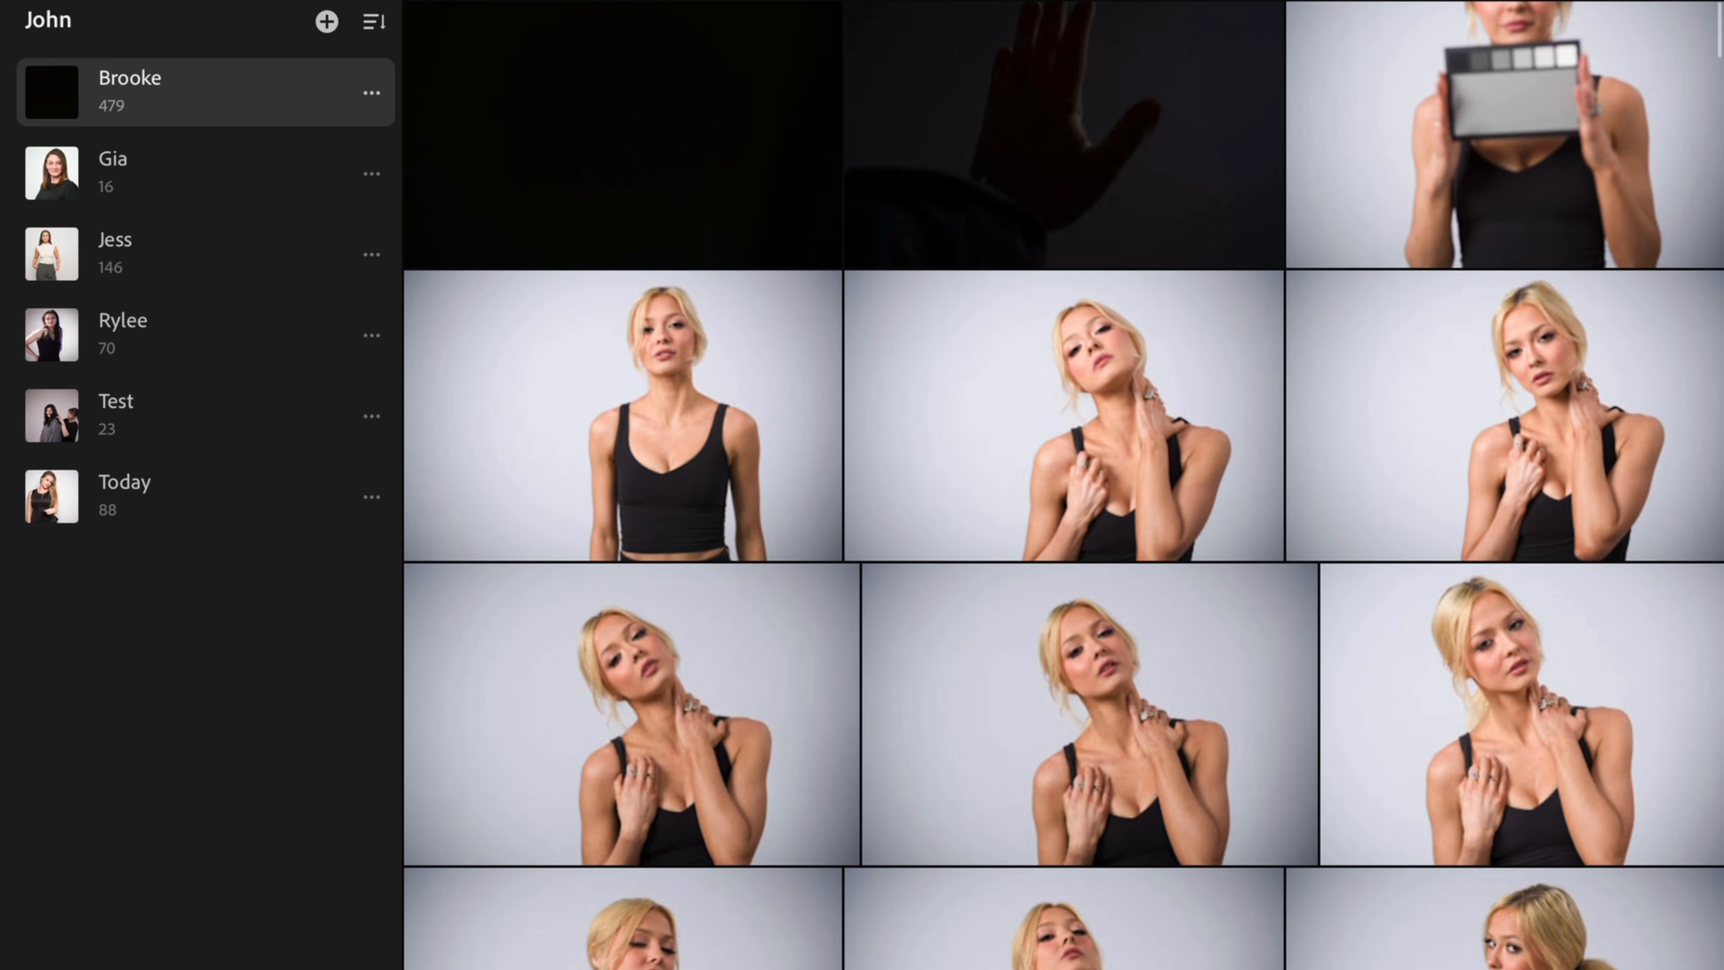
- Crop the portrait with the head tilted back to a 4 × 3 aspect ratio, shift the framing, and flag it as a pick
scroll(1063, 485, "down", 1)
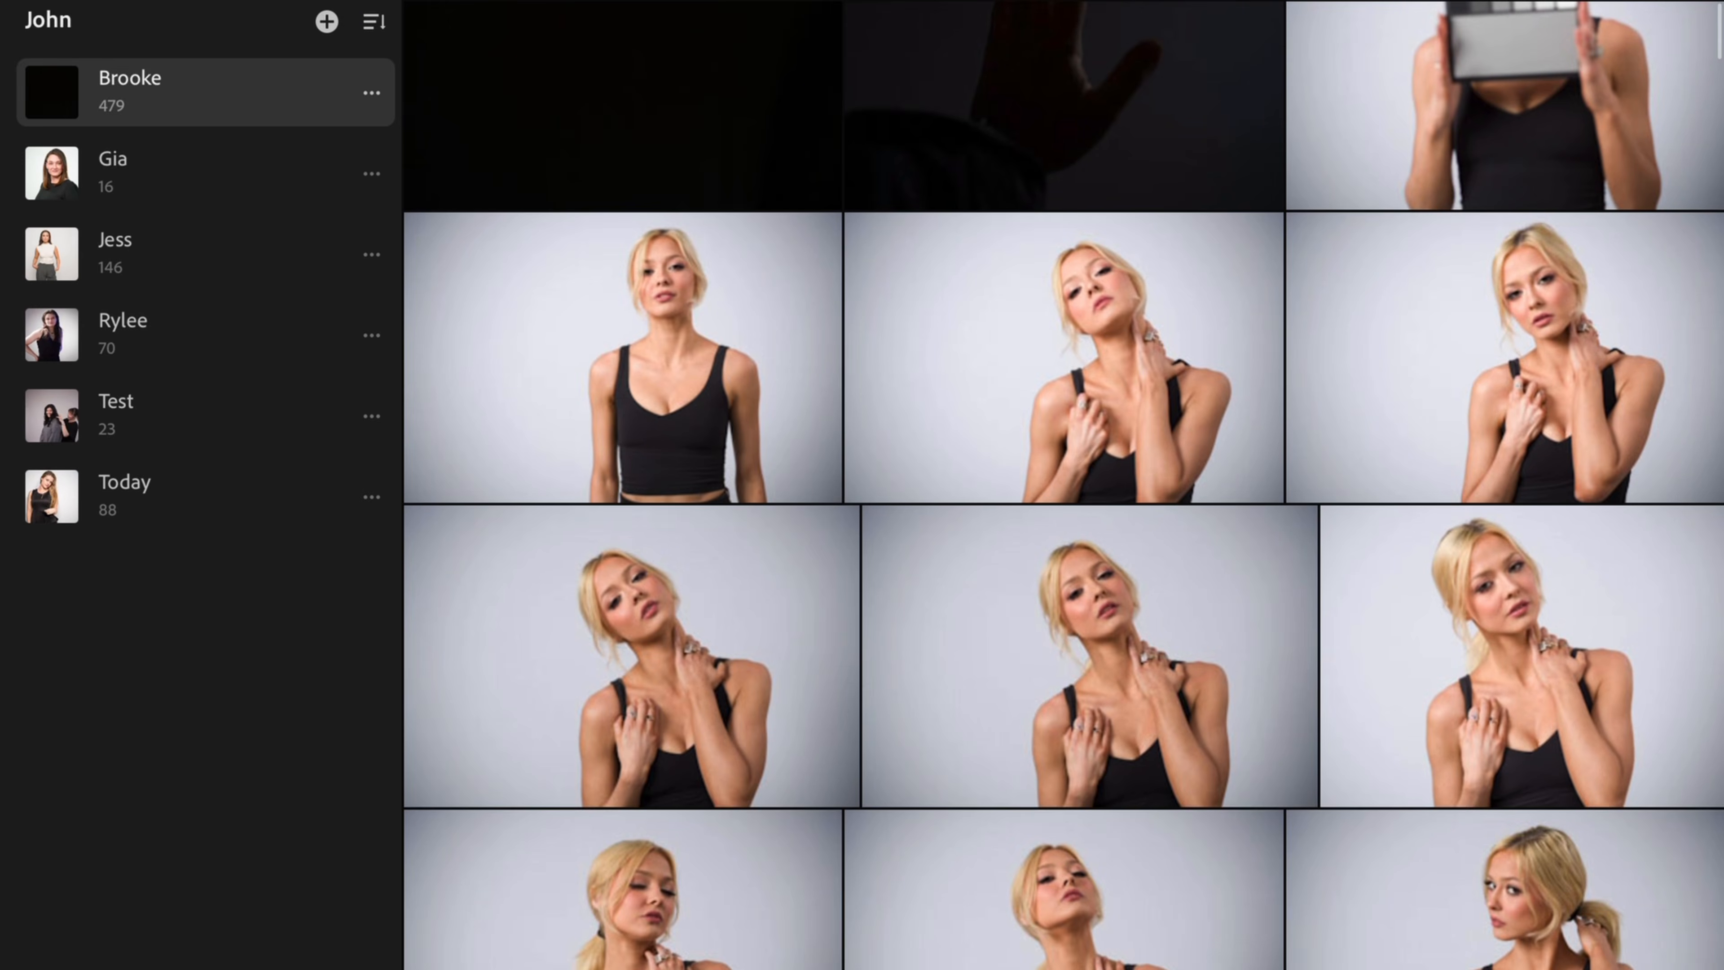
left_click(1063, 356)
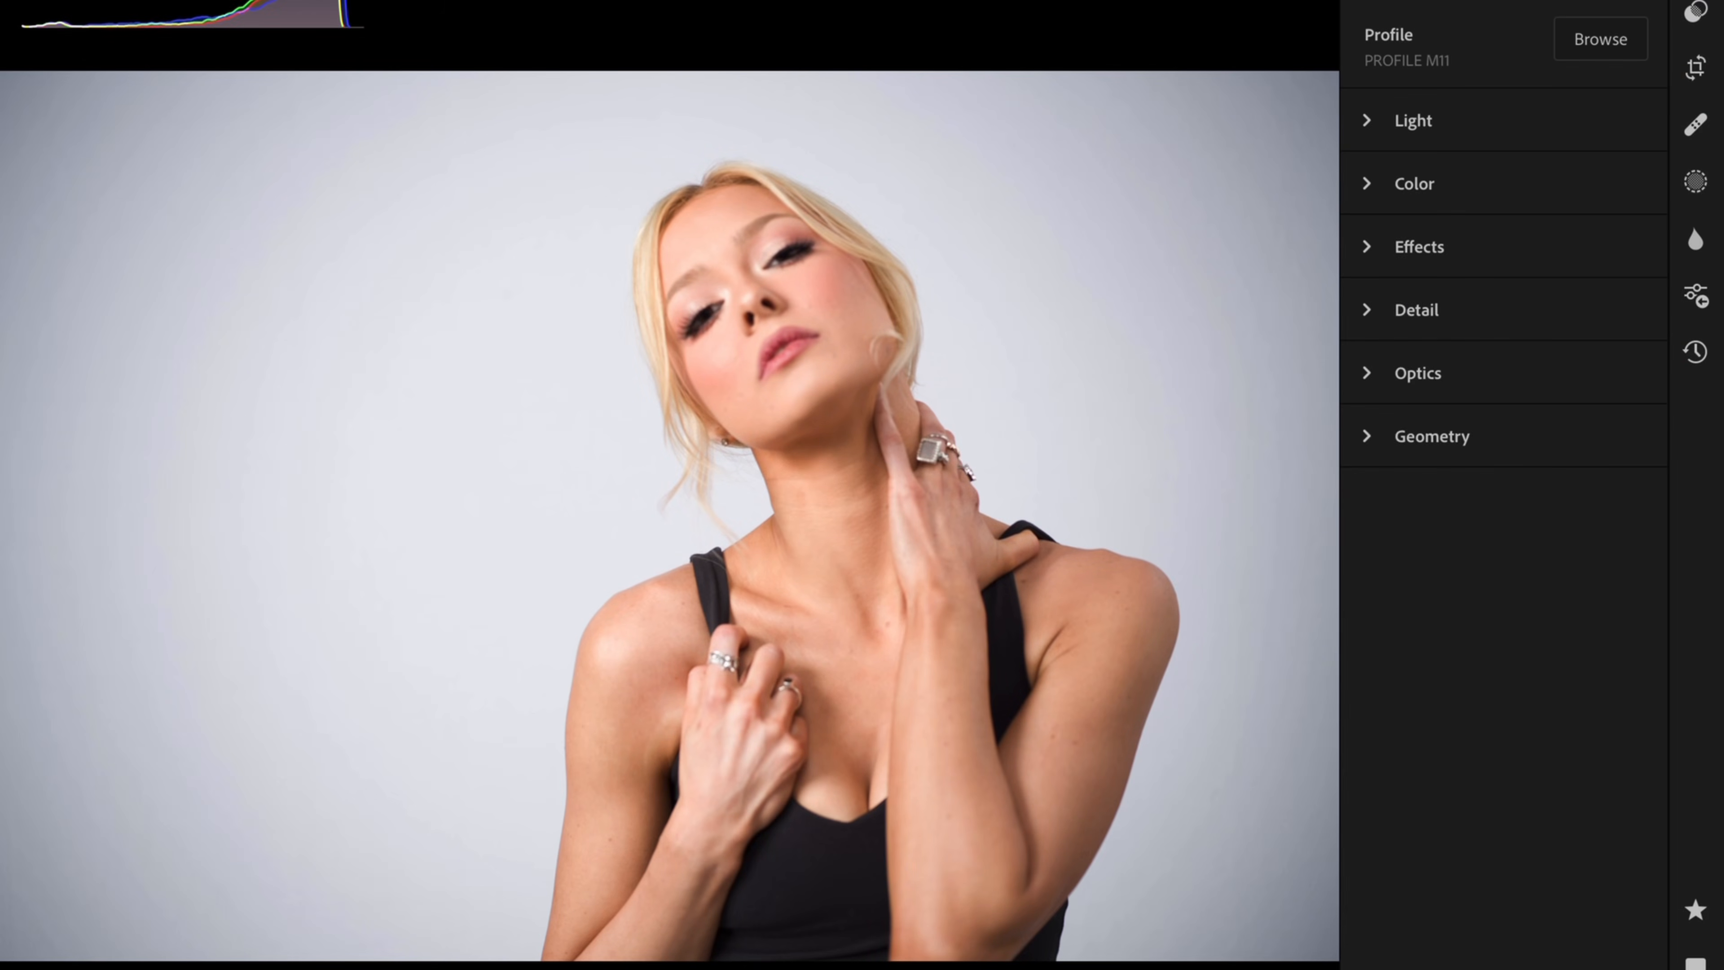
left_click(1695, 67)
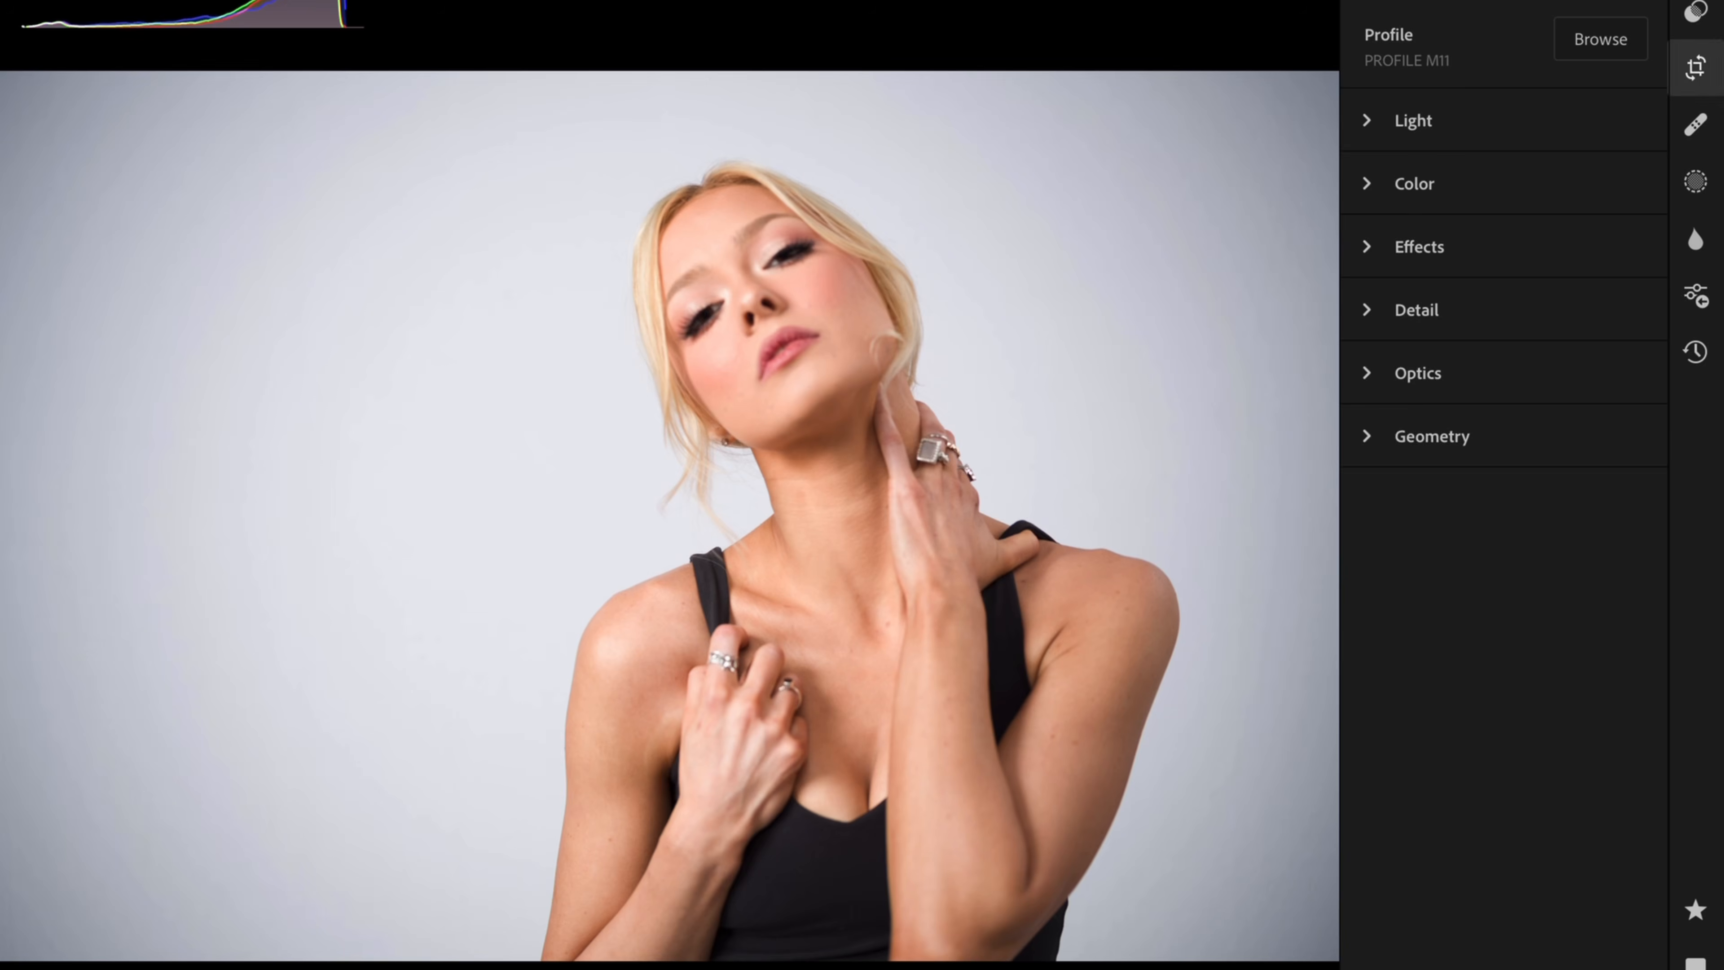
left_click(1490, 35)
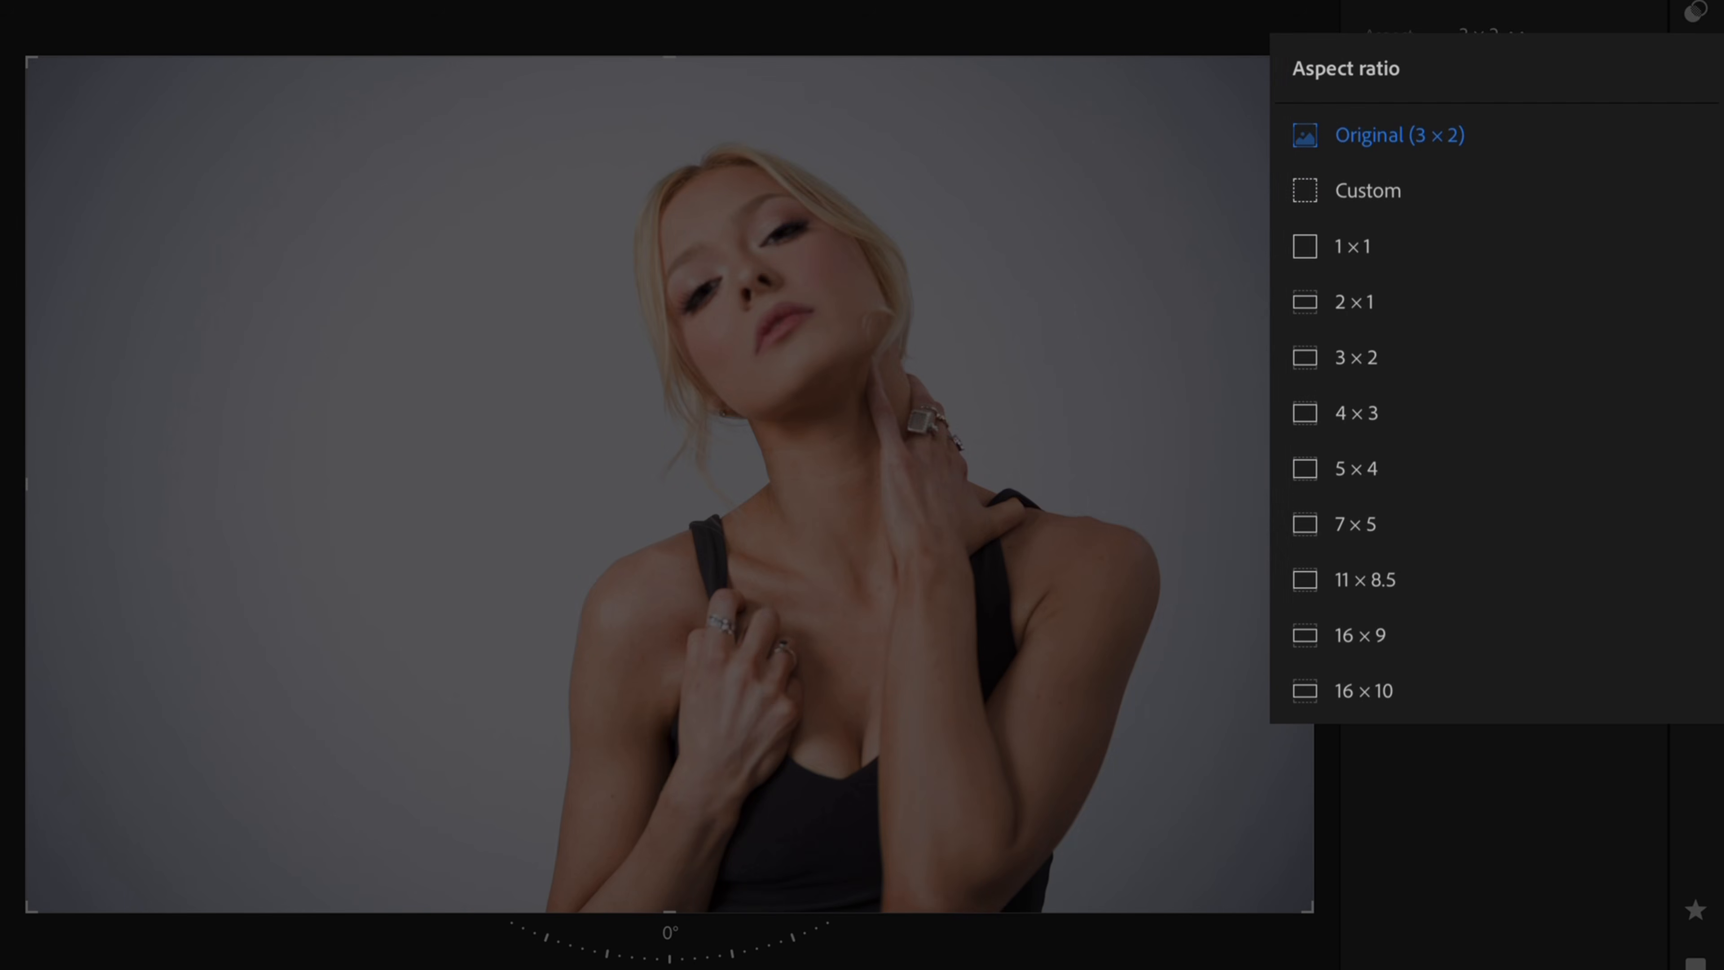
left_click(1355, 412)
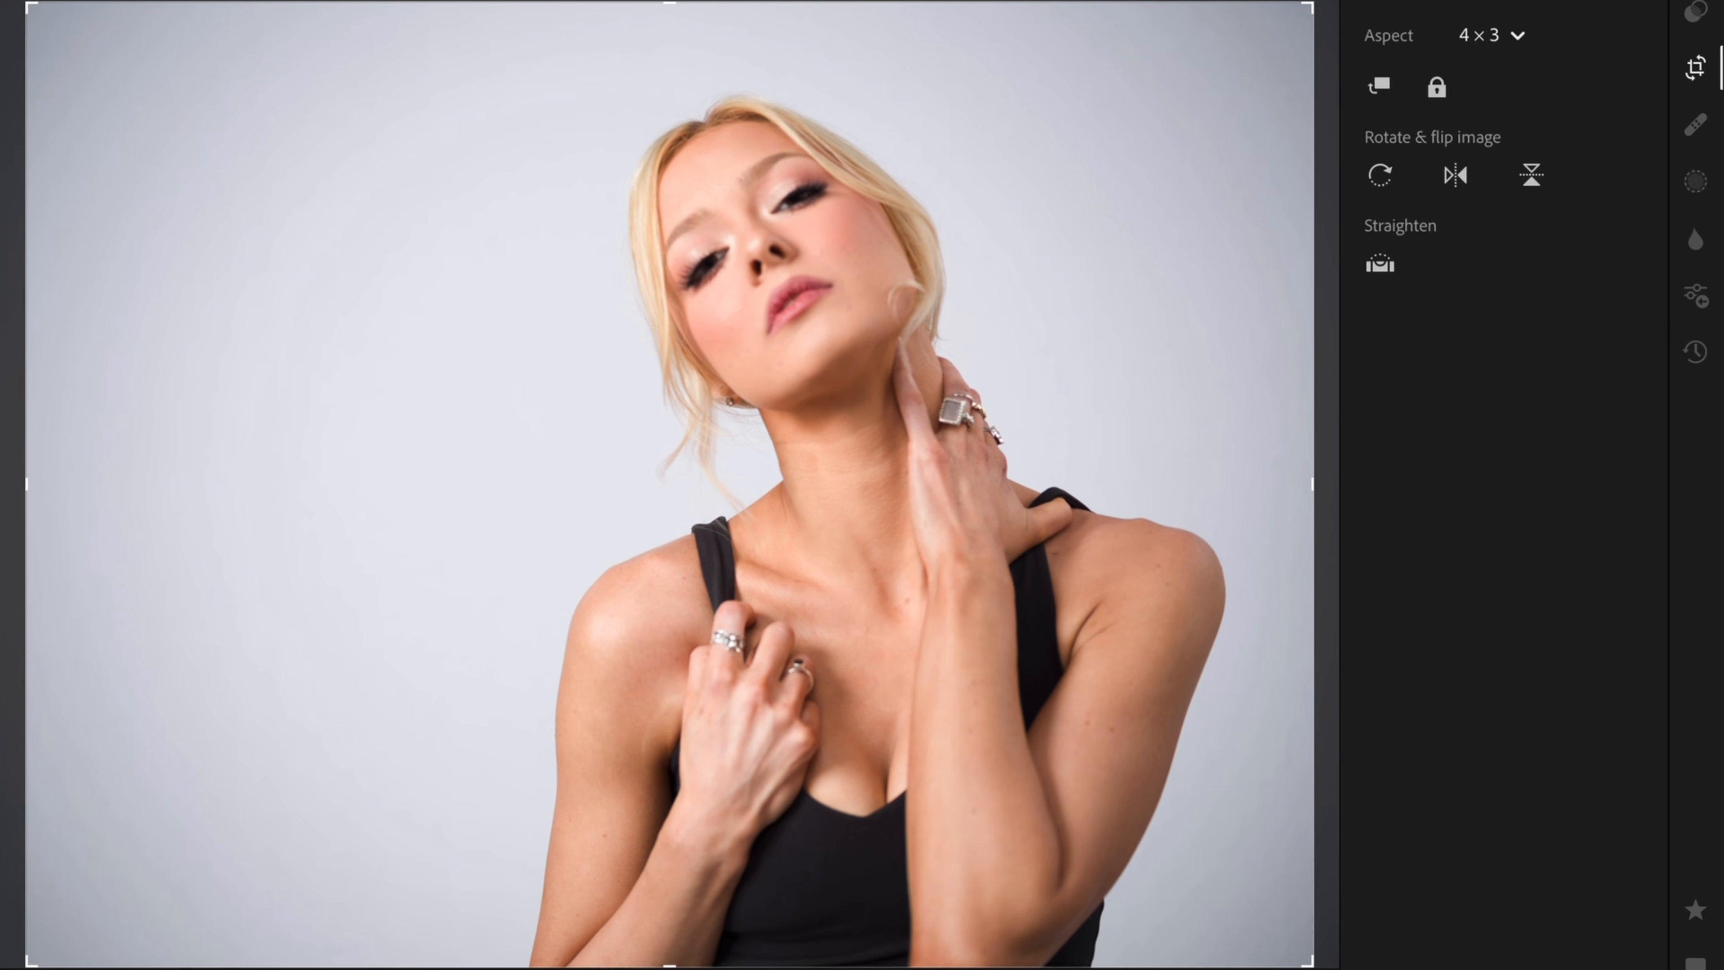
left_click_drag(969, 595, 897, 572)
left_click_drag(28, 4, 39, 12)
key("Return")
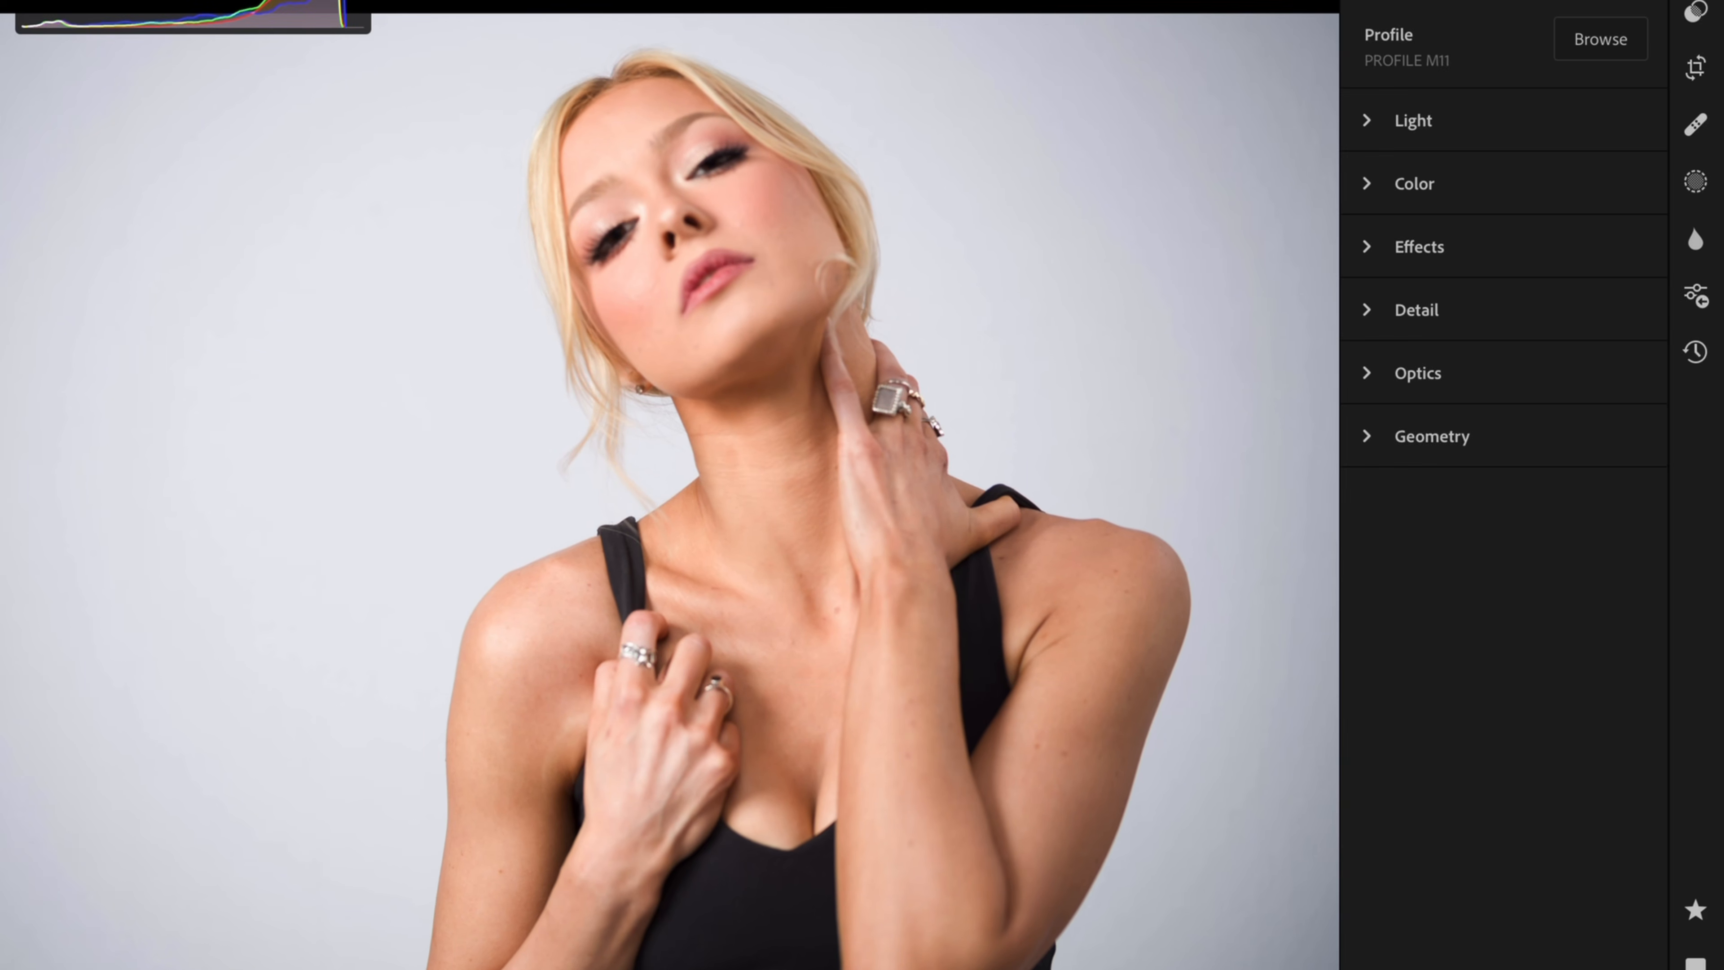
left_click(1695, 909)
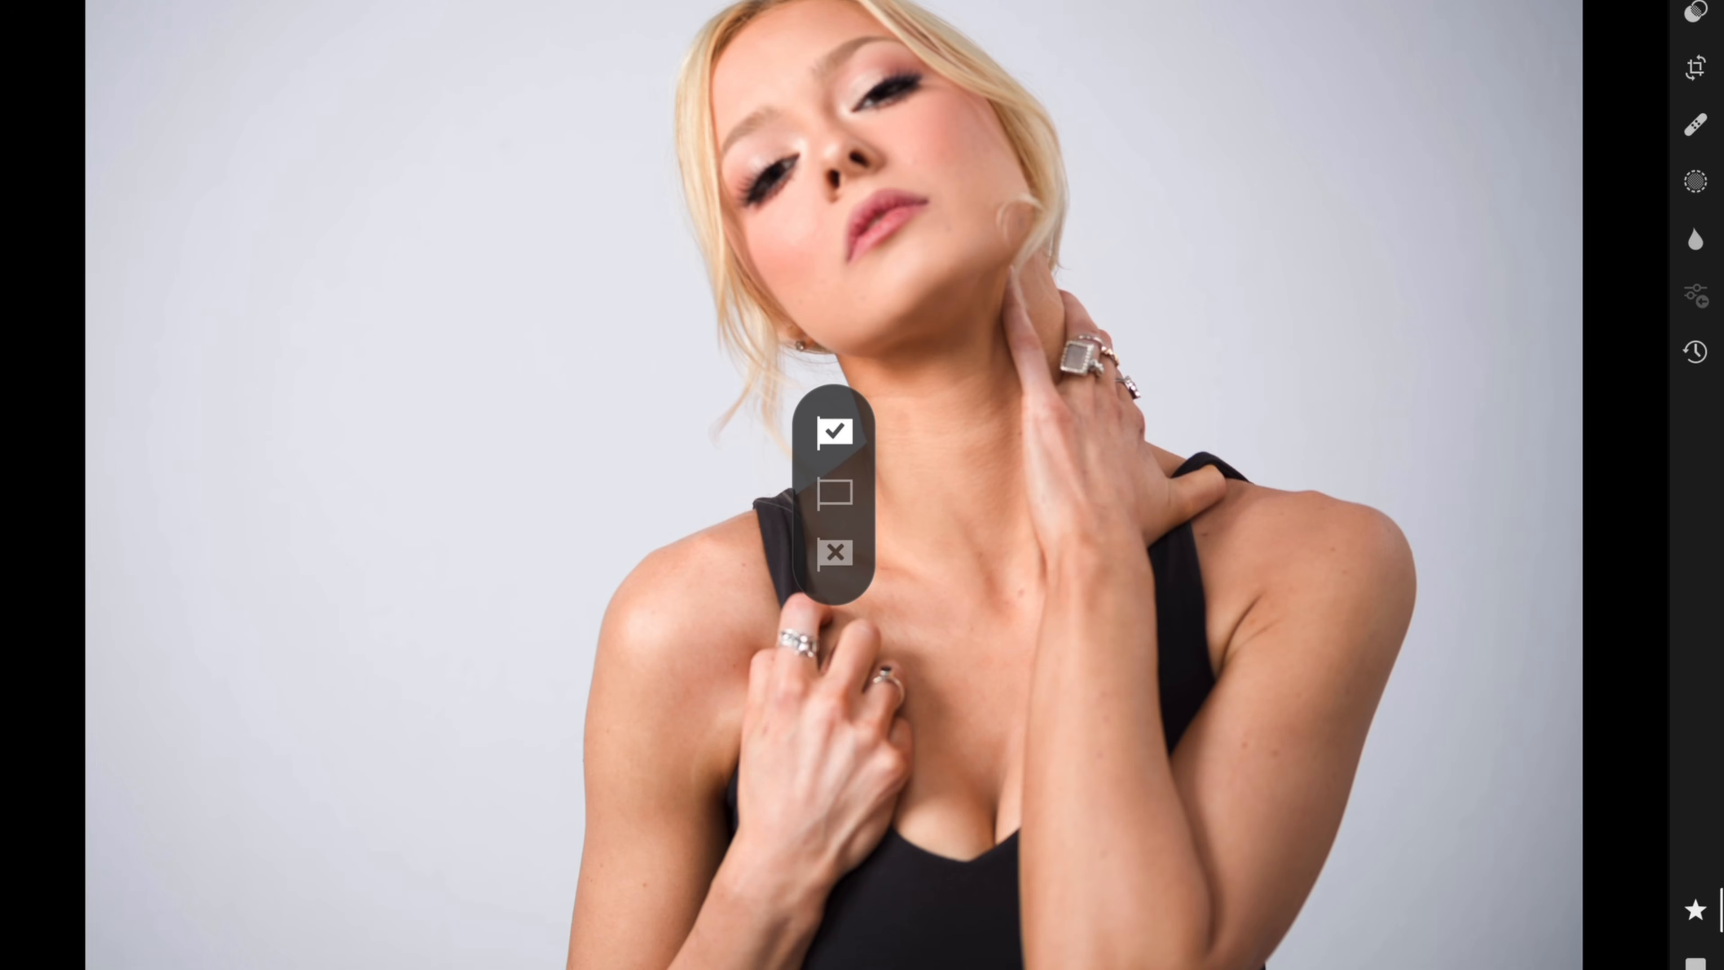
- Crop the next portrait to a 4 × 3 aspect ratio and reposition the frame to bring the model closer to the centre
key("Right")
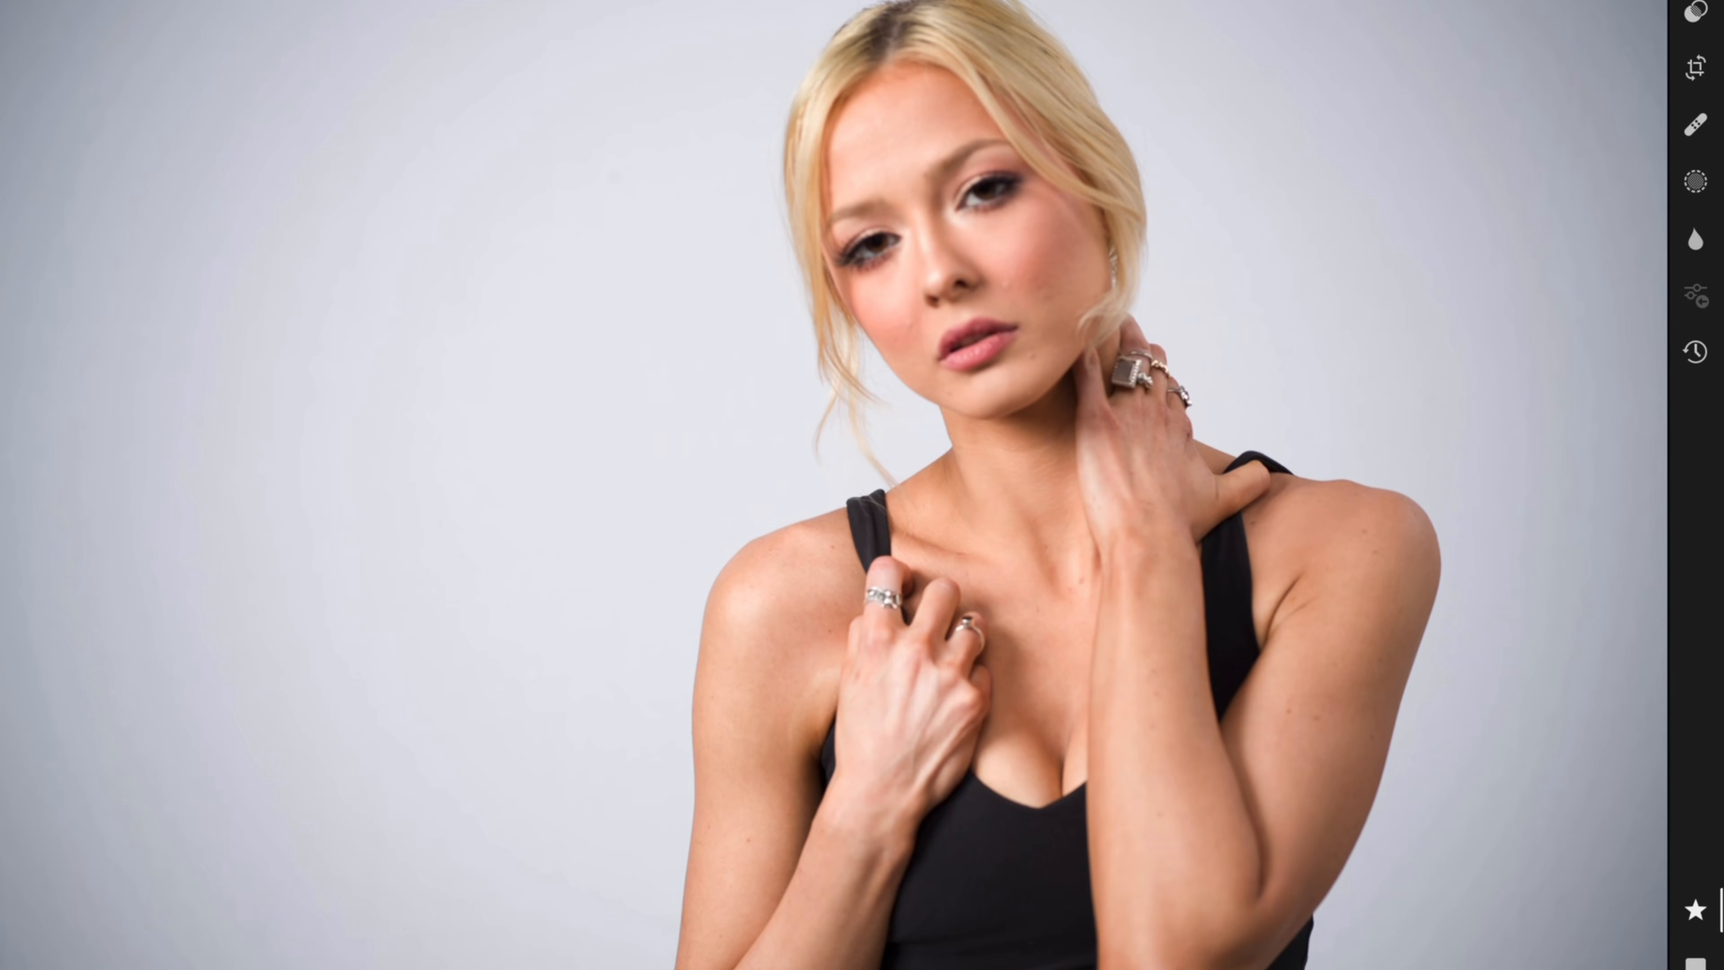
key("c")
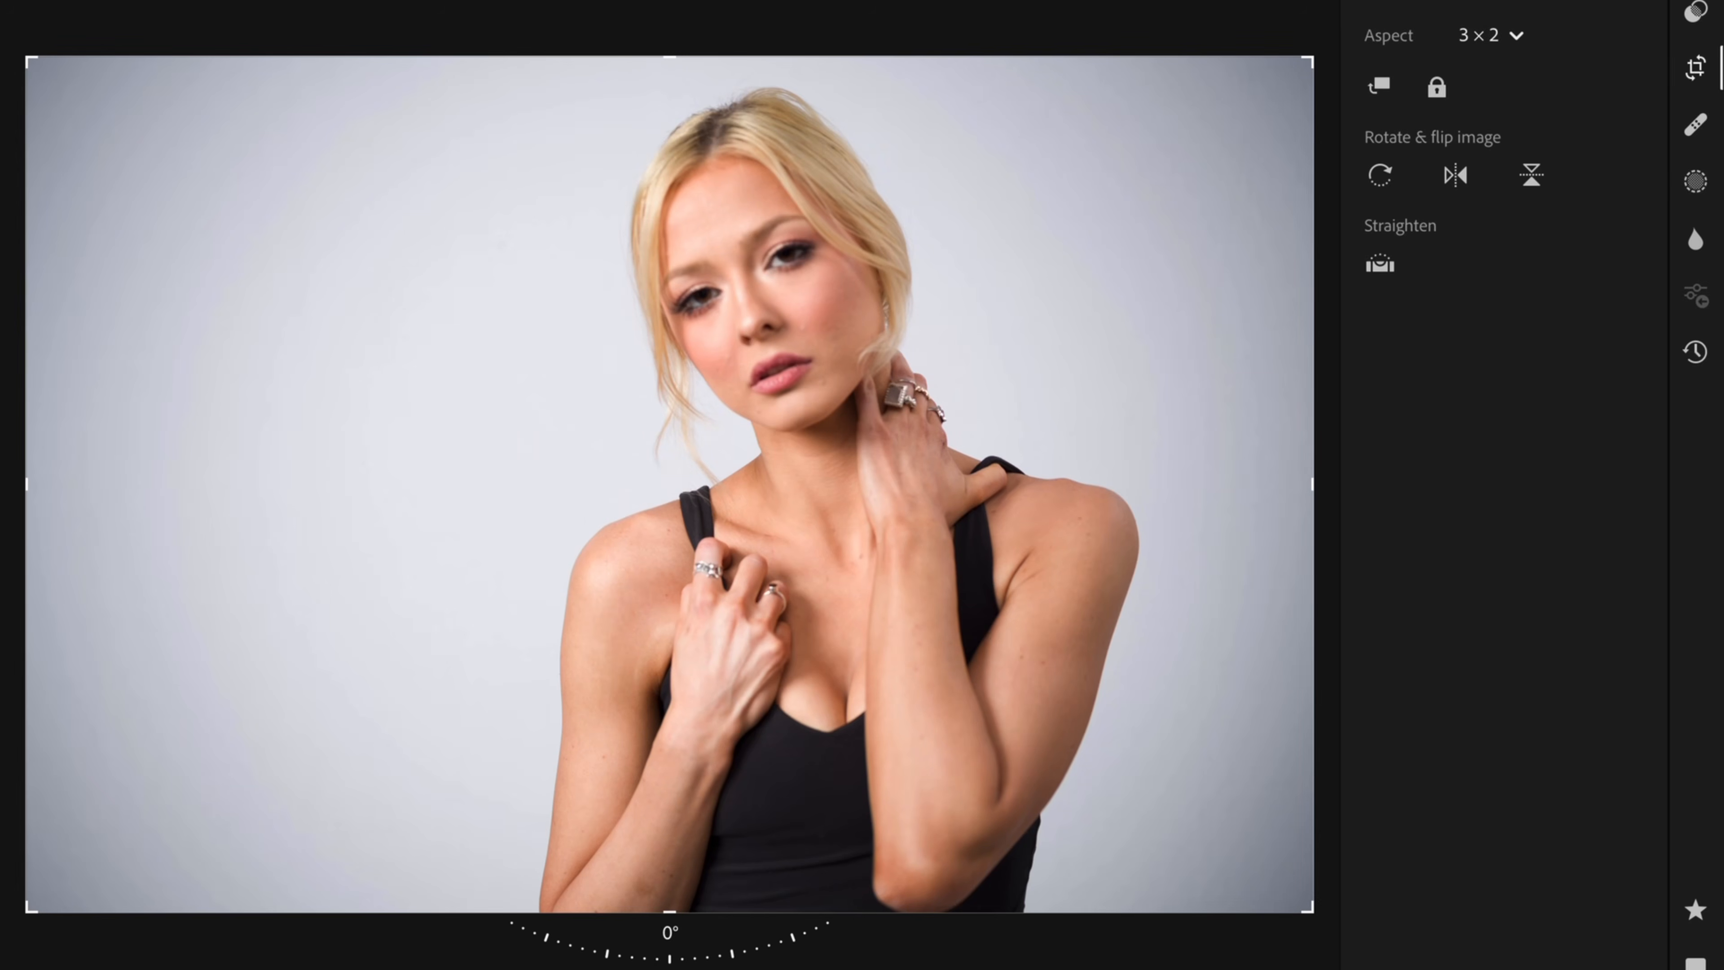
left_click(1490, 35)
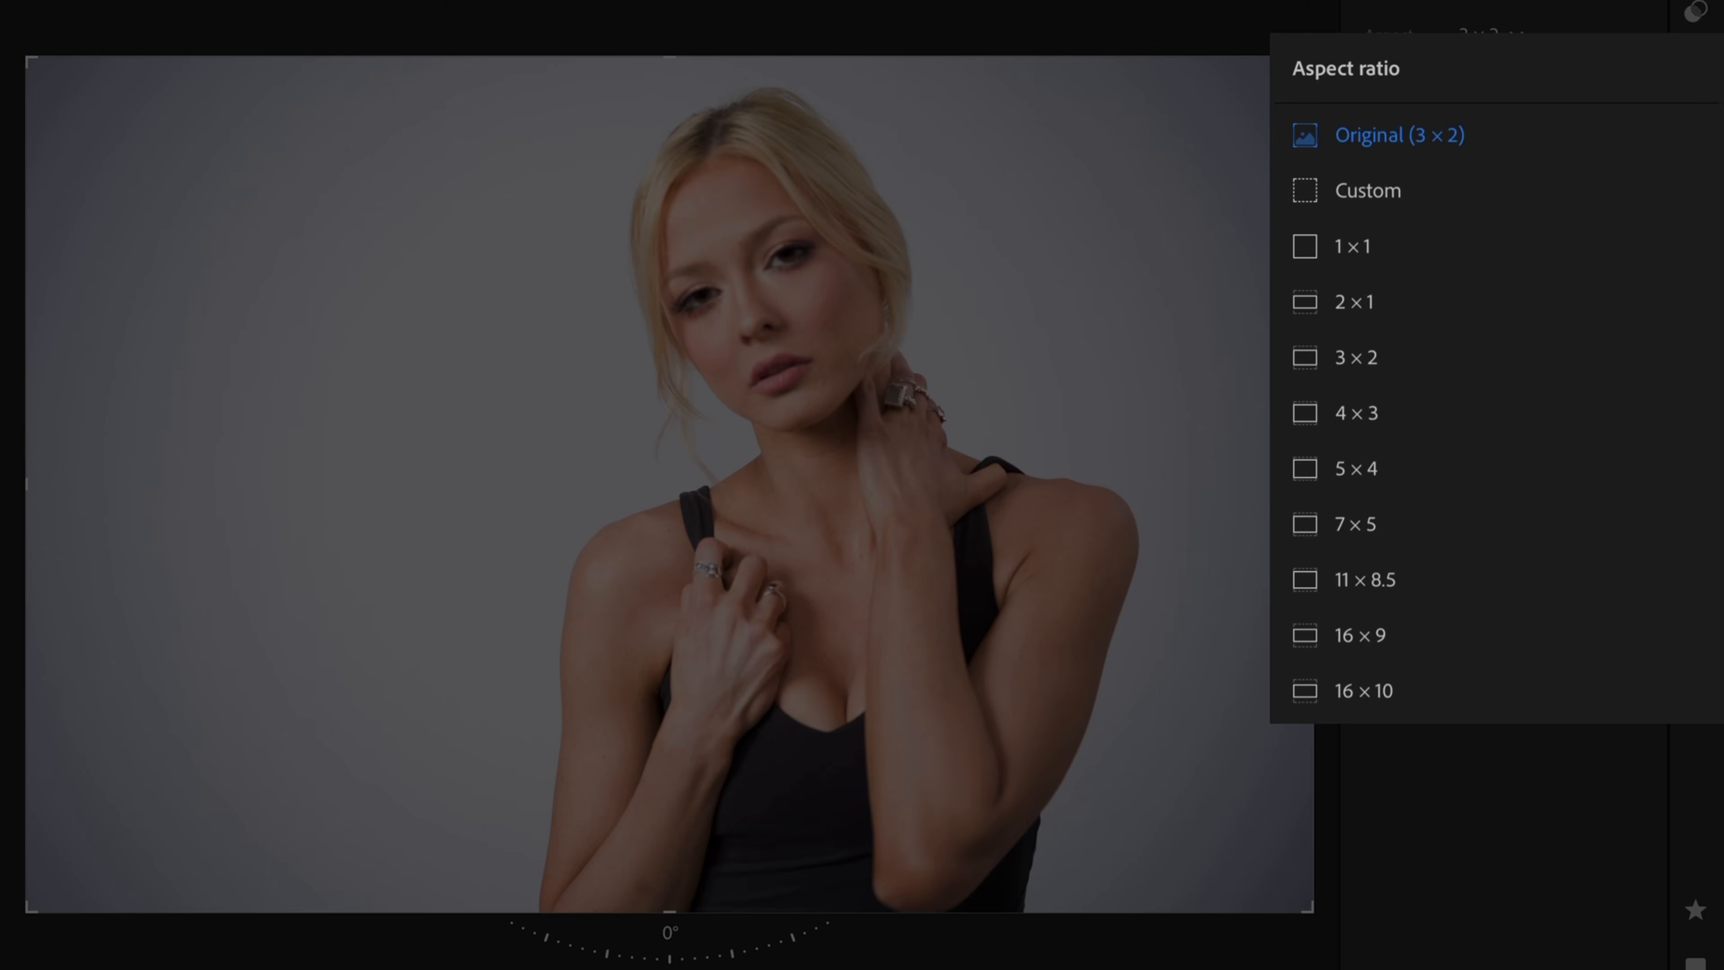
left_click(1356, 413)
left_click_drag(669, 484, 601, 483)
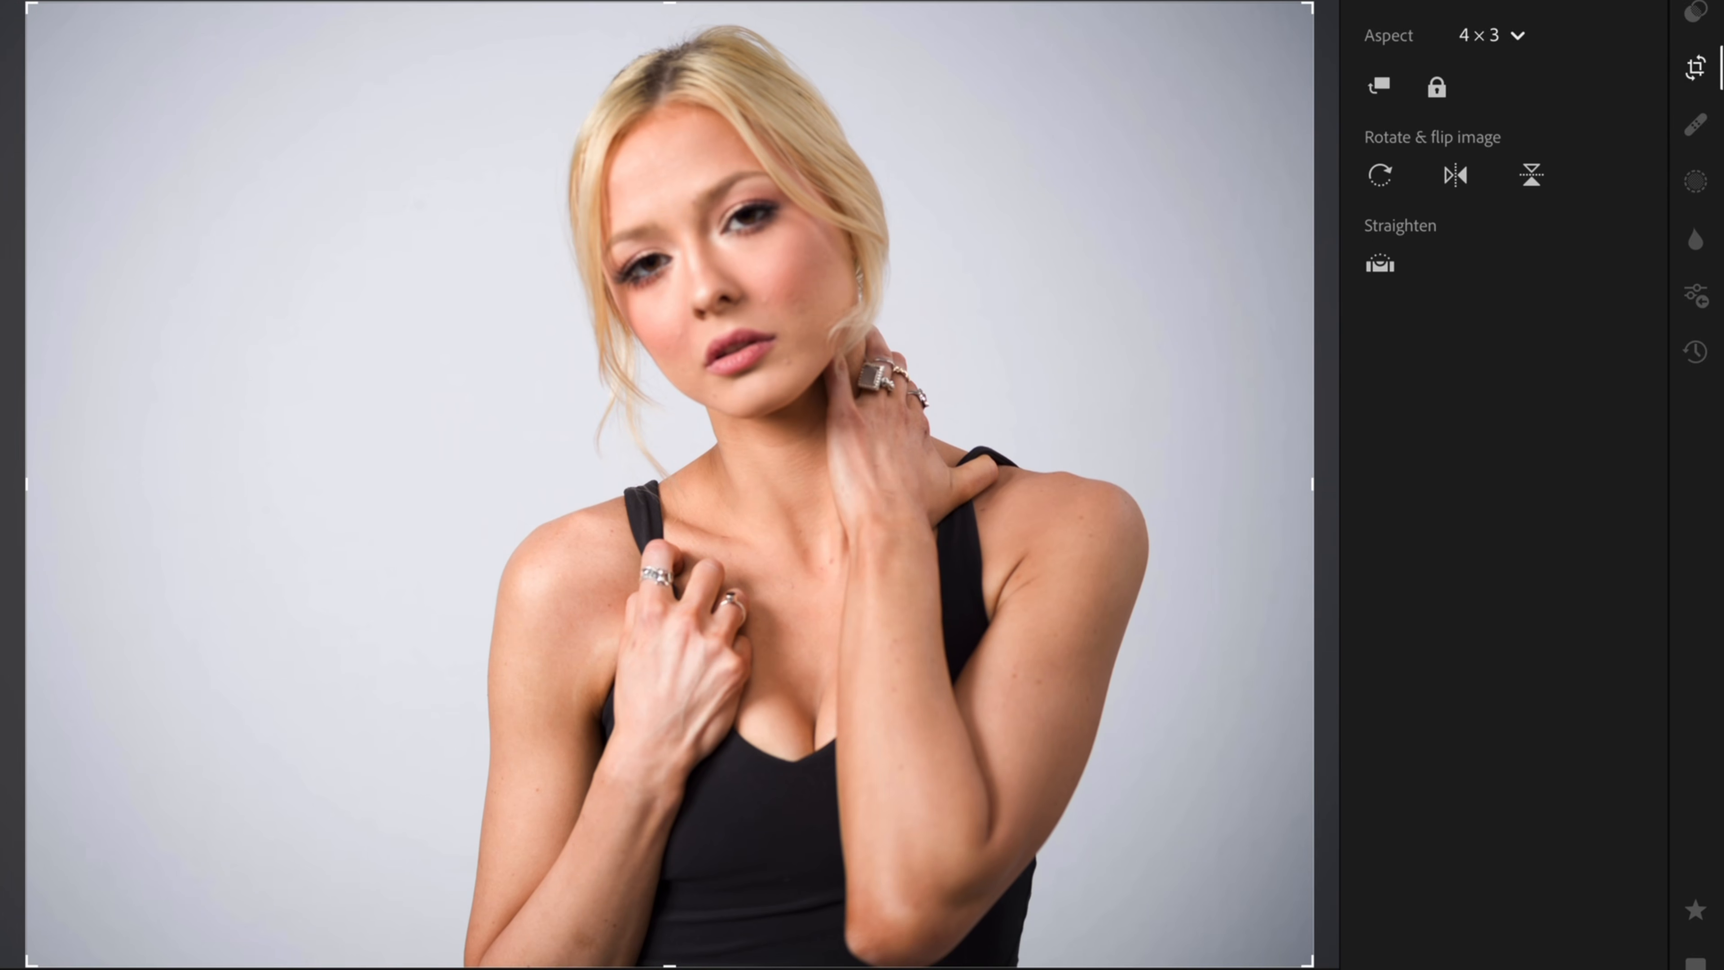
key("Return")
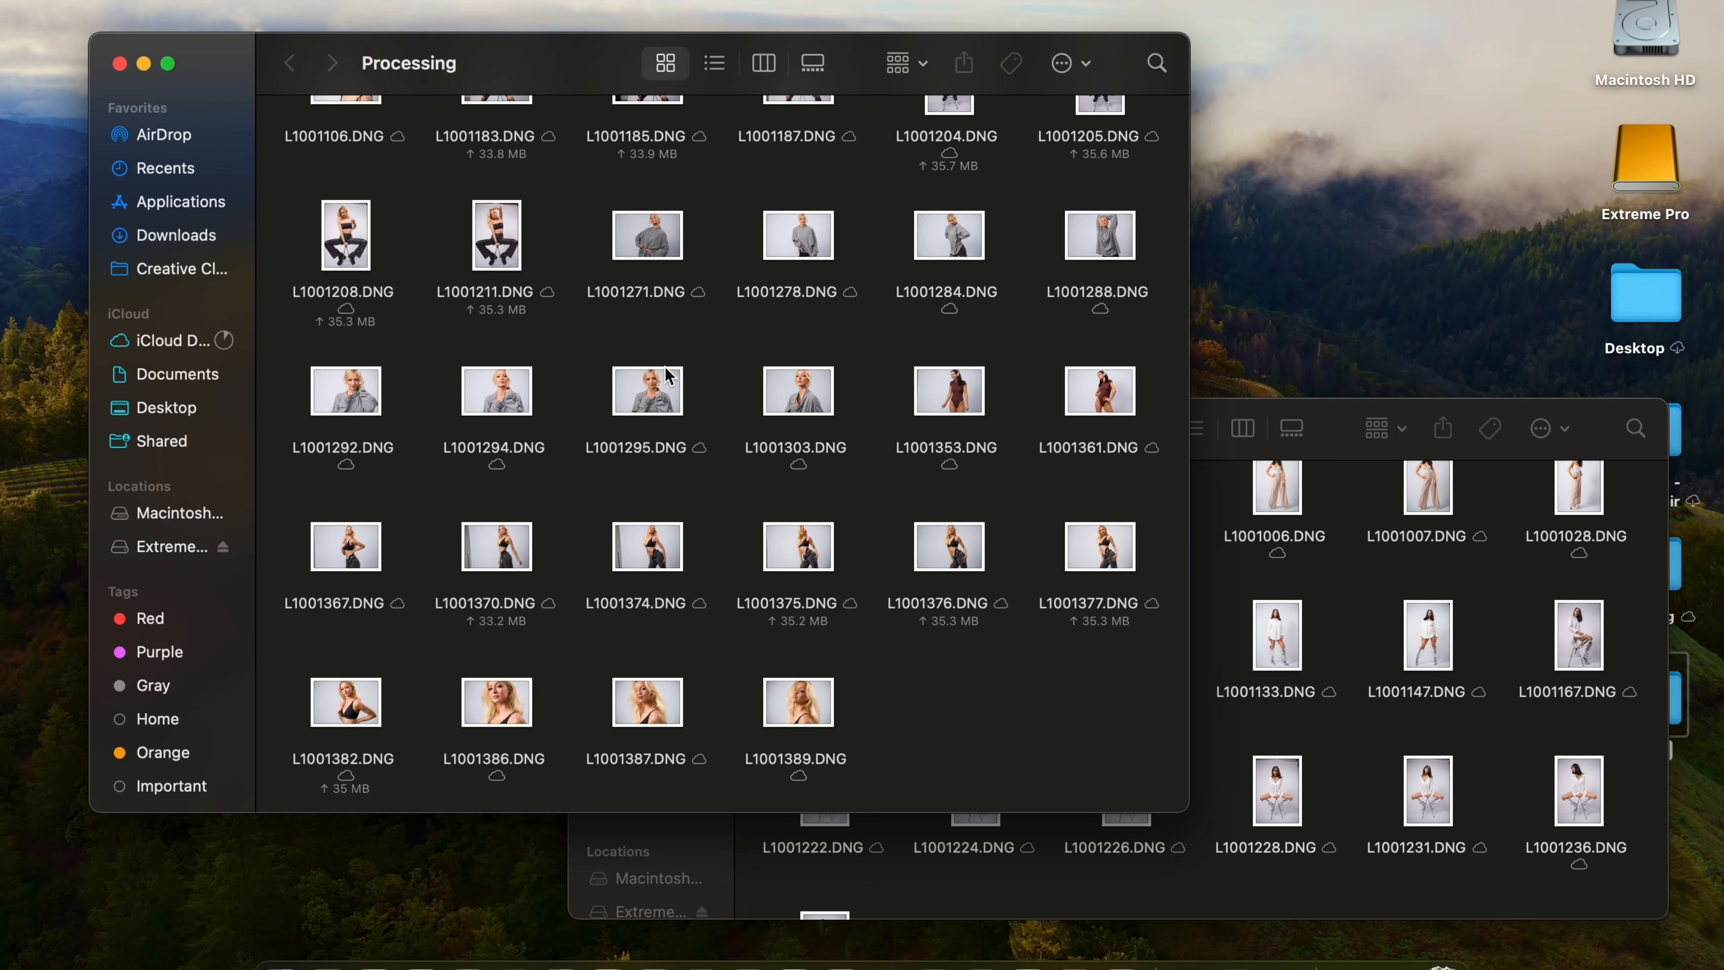
- In Finder, look through the DNG photos in the Processing and Vic folders and close the Vic folder
scroll(688, 323, "up", 10)
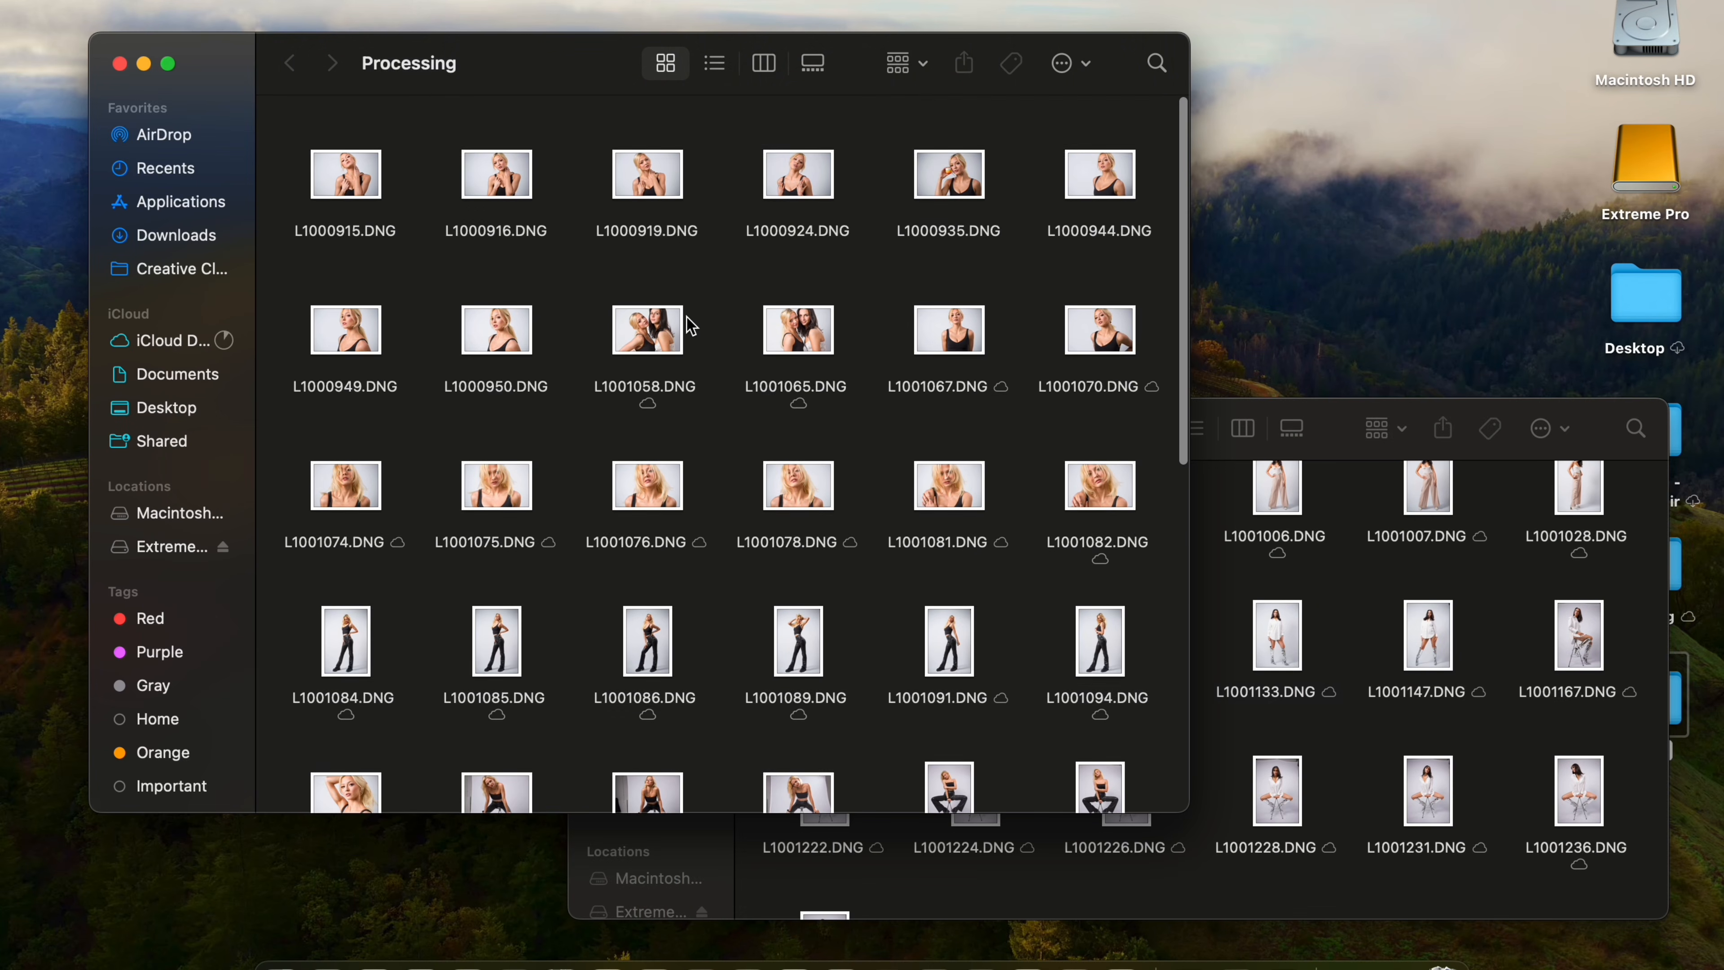
left_click(1370, 626)
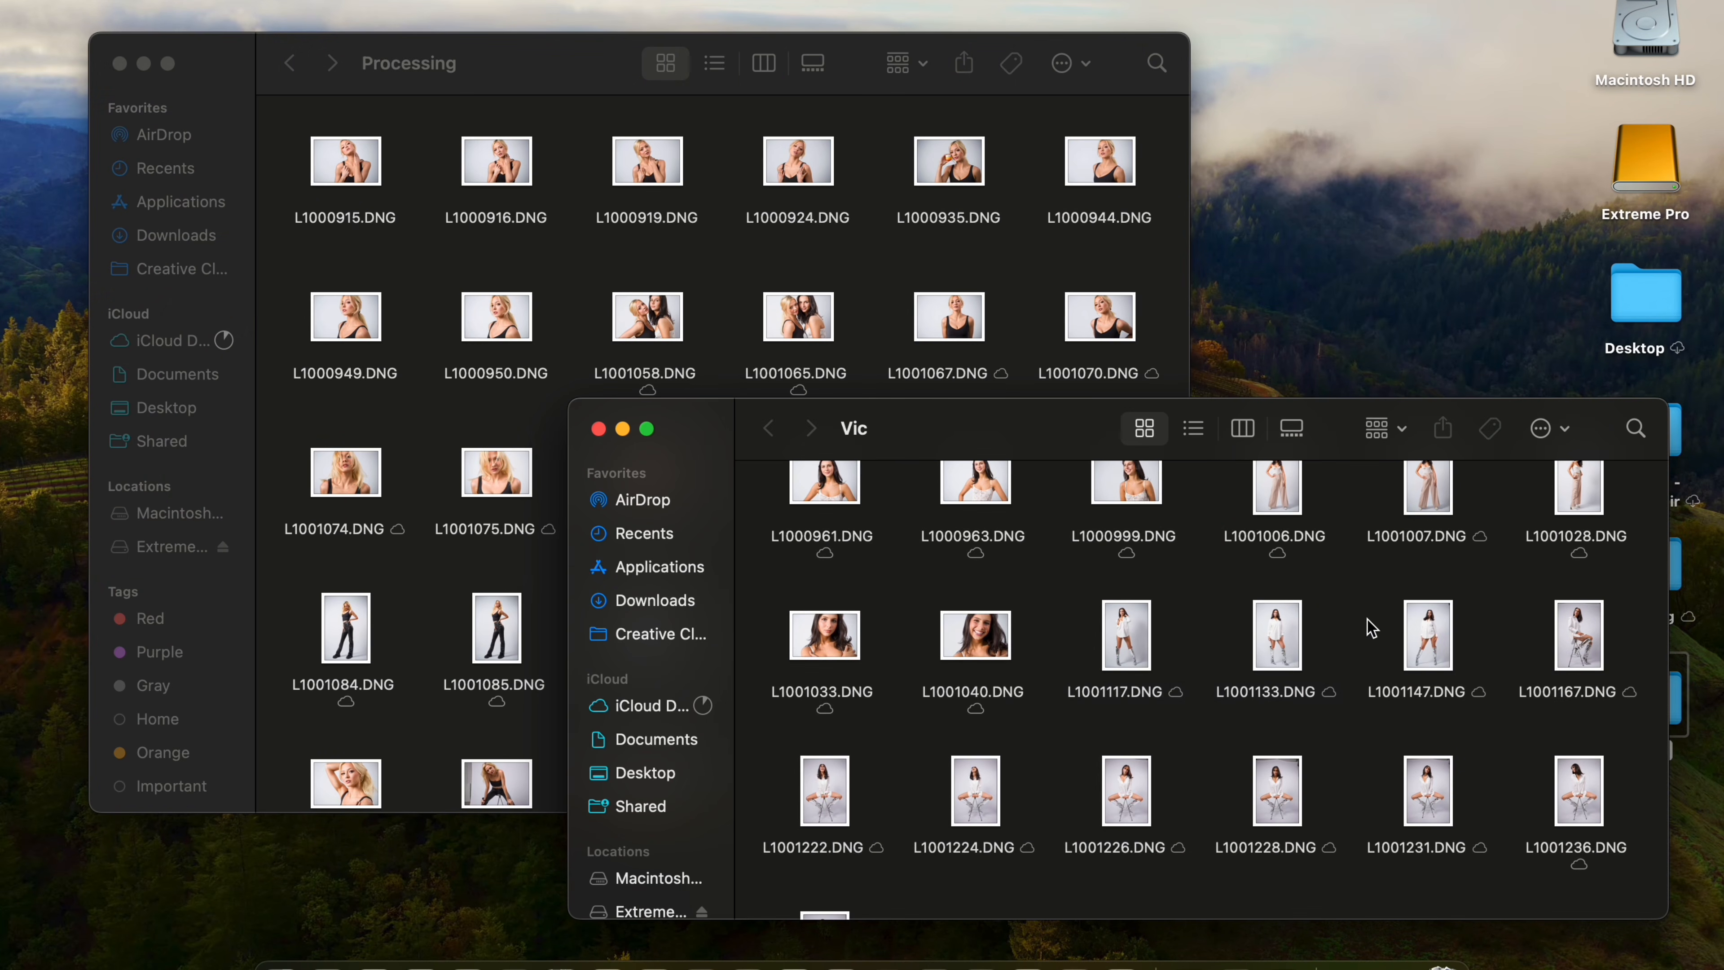
scroll(1255, 733, "down", 5)
scroll(1251, 754, "down", 2)
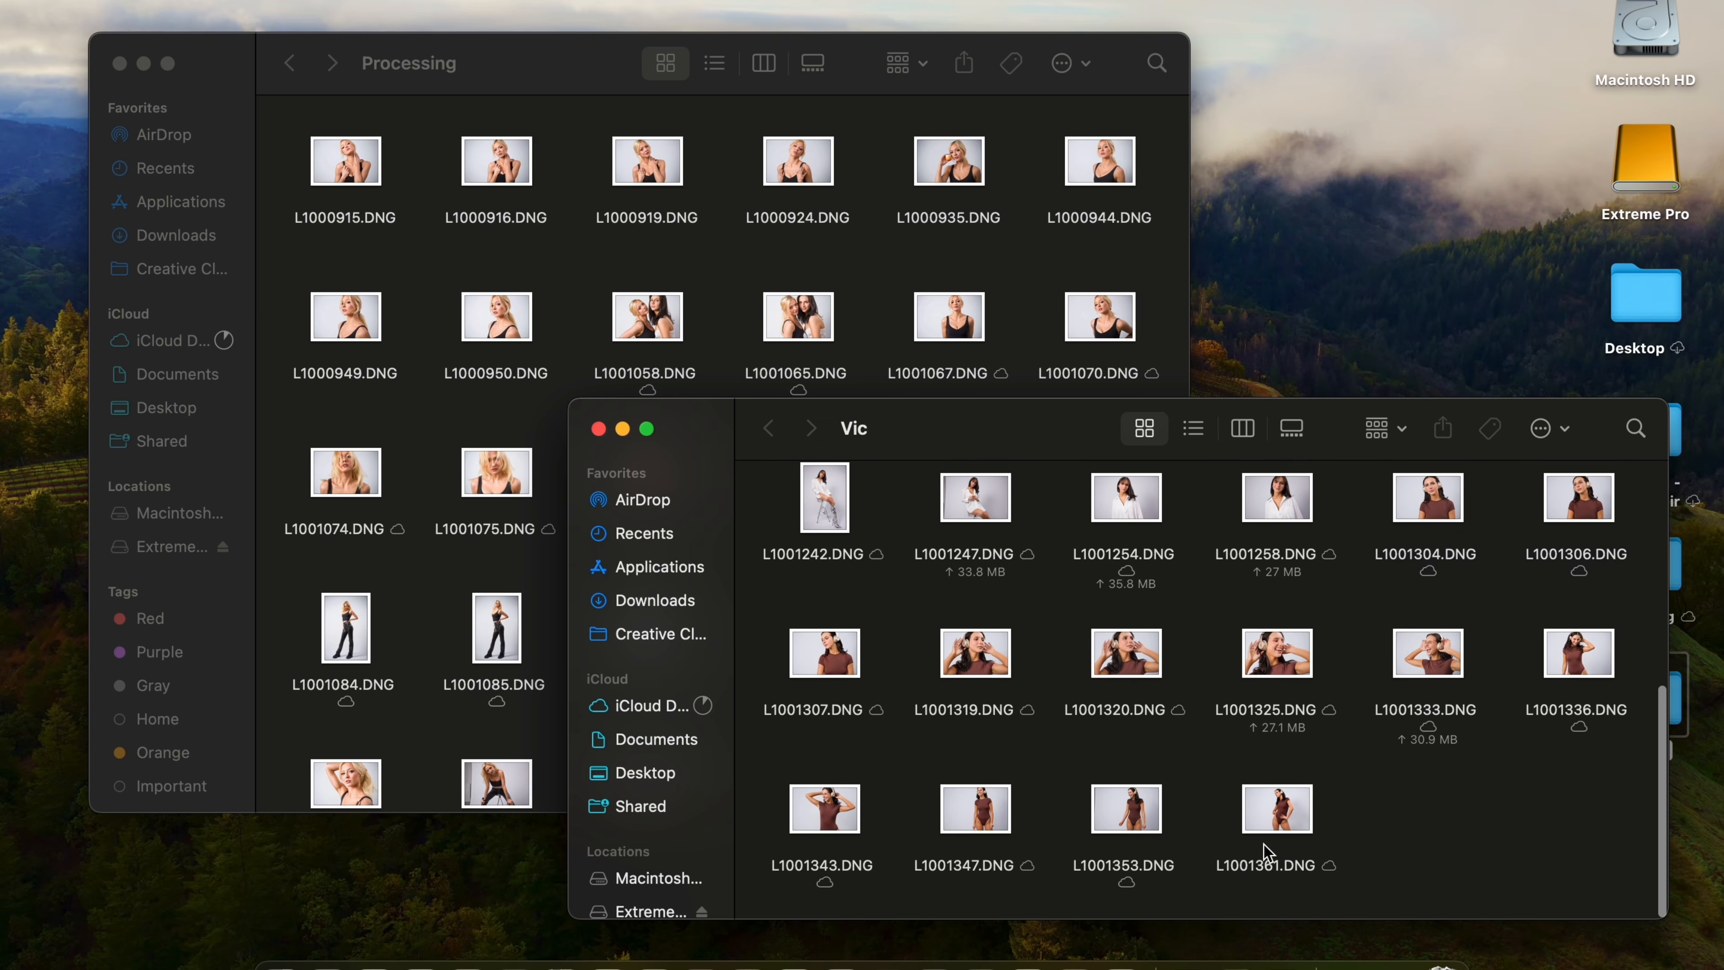
scroll(1242, 730, "up", 8)
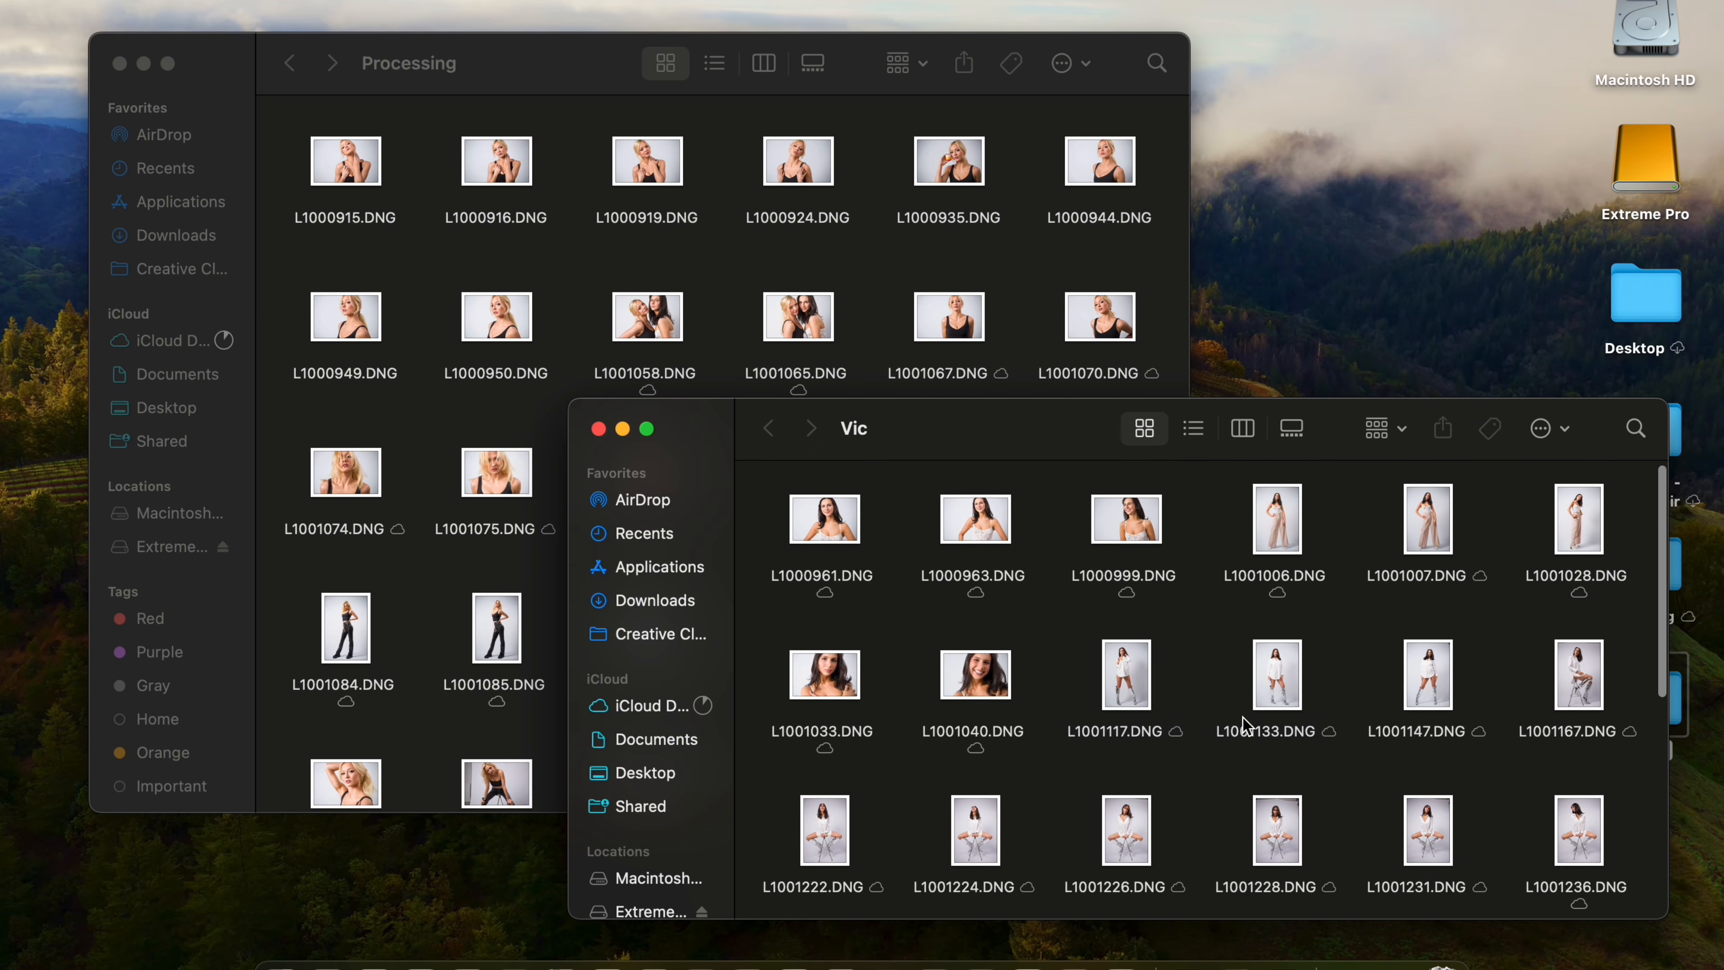
left_click(598, 428)
- Open the portrait L1000919.DNG from the Processing folder in Adobe Photoshop 2024 through Camera Raw, keeping its current raw settings
left_click_drag(528, 77, 1079, 53)
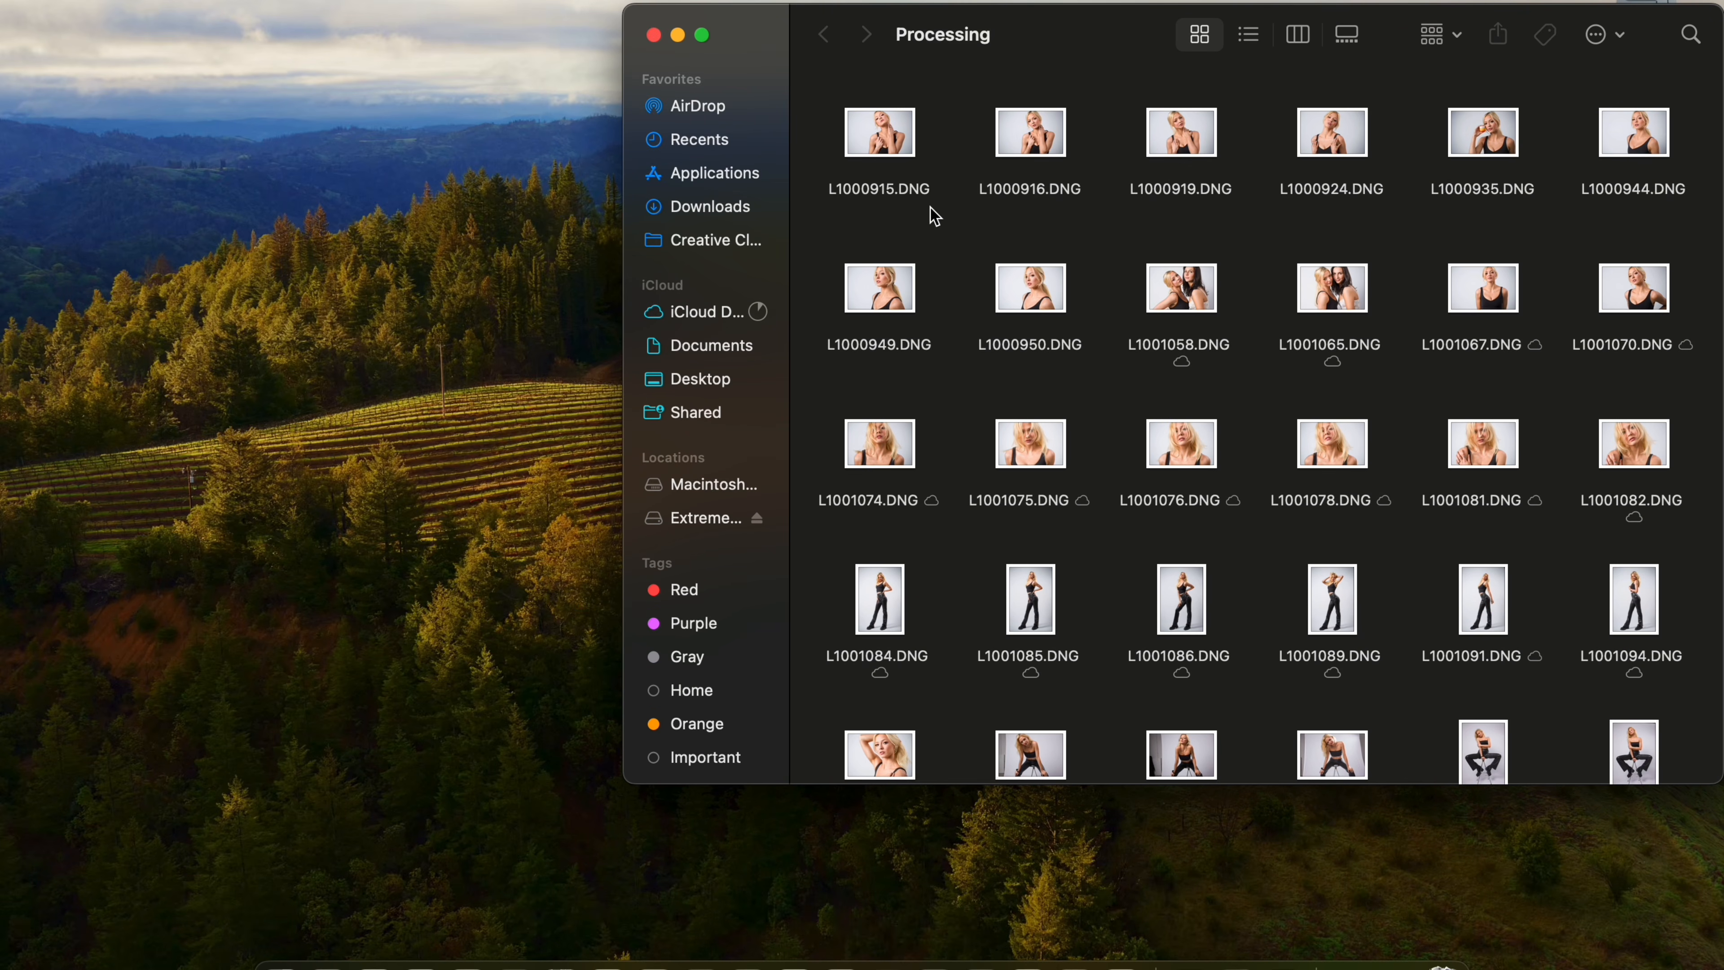
left_click(877, 129)
left_click_drag(878, 129, 1189, 961)
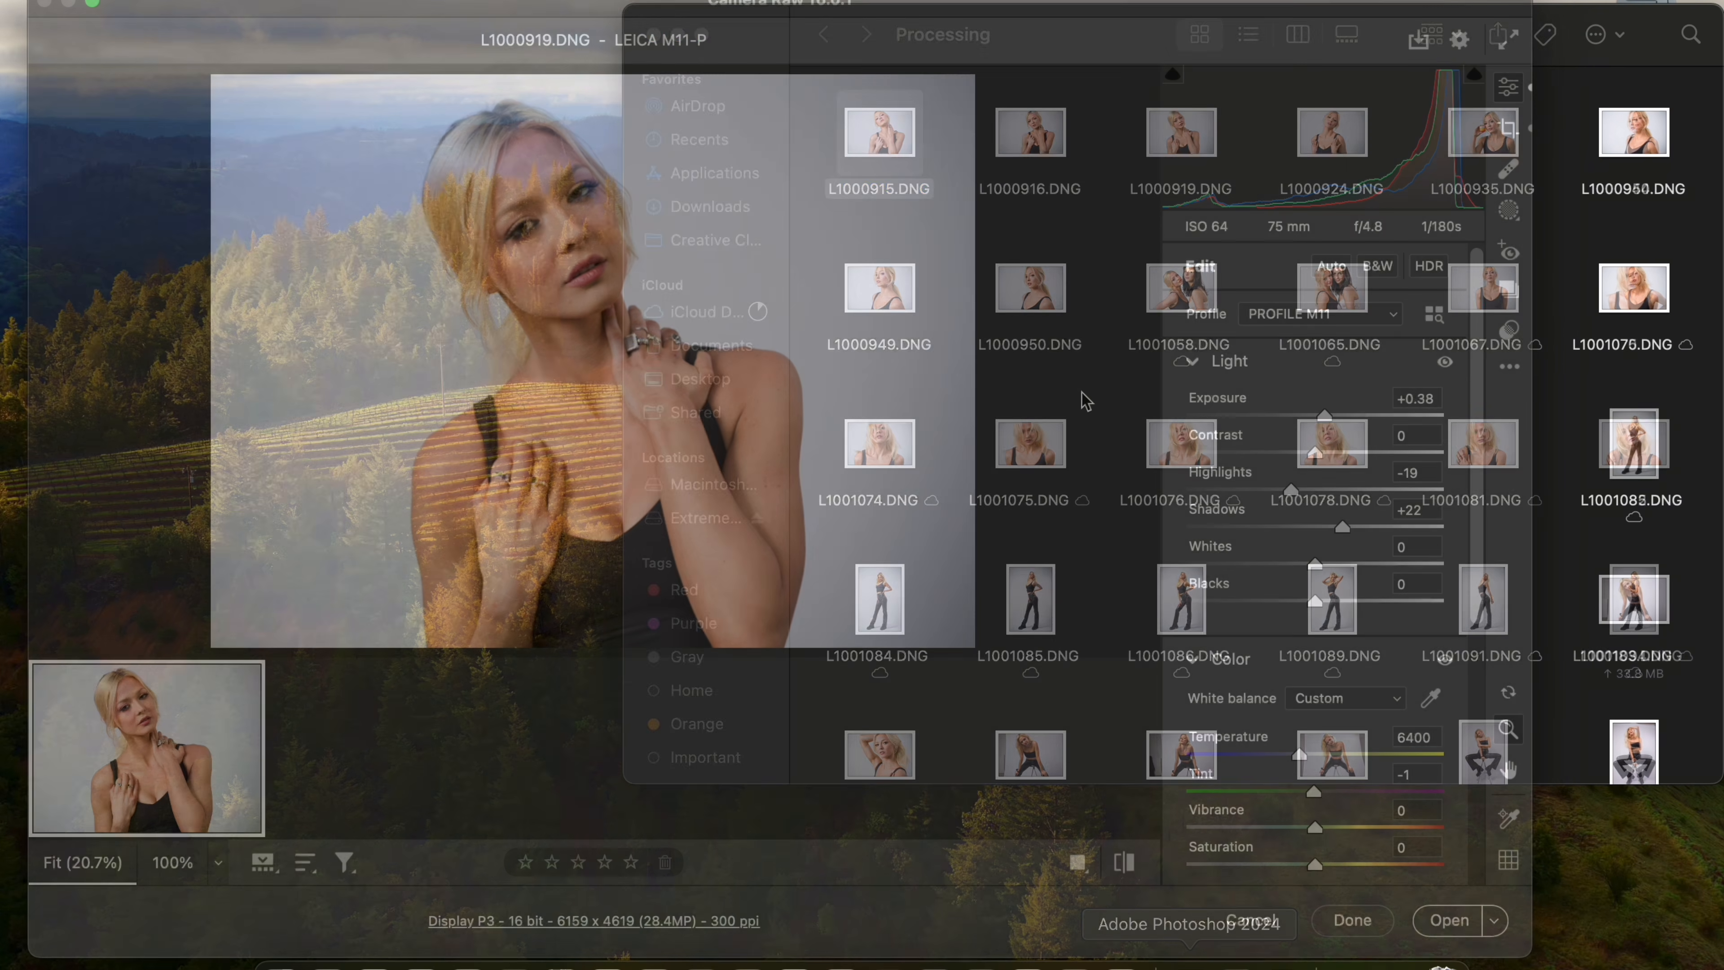
left_click(1459, 922)
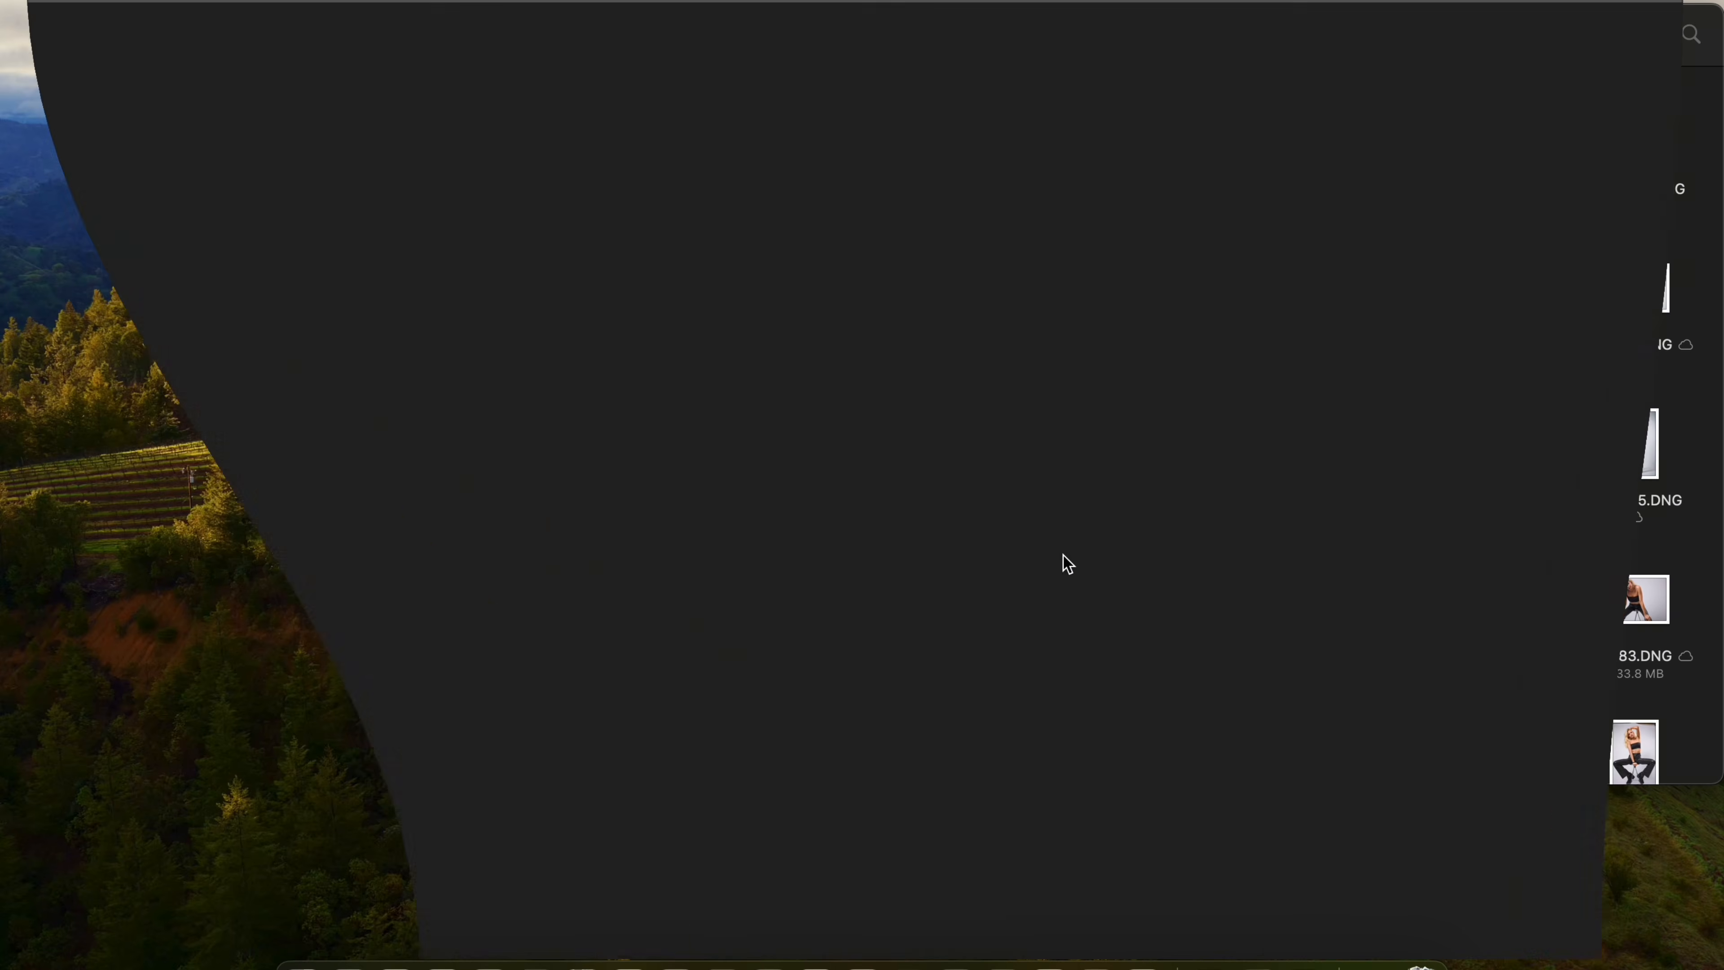
- Send the photo to the Anthropics PortraitPro filter after a close look at the facial skin
left_click_drag(642, 361, 769, 329)
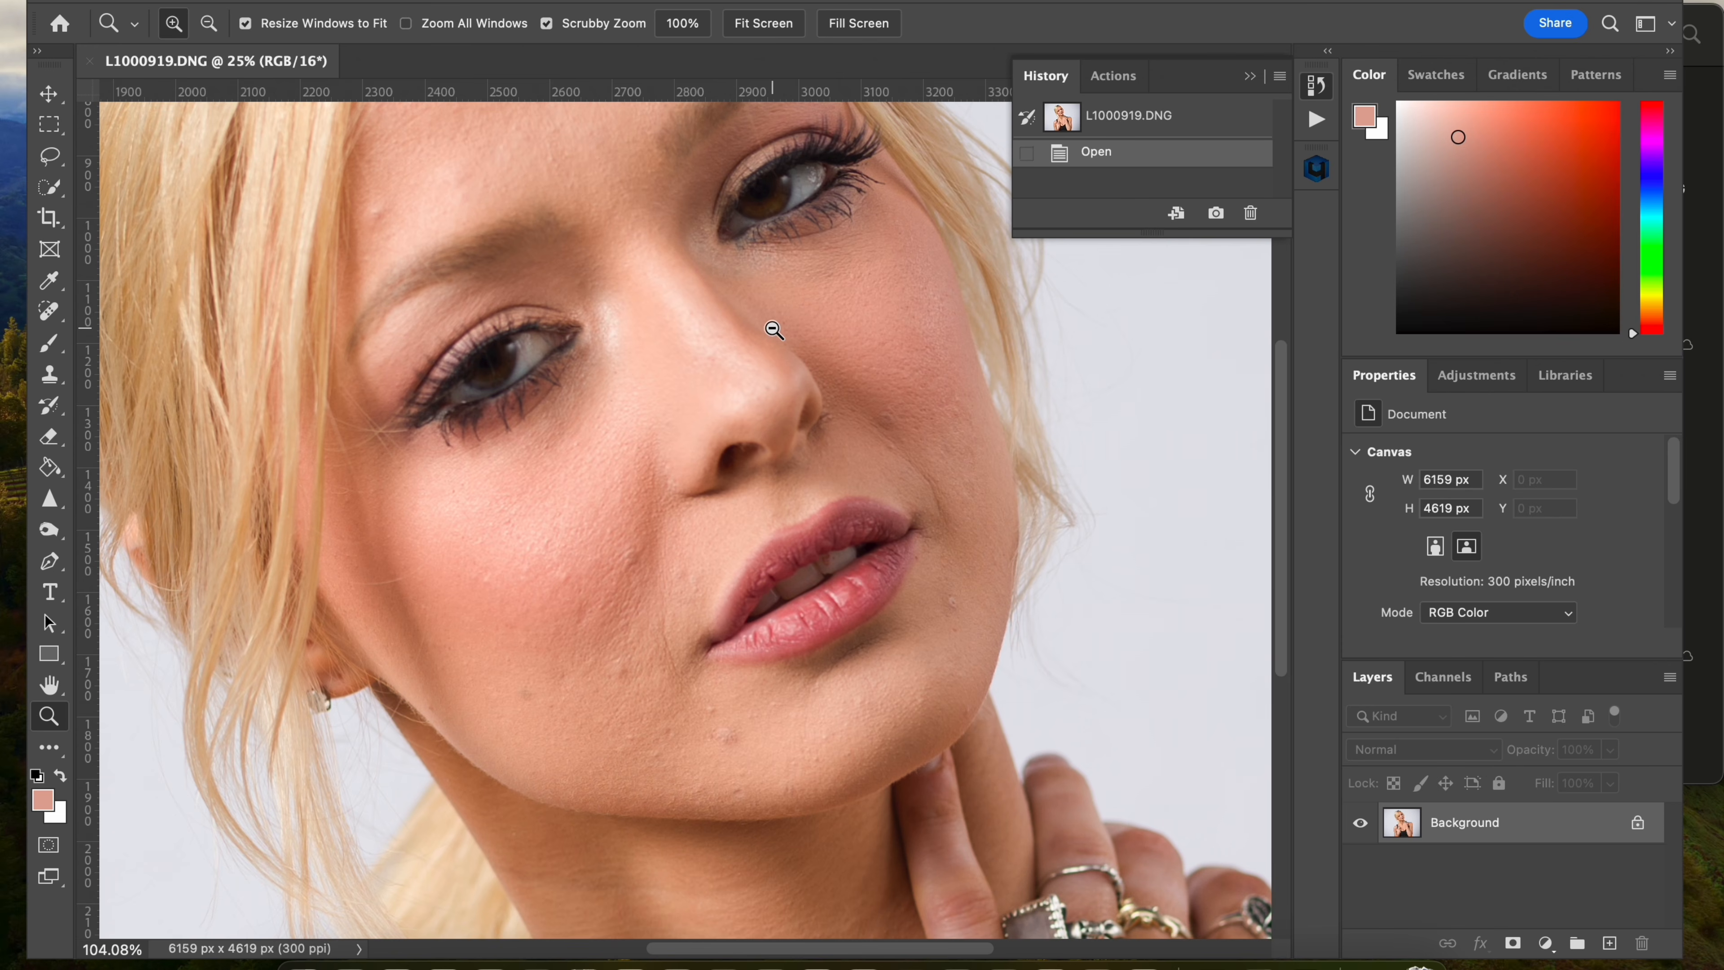
left_click(663, 1)
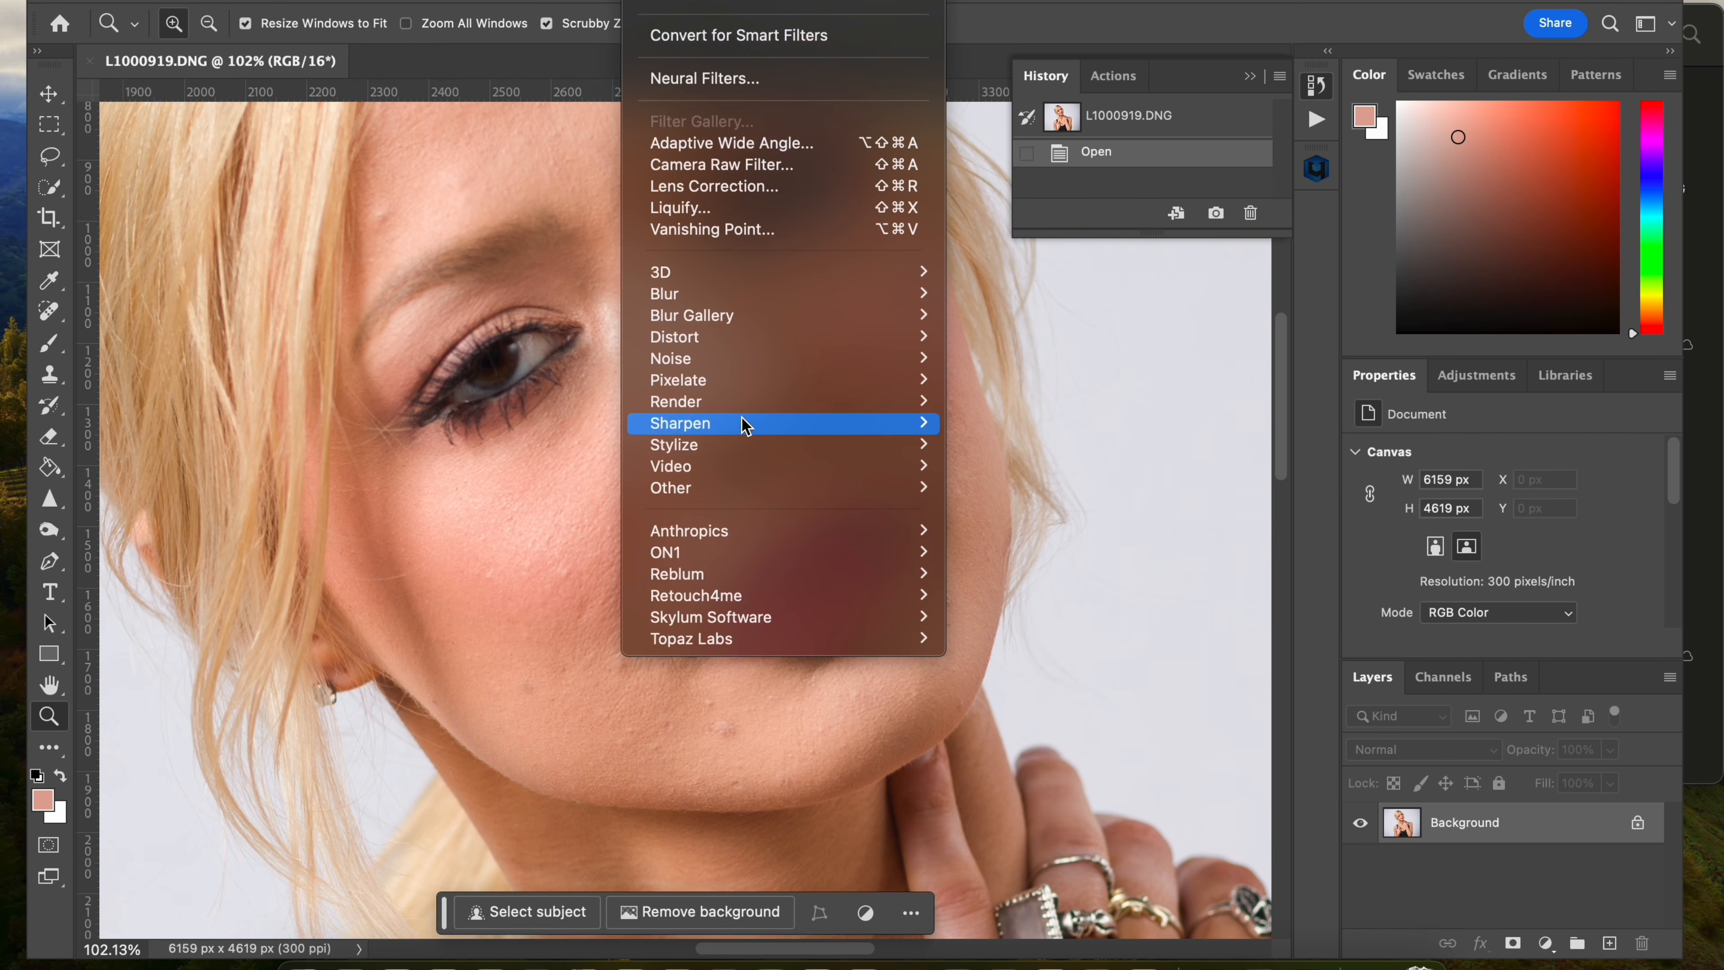
mouse_move(758, 573)
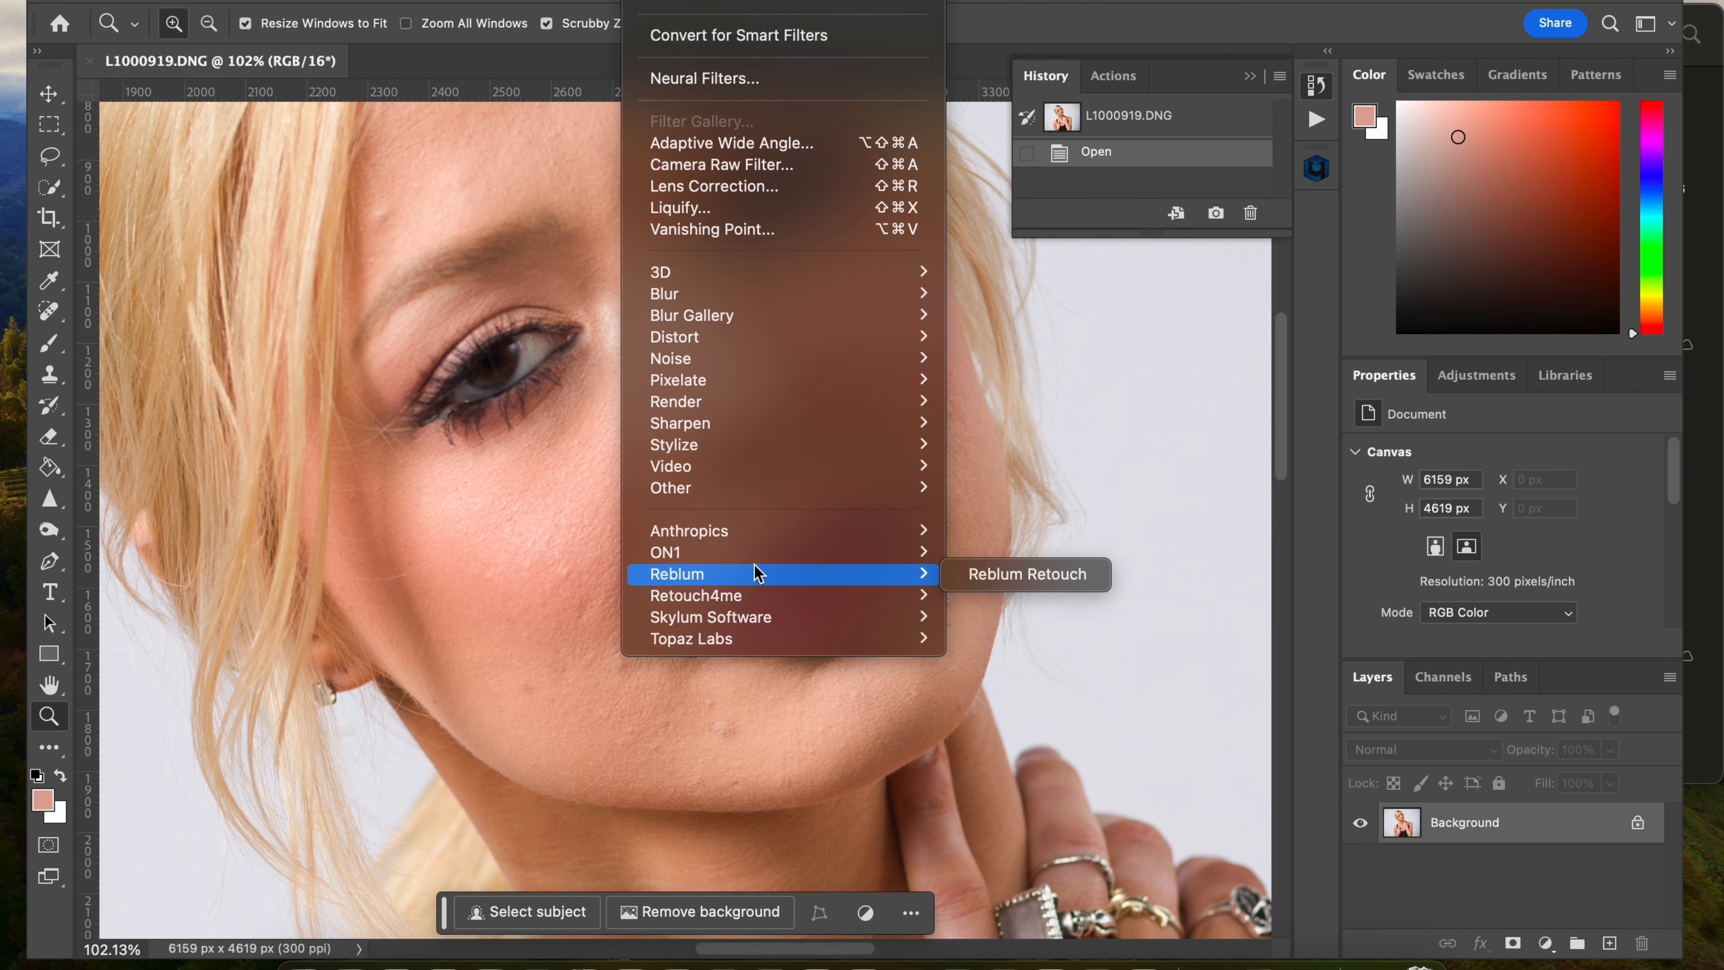
mouse_move(764, 604)
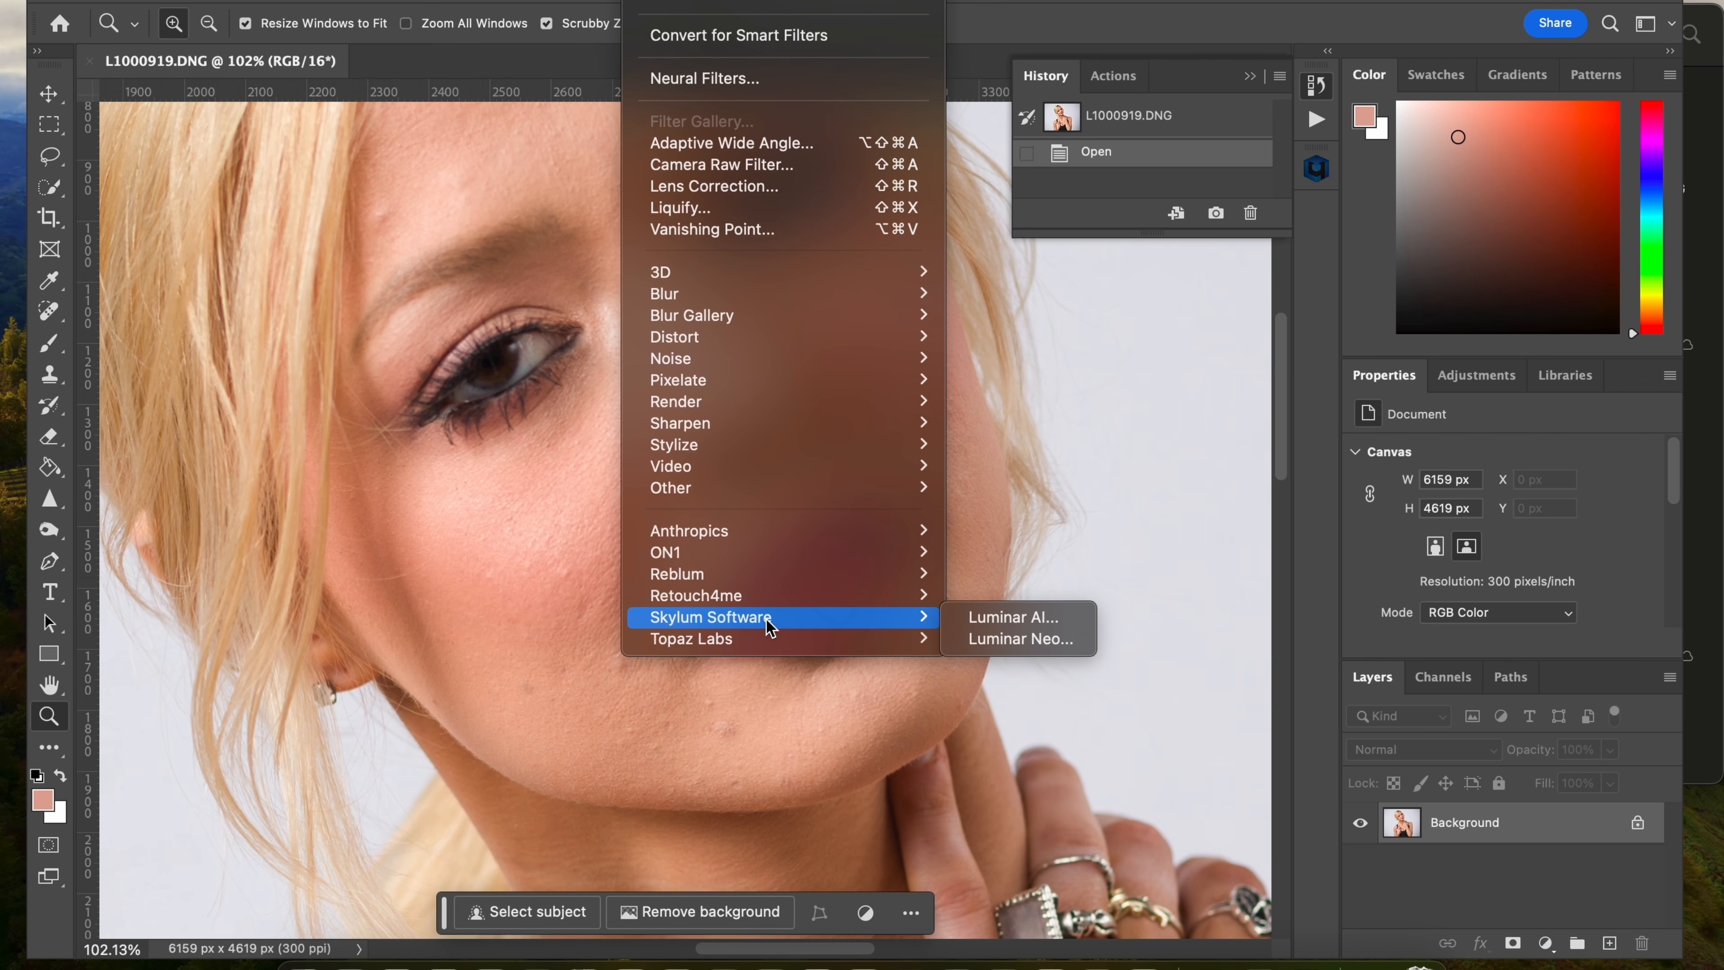
mouse_move(758, 533)
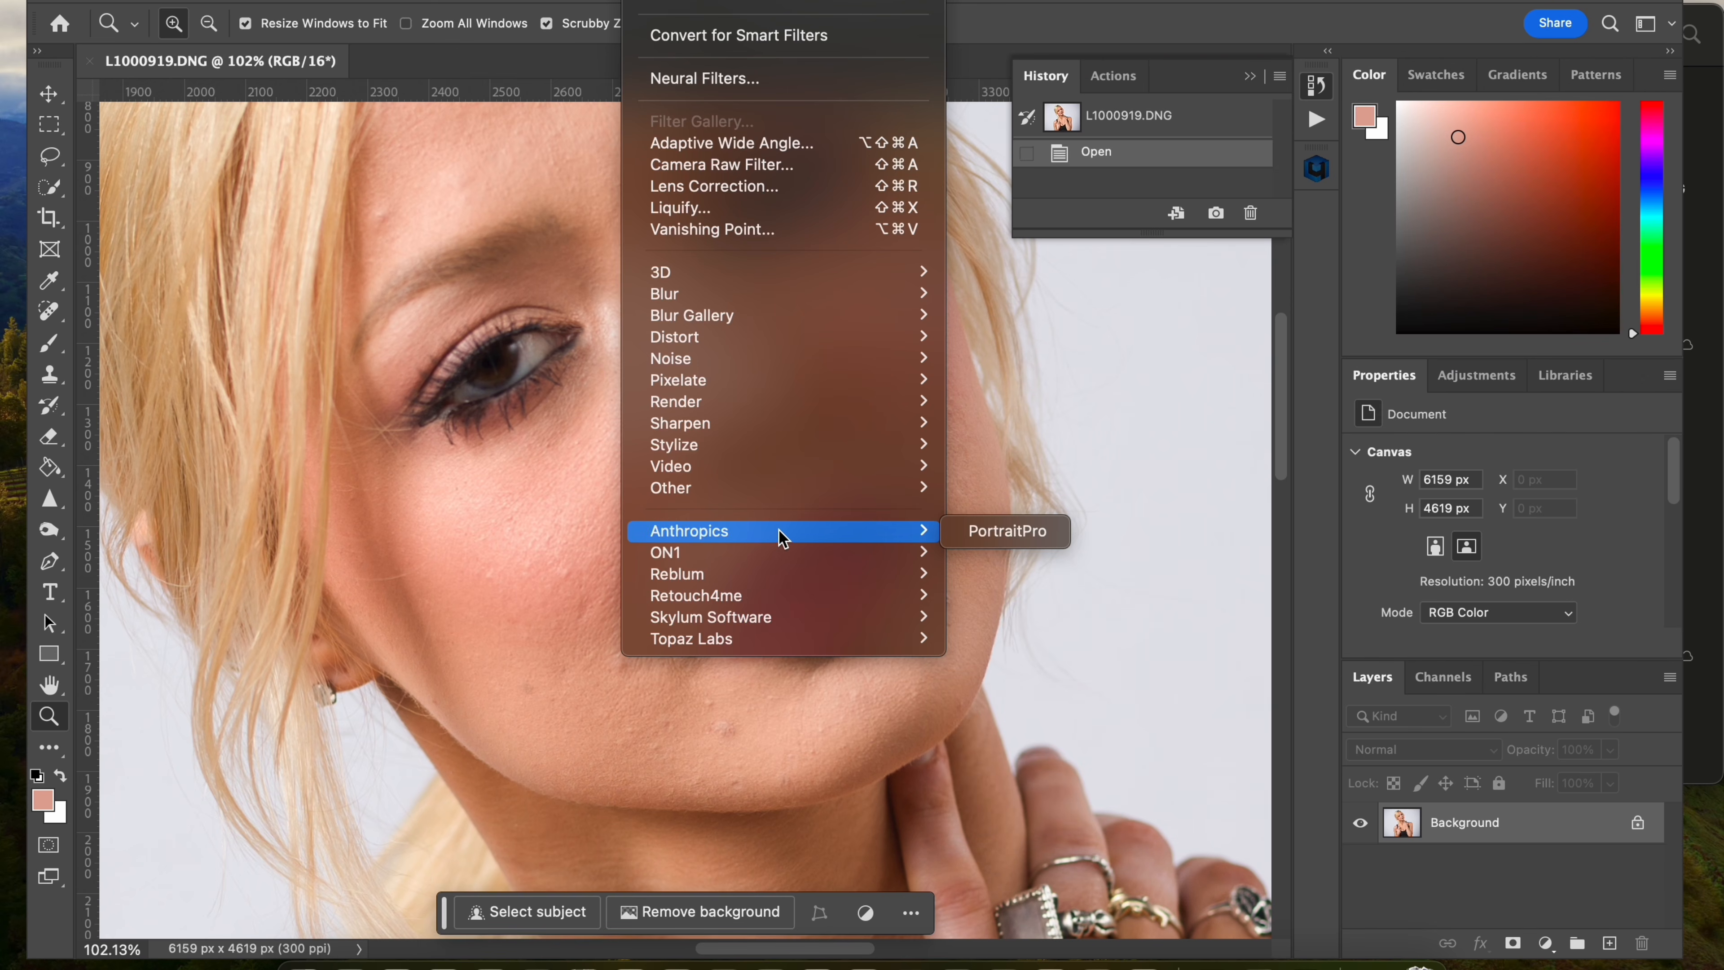
left_click(1027, 533)
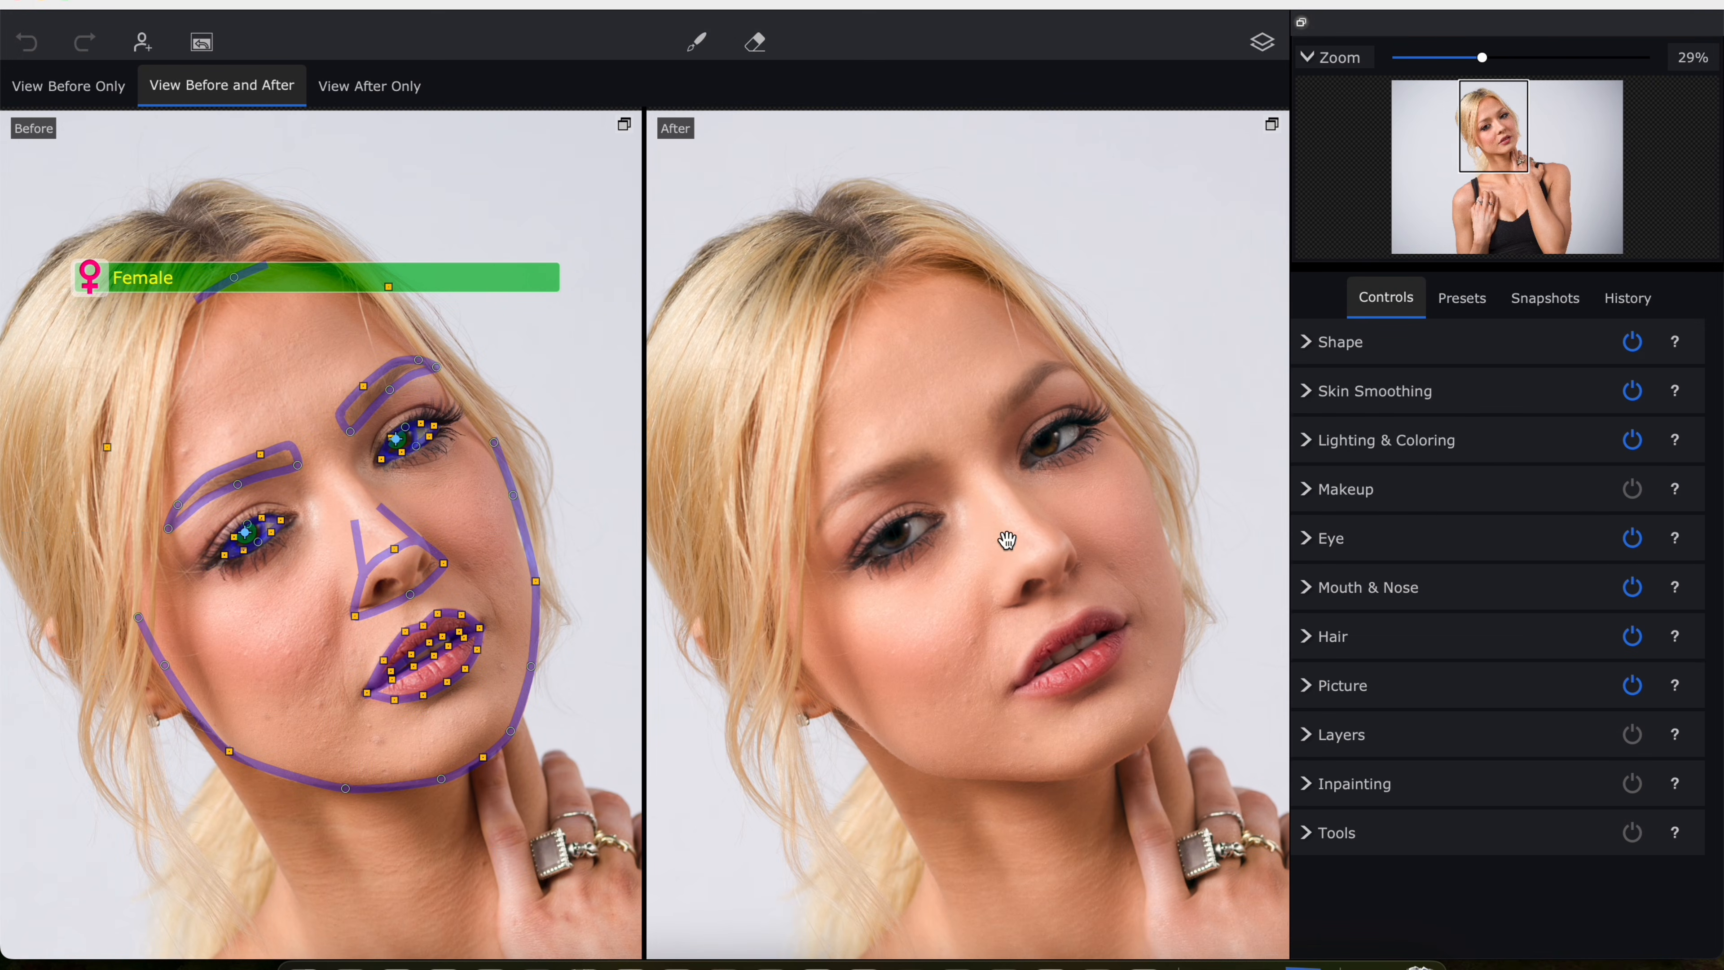
- Turn off the Shape, Hair and Picture adjustment sections for the portrait in PortraitPro
left_click_drag(988, 543, 1018, 373)
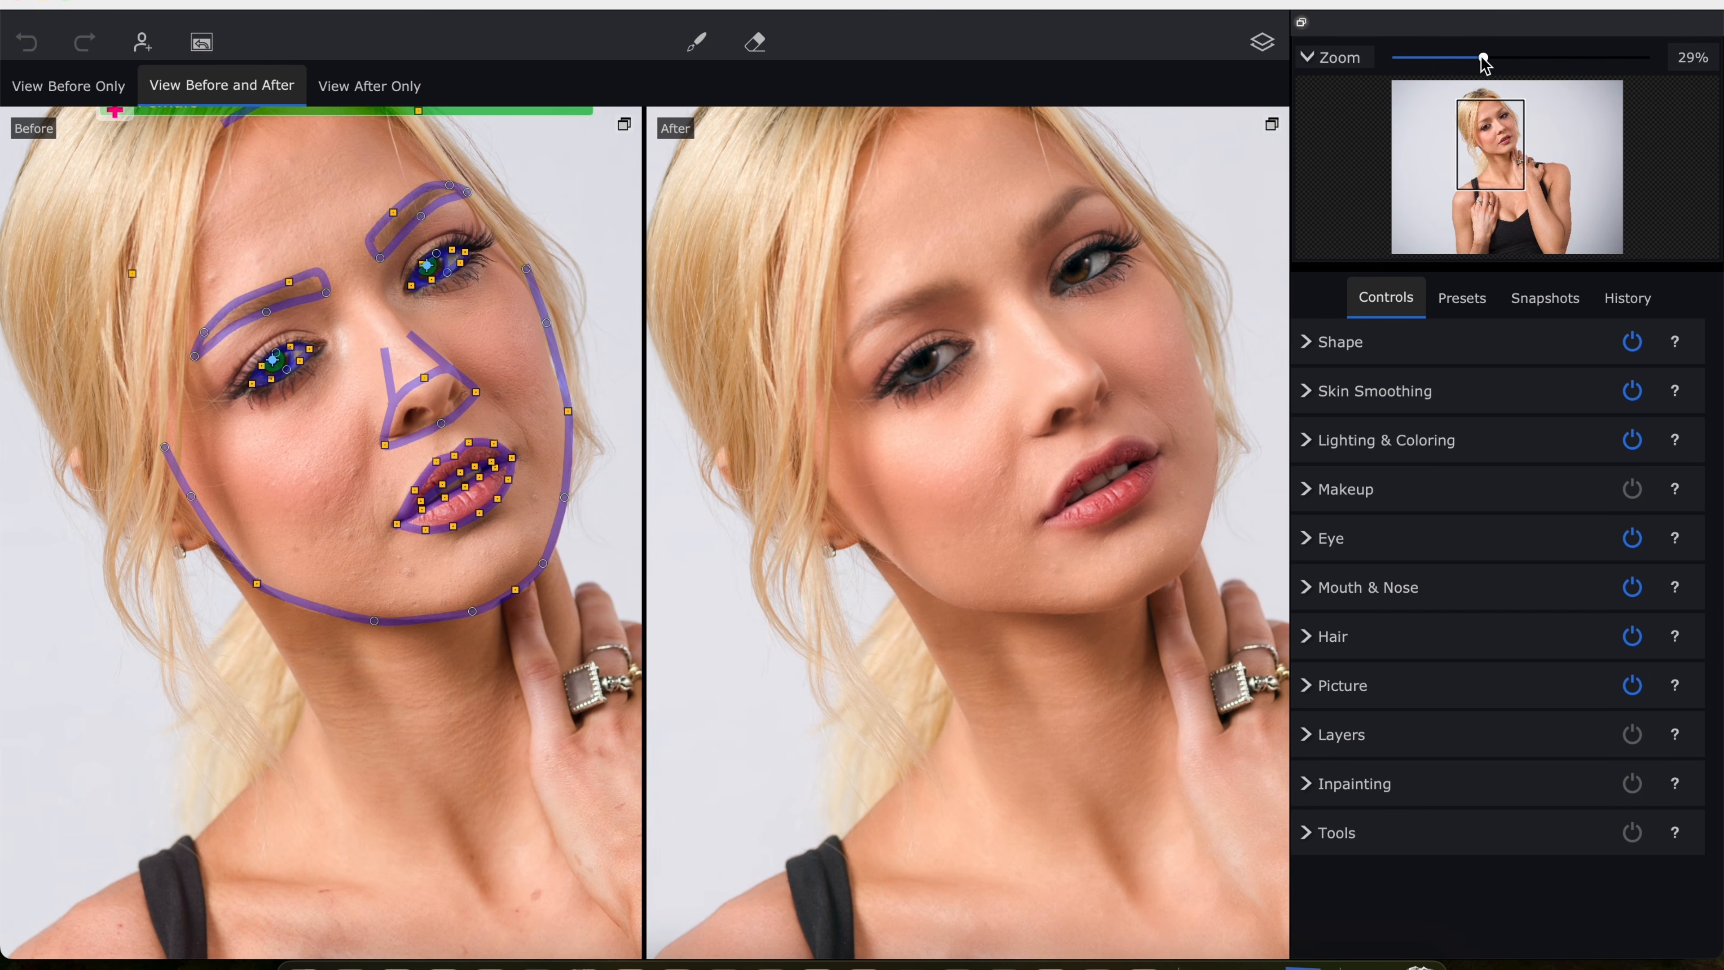
left_click_drag(1482, 61, 1500, 60)
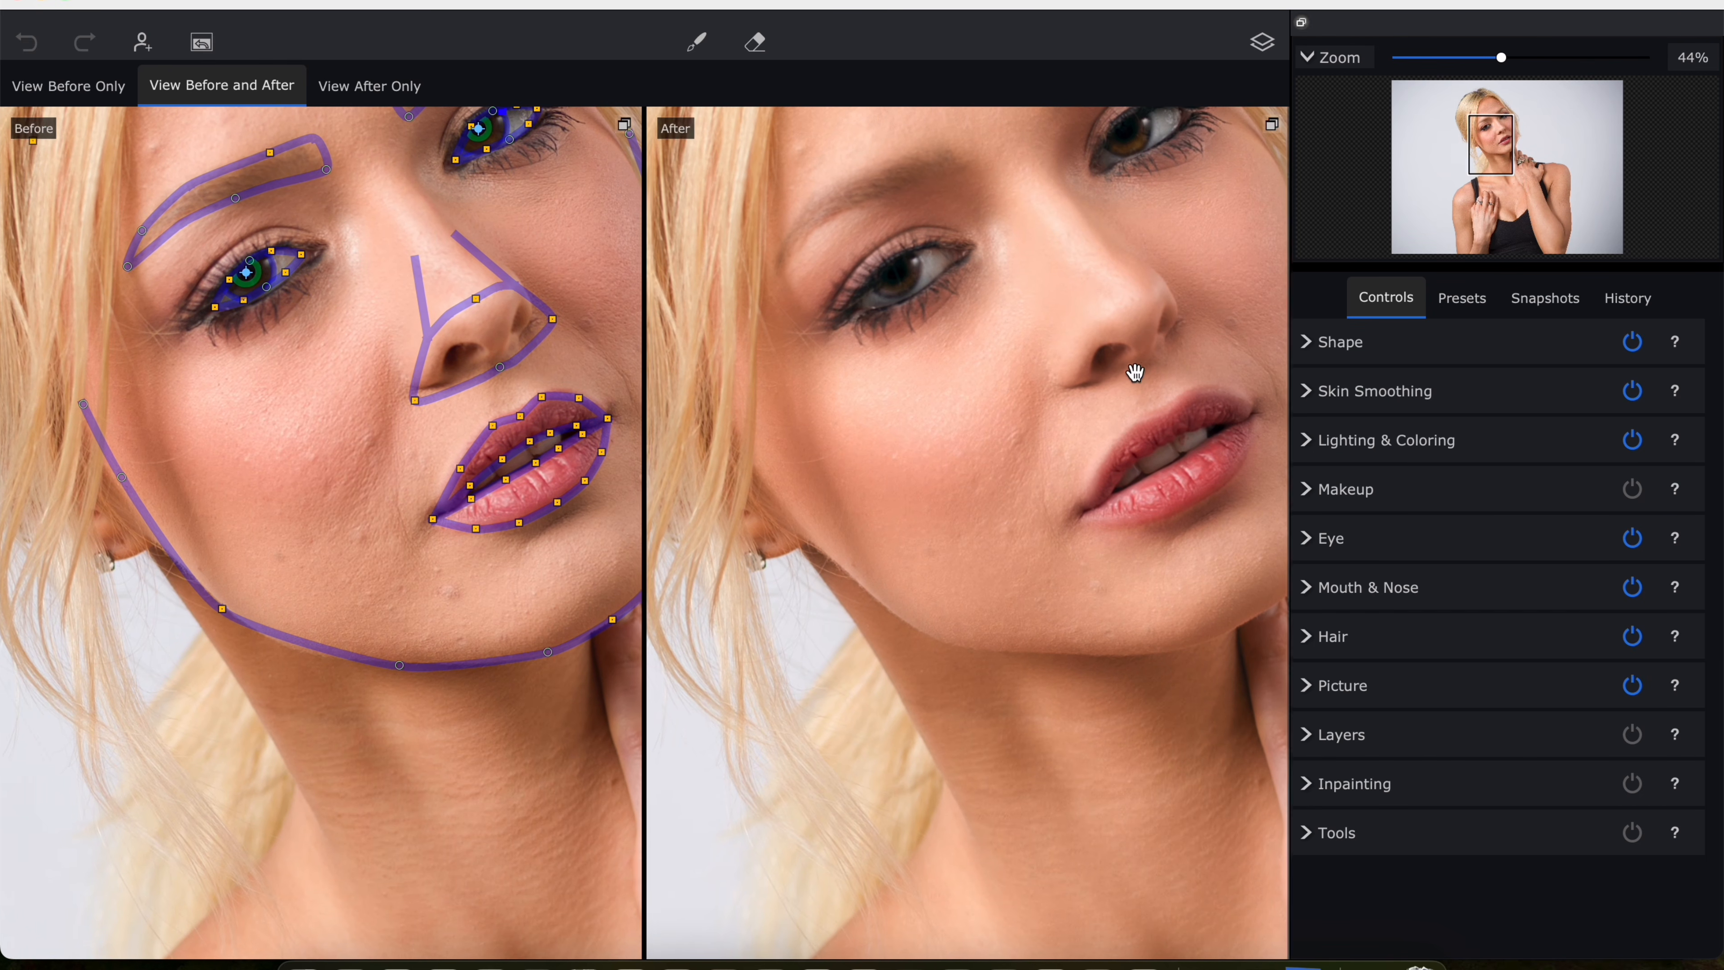
left_click_drag(1140, 373, 1091, 386)
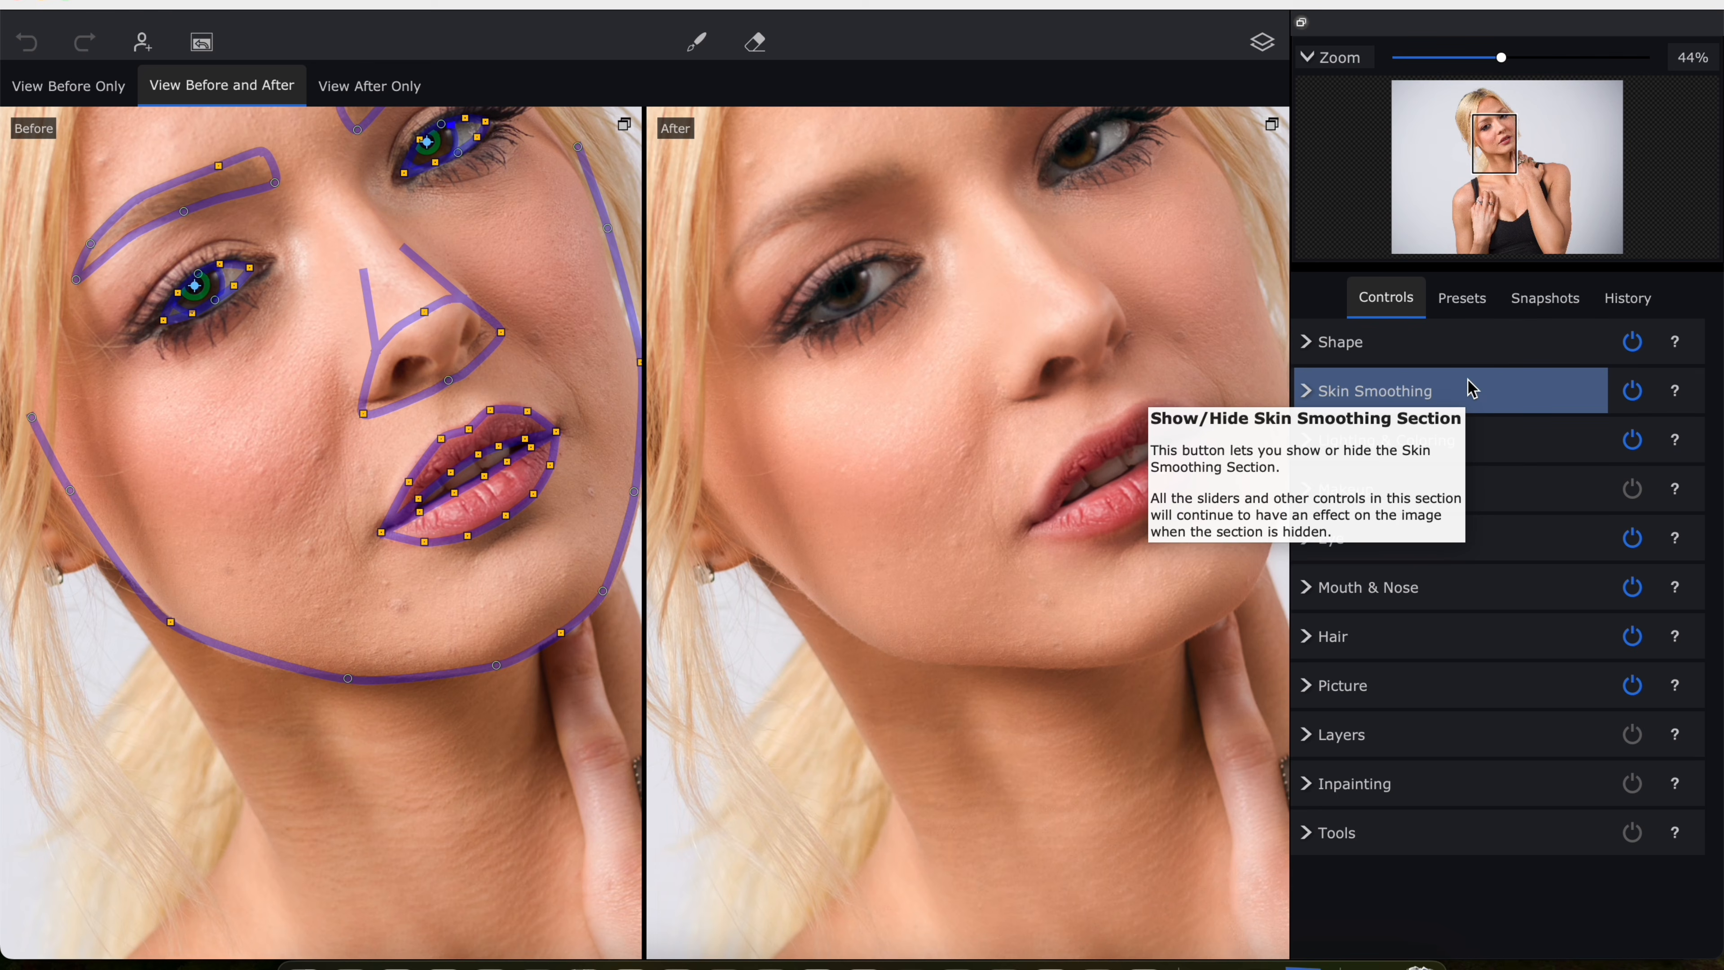
left_click(1633, 342)
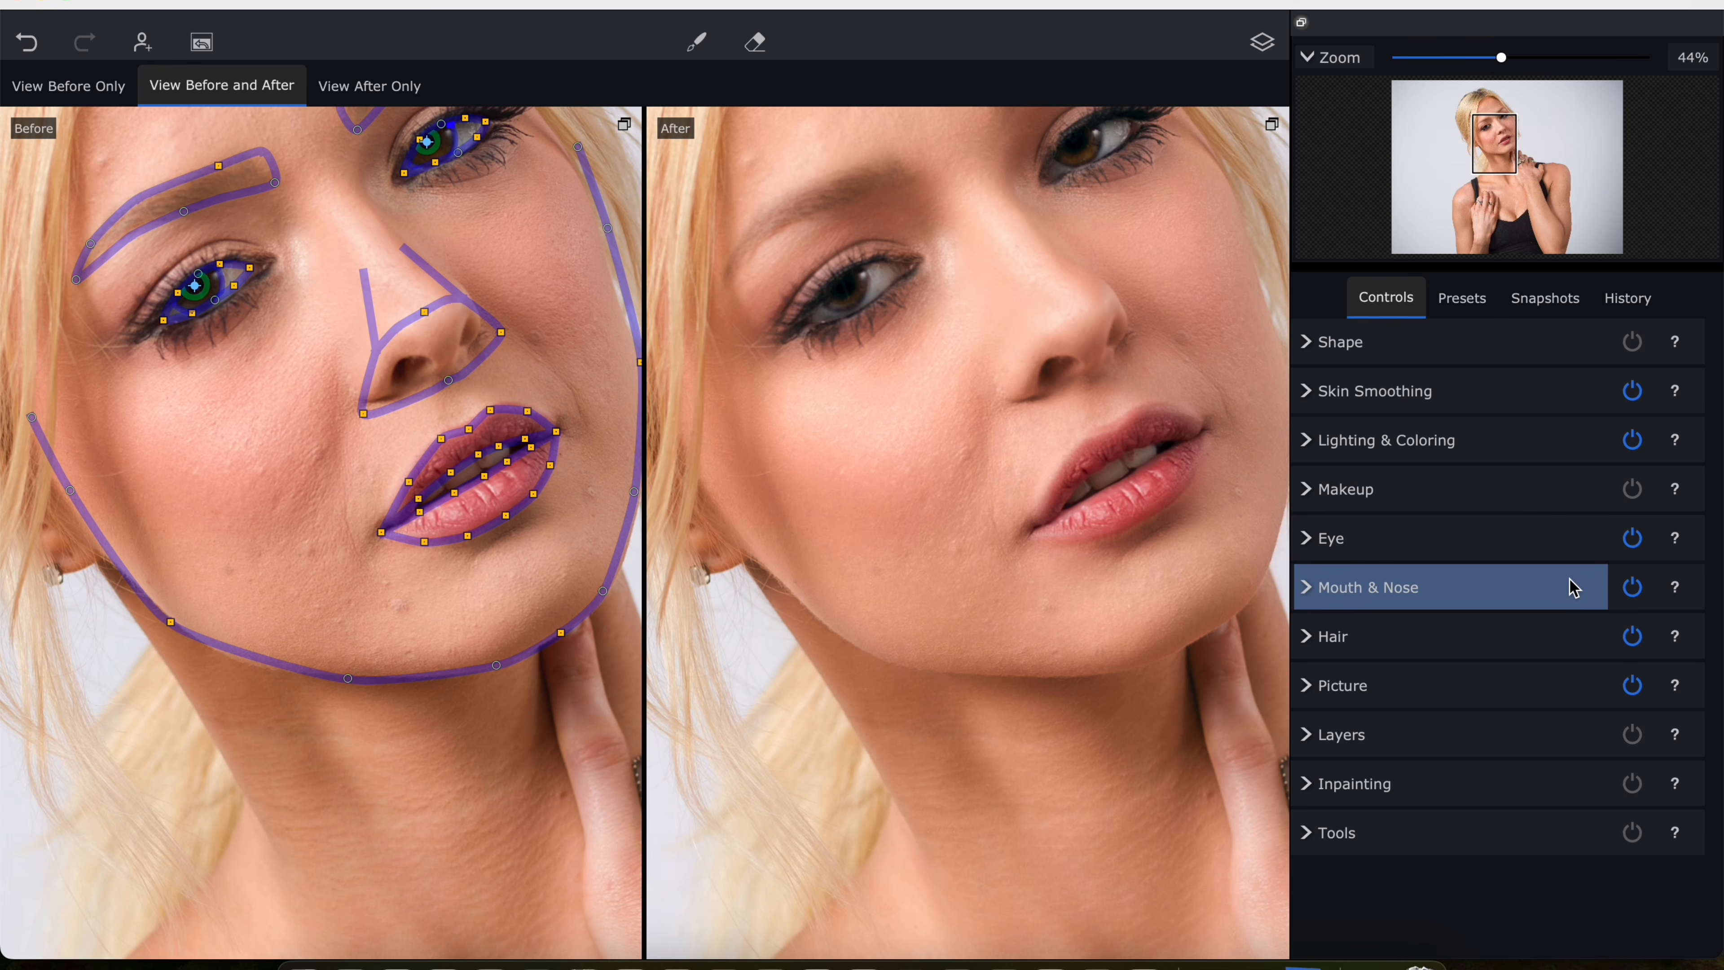
left_click(1632, 638)
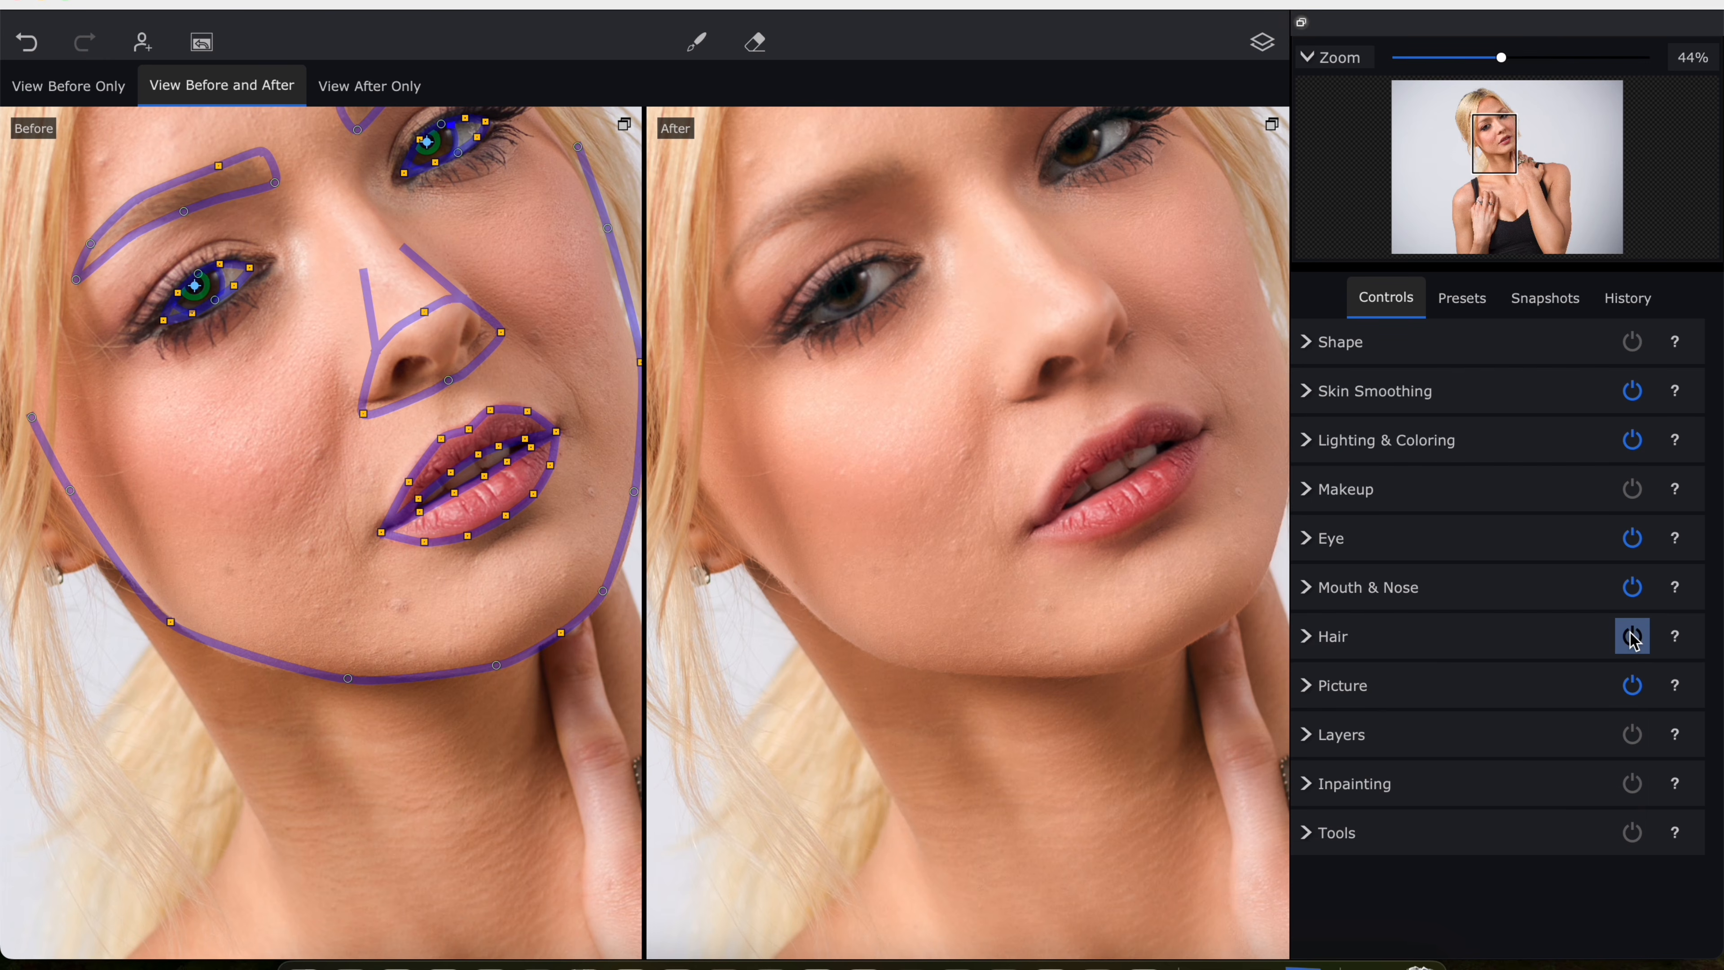
left_click(1632, 685)
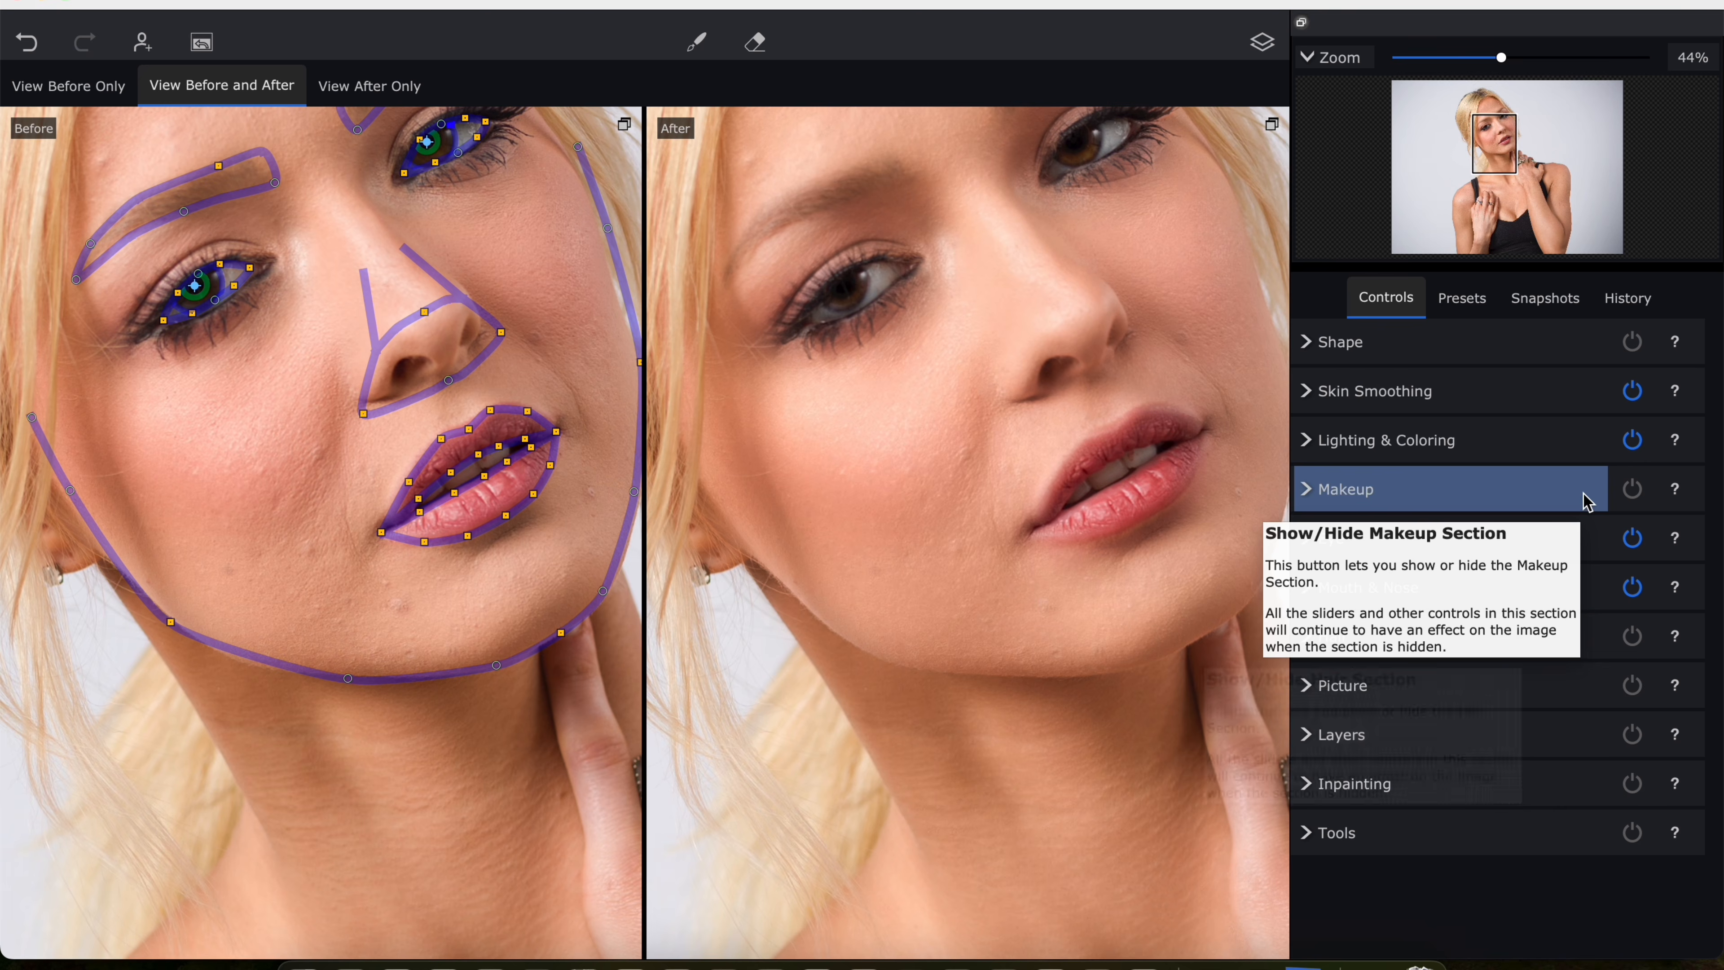
- Raise the Skin Smoothing amounts for Imperfections and Master Fade to about three quarters of their range
left_click(1544, 410)
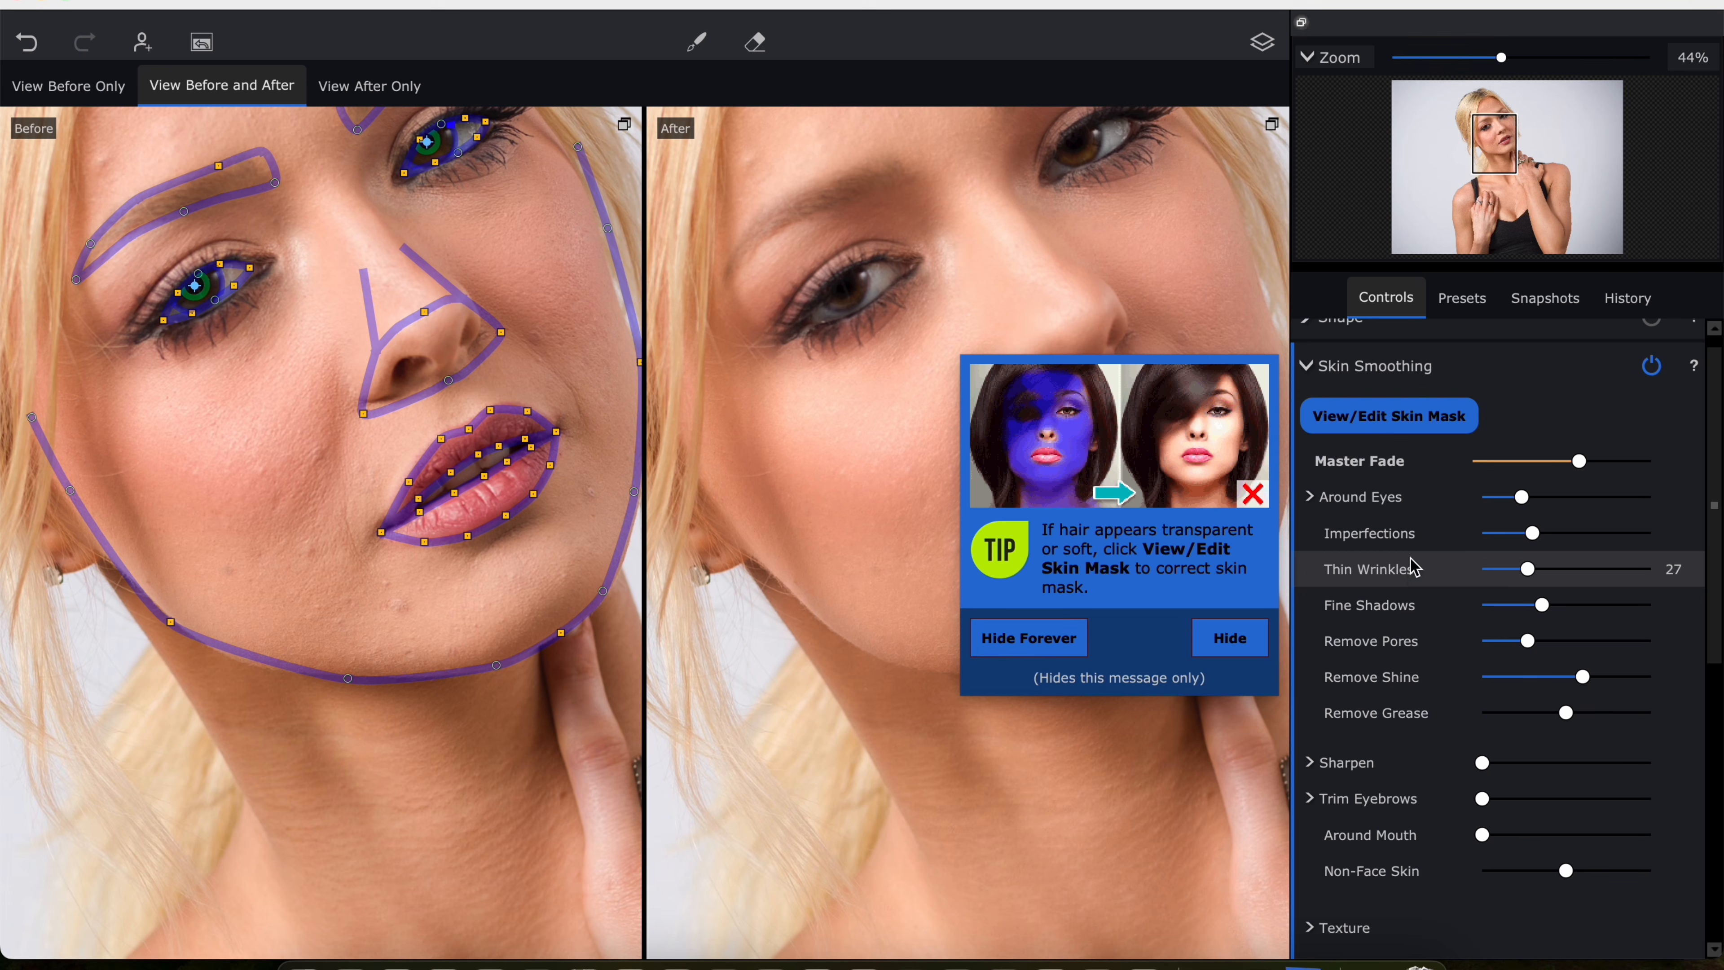
left_click_drag(1533, 532, 1615, 538)
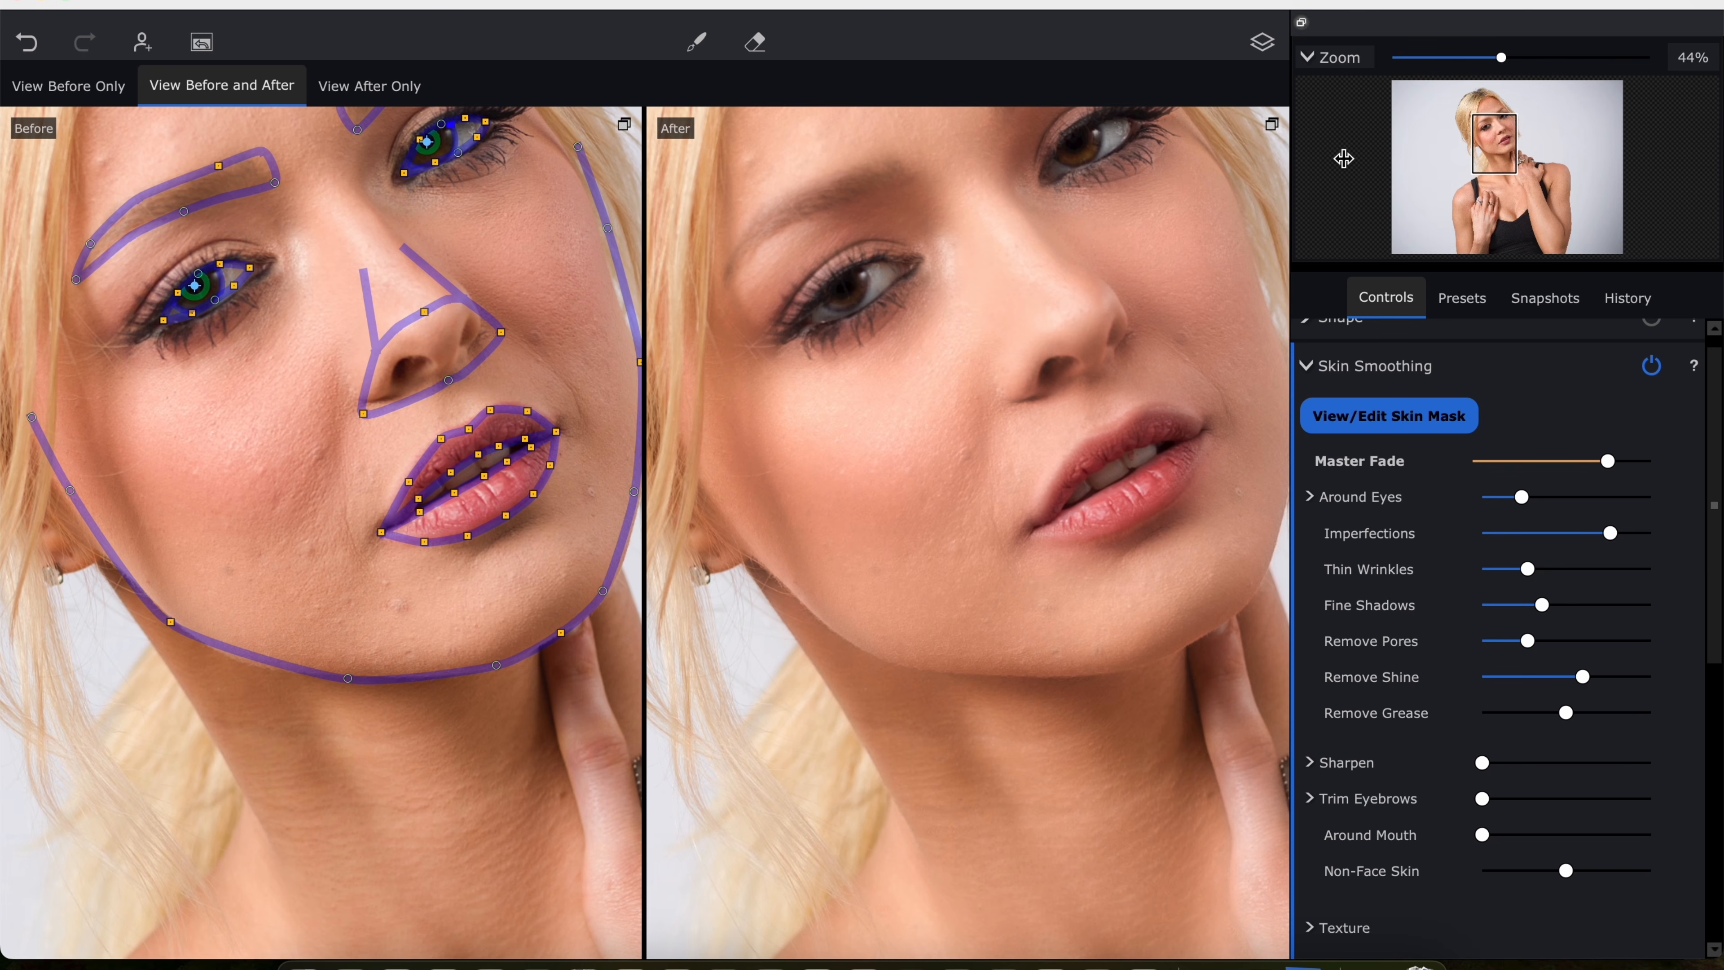
- Compare the smoothed skin around the eyes, nose and mouth with the original, and return the PortraitPro result to Photoshop
left_click_drag(1501, 59, 1523, 61)
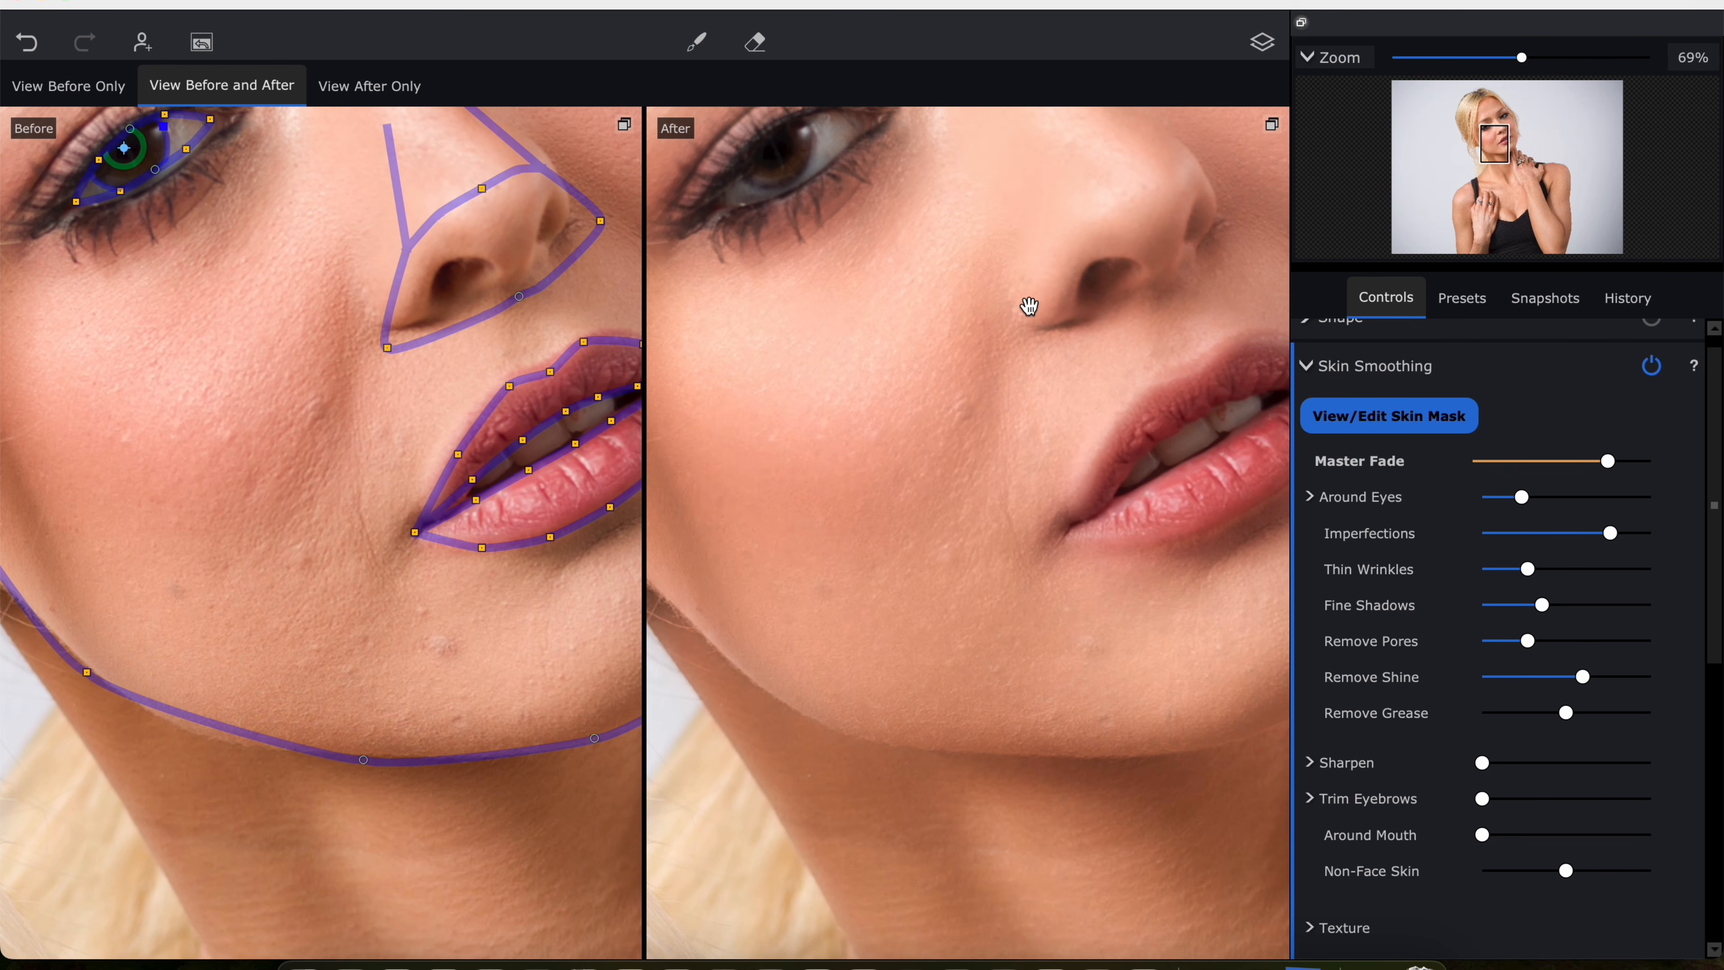
left_click_drag(1030, 305, 1133, 577)
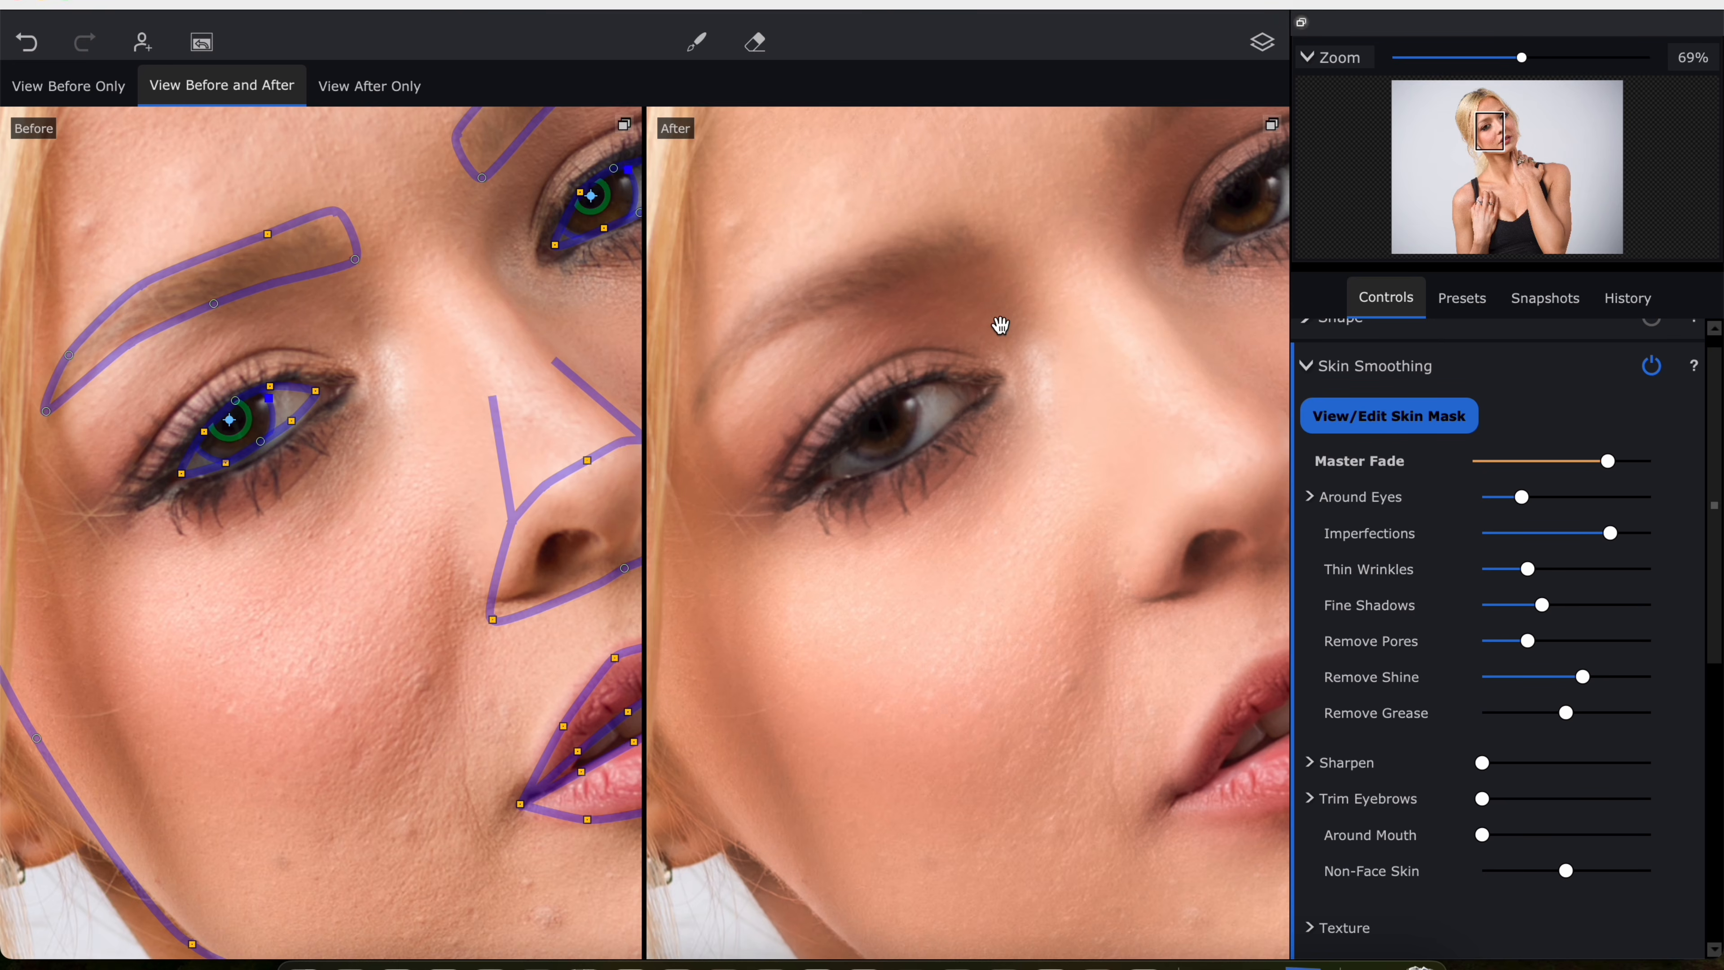
left_click_drag(1000, 324, 1027, 476)
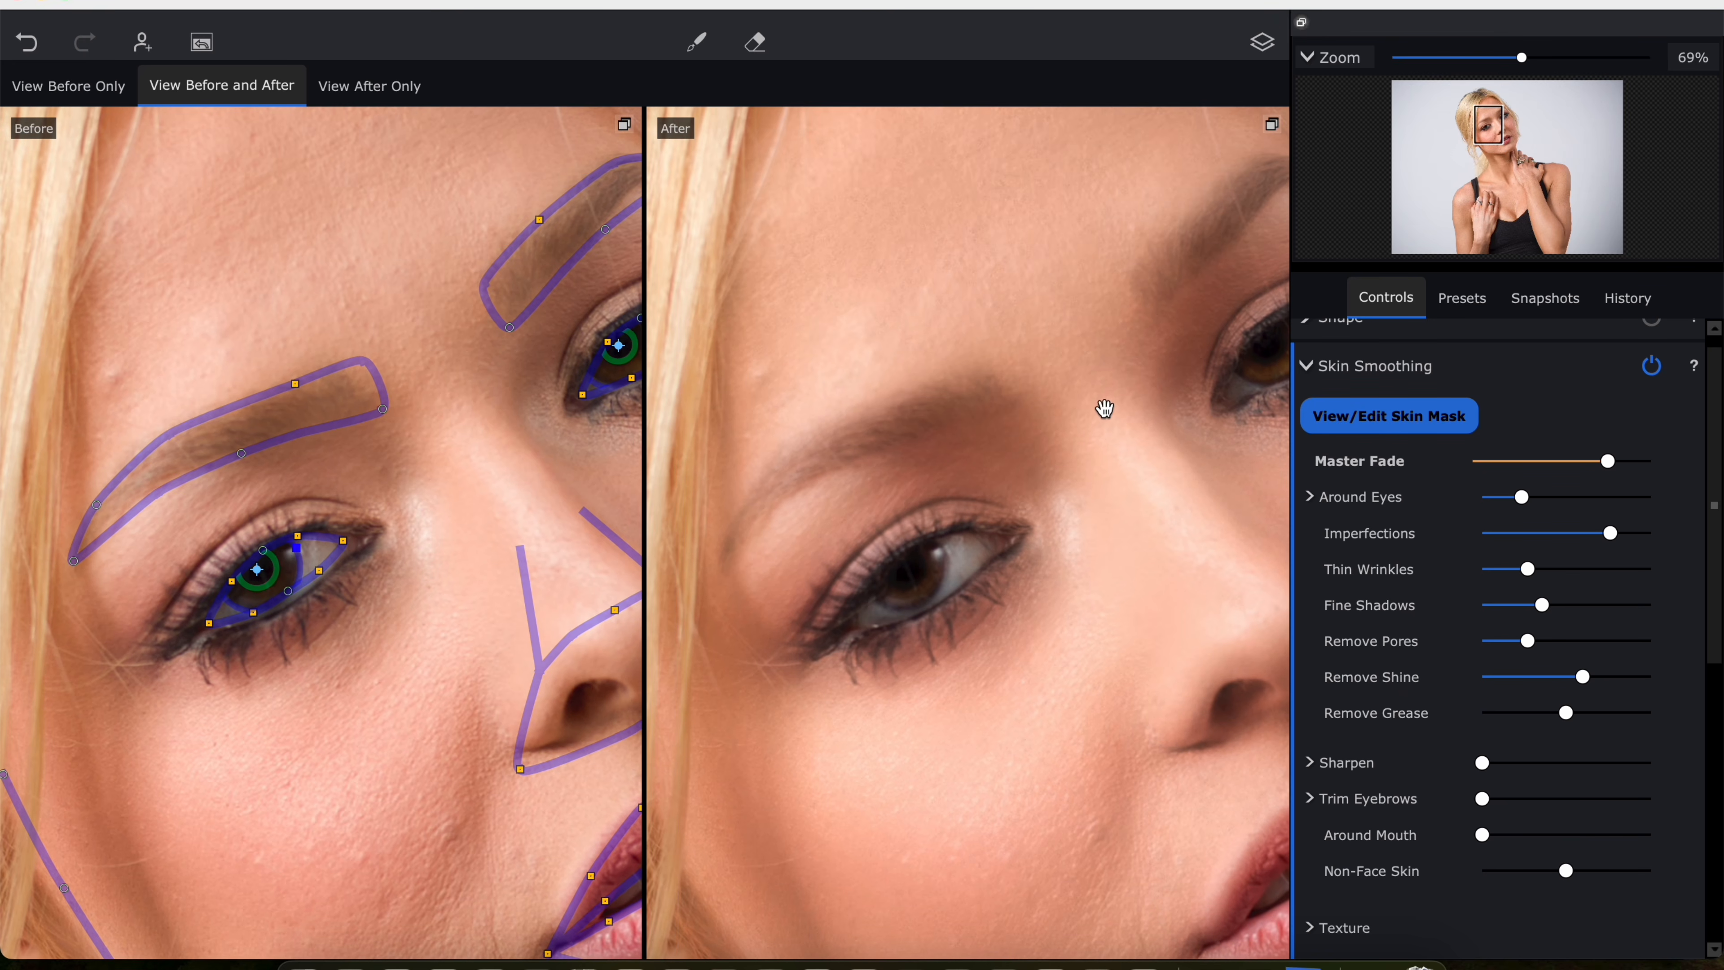
left_click_drag(1104, 408, 723, 300)
left_click_drag(861, 615, 1046, 477)
left_click_drag(910, 550, 1026, 549)
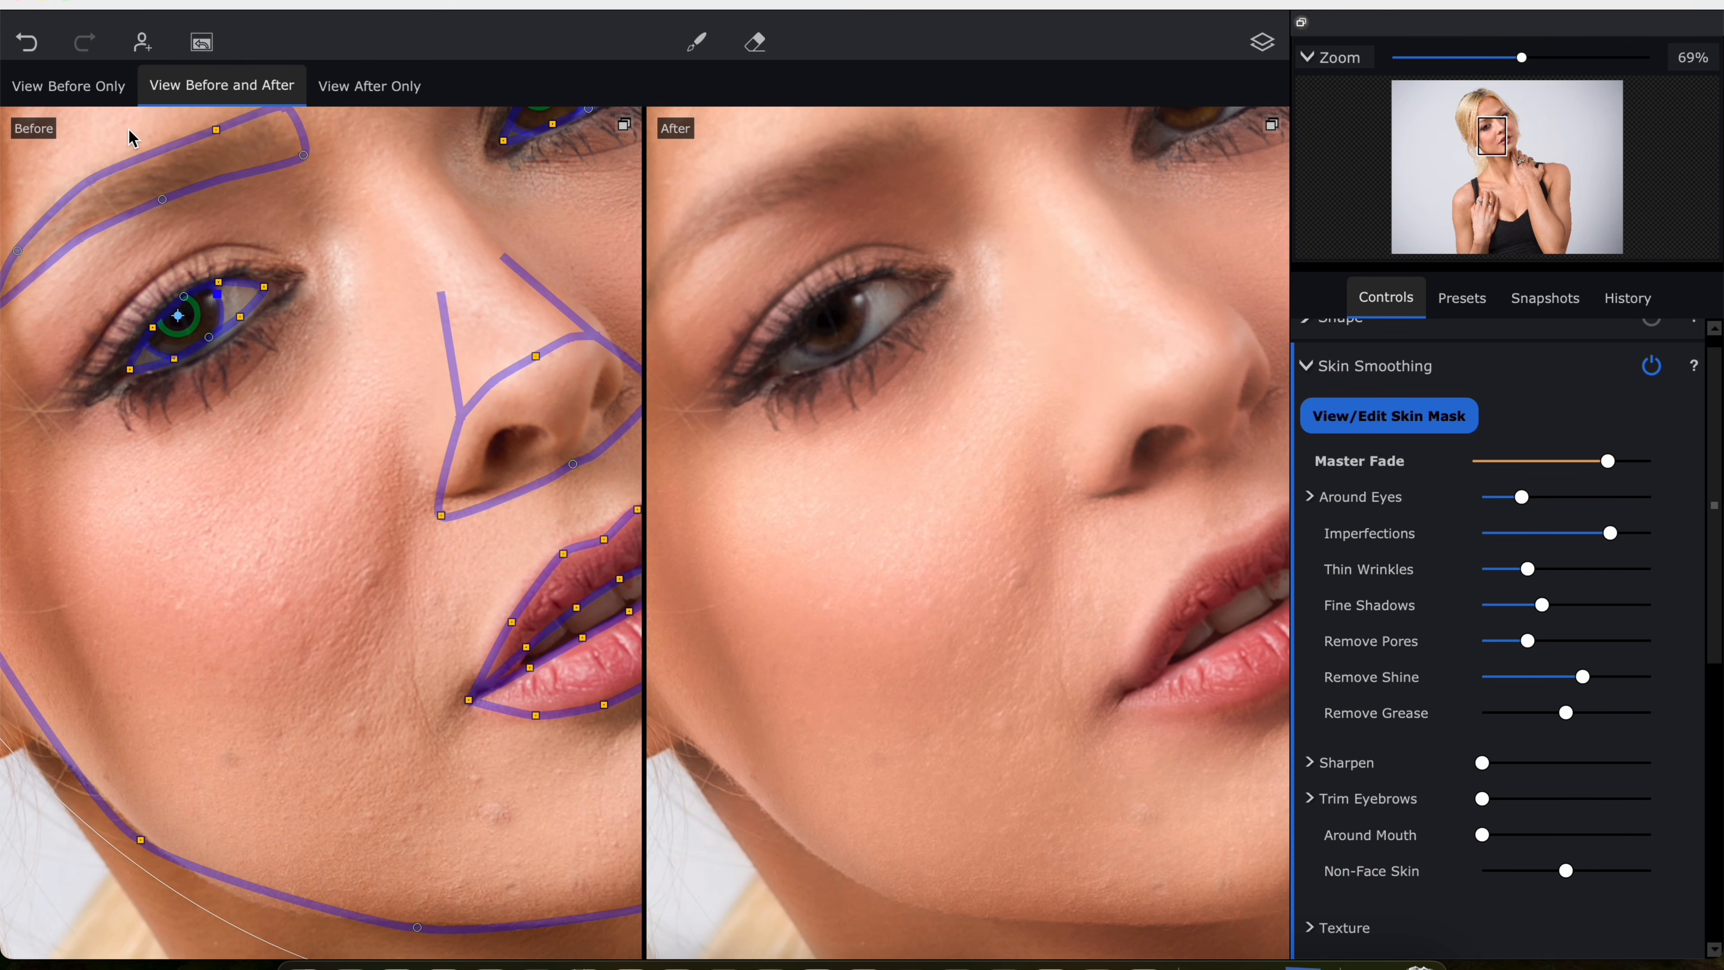
left_click(202, 42)
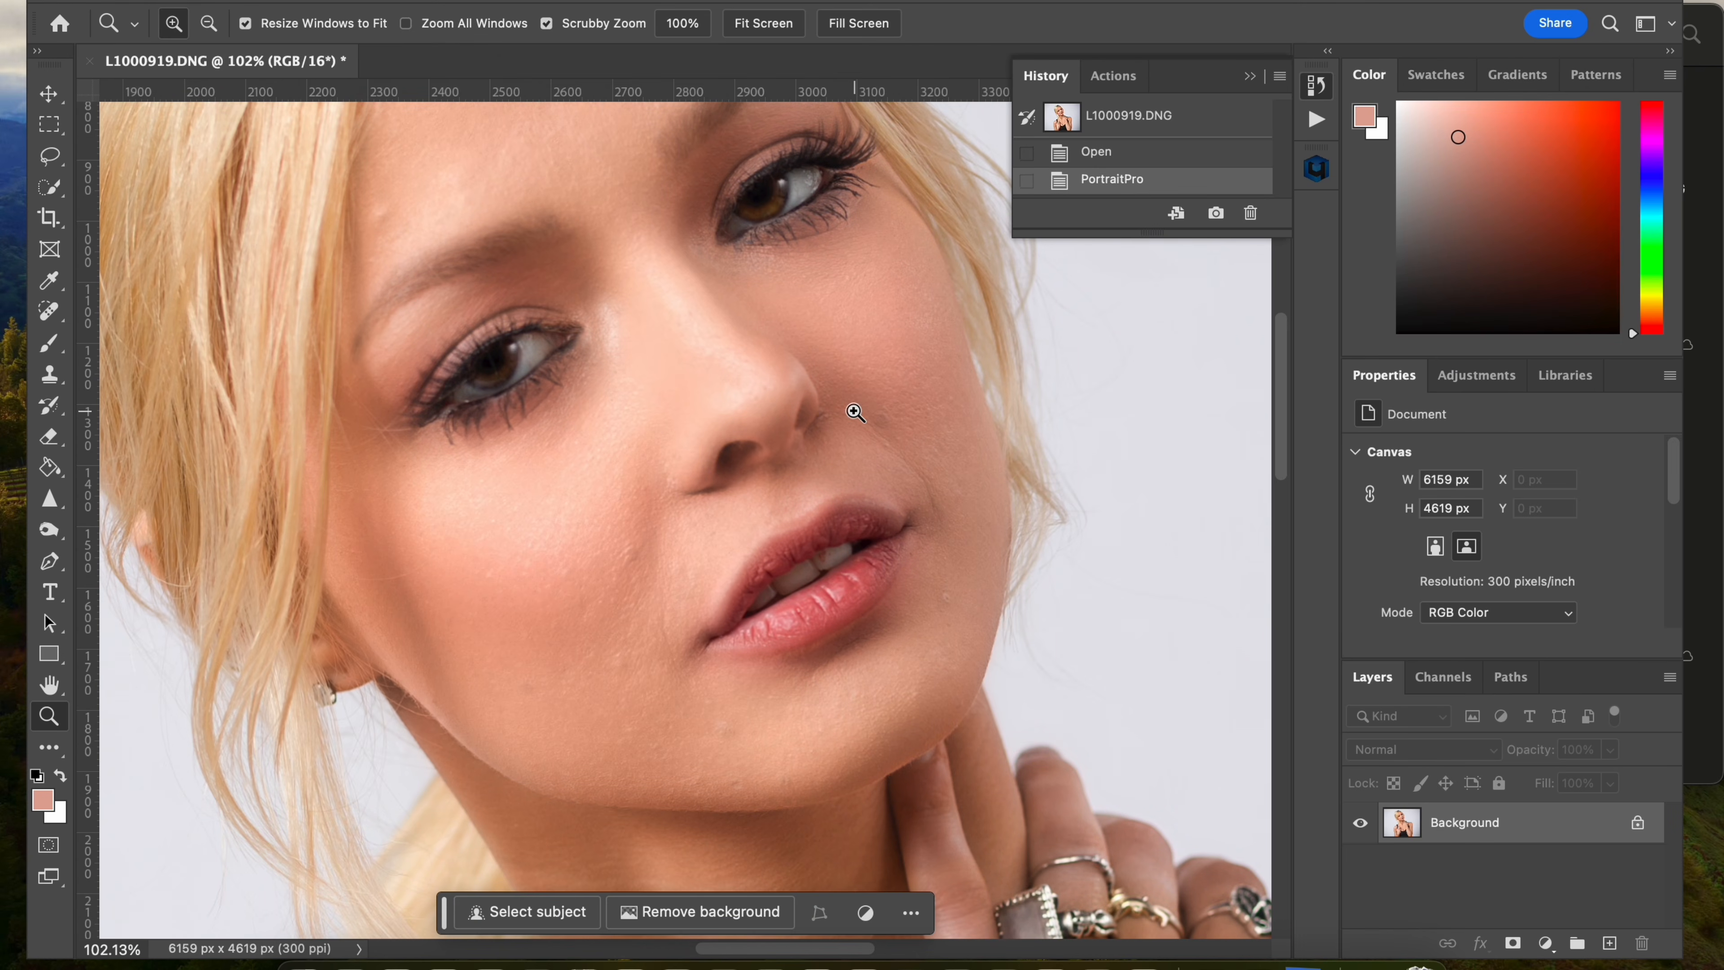
- Run the Retouch Light action on the portrait with its Topaz Photo AI, Flatten Image and ON1 Effects 2024 steps switched off
mouse_move(684, 586)
left_mouse_down()
mouse_move(804, 581)
mouse_move(698, 560)
left_mouse_up()
left_click(1112, 75)
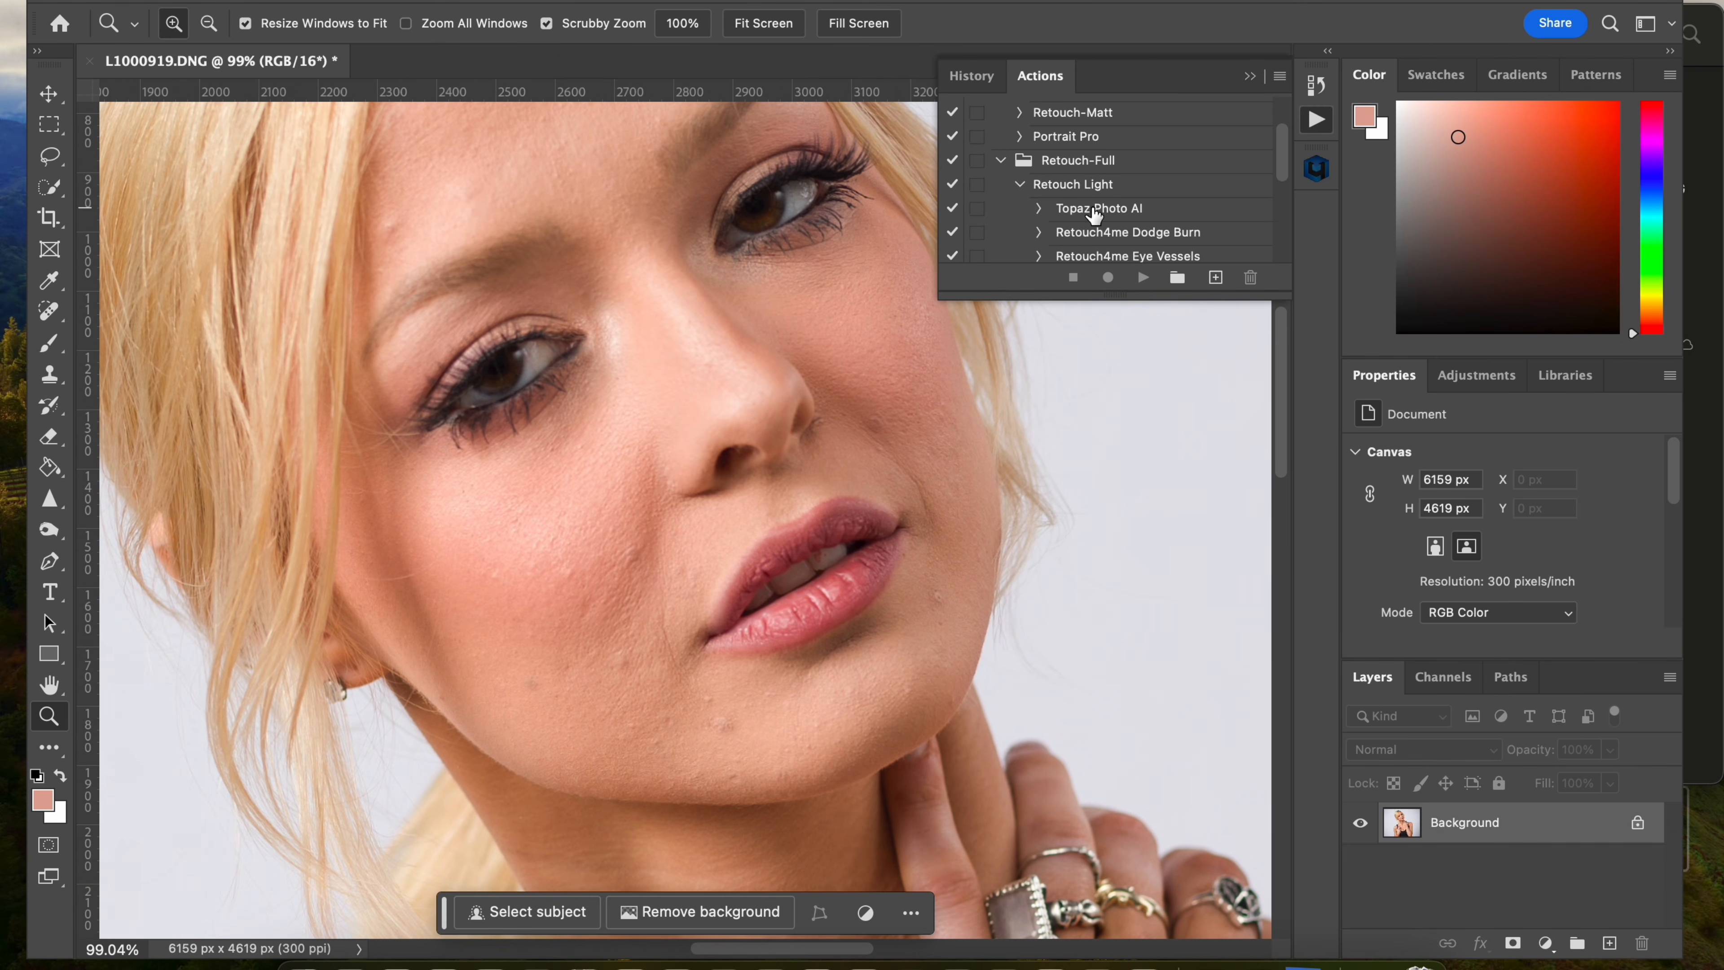
left_click(1073, 184)
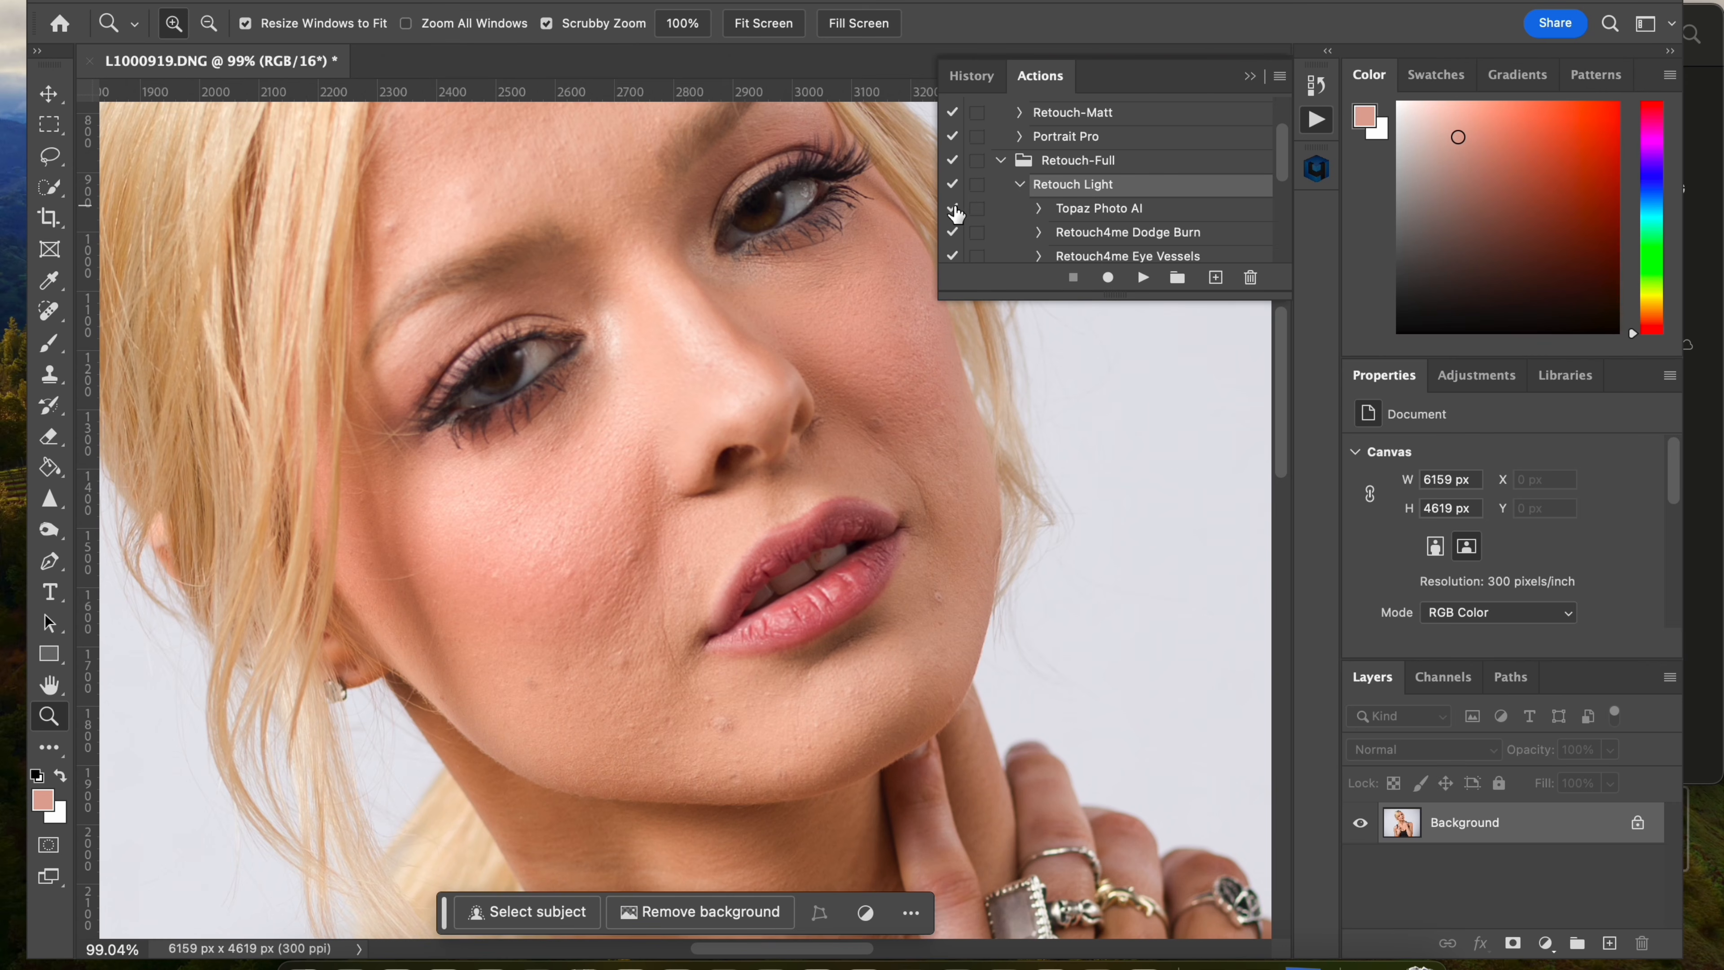
left_click(952, 208)
scroll(1132, 238, "down", 5)
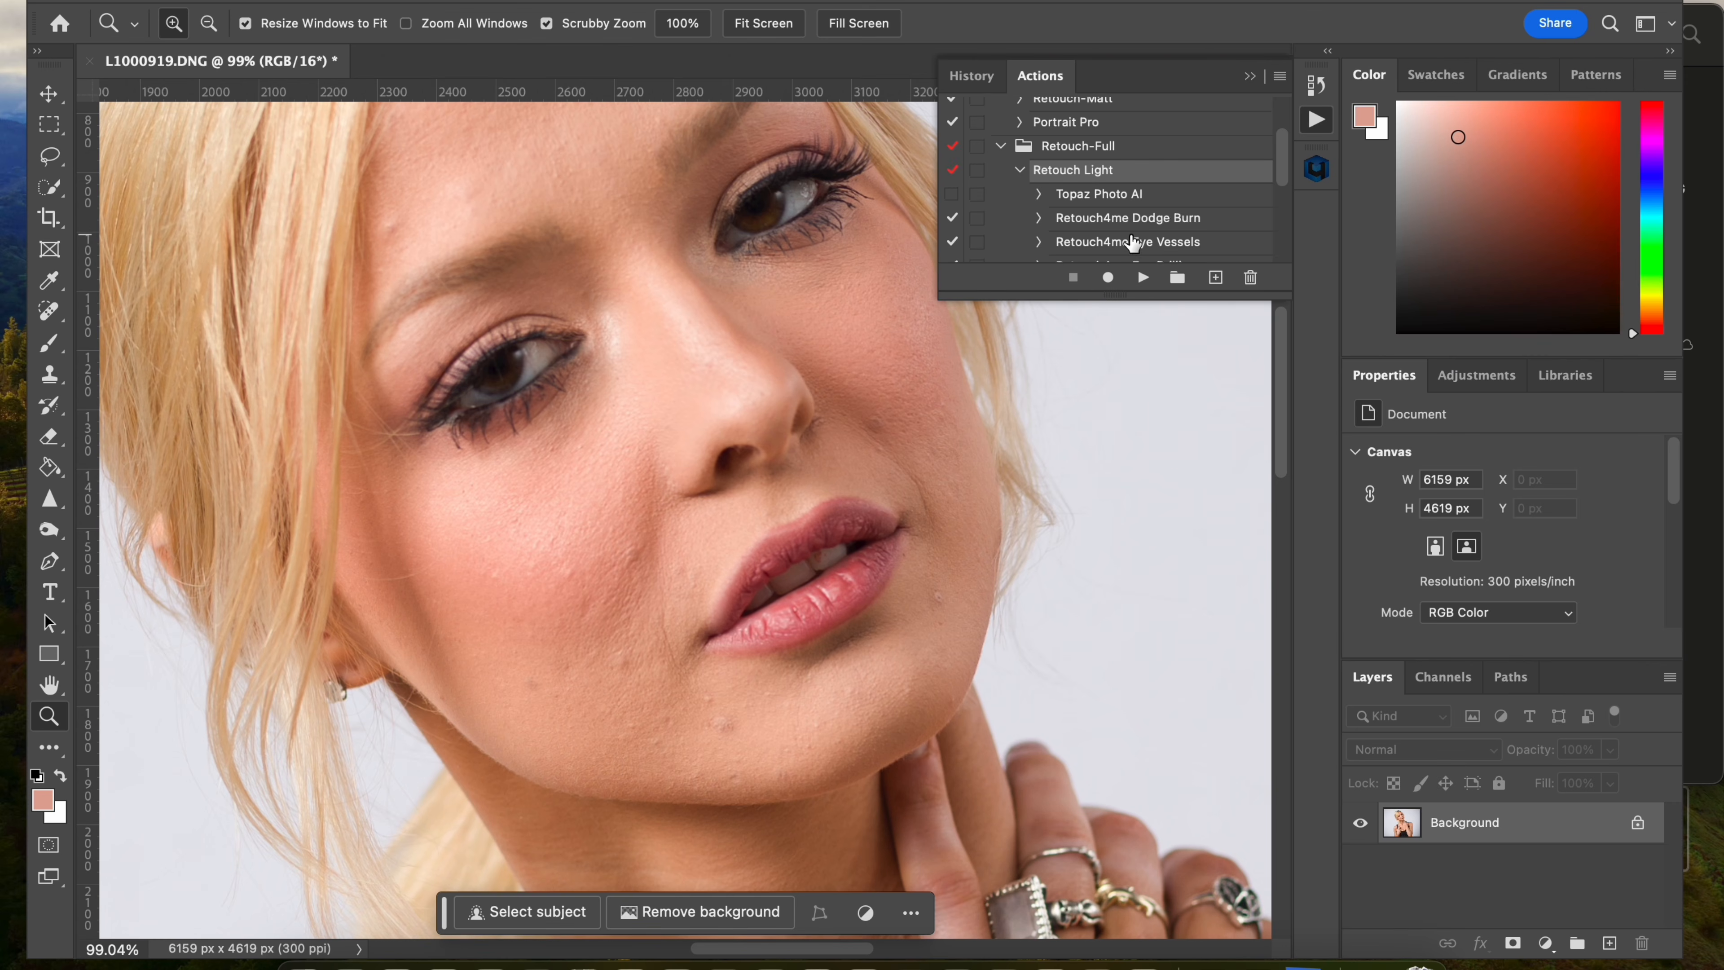
scroll(1130, 238, "down", 1)
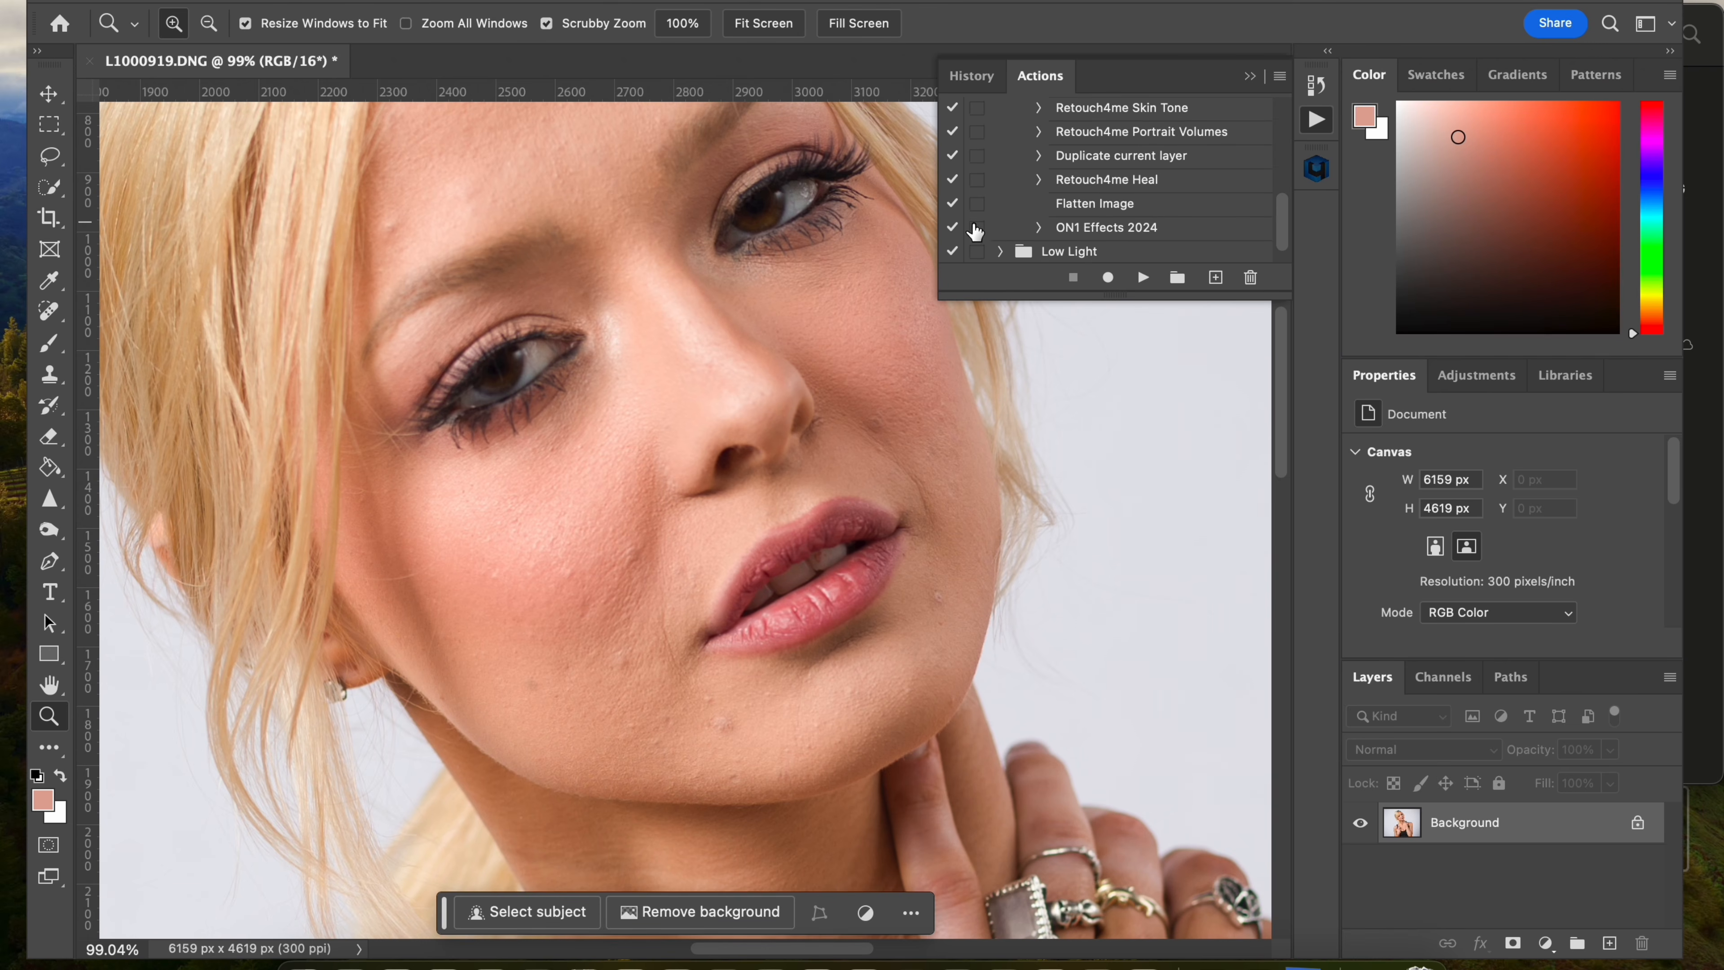
left_click(952, 230)
left_click(953, 204)
left_click(1141, 280)
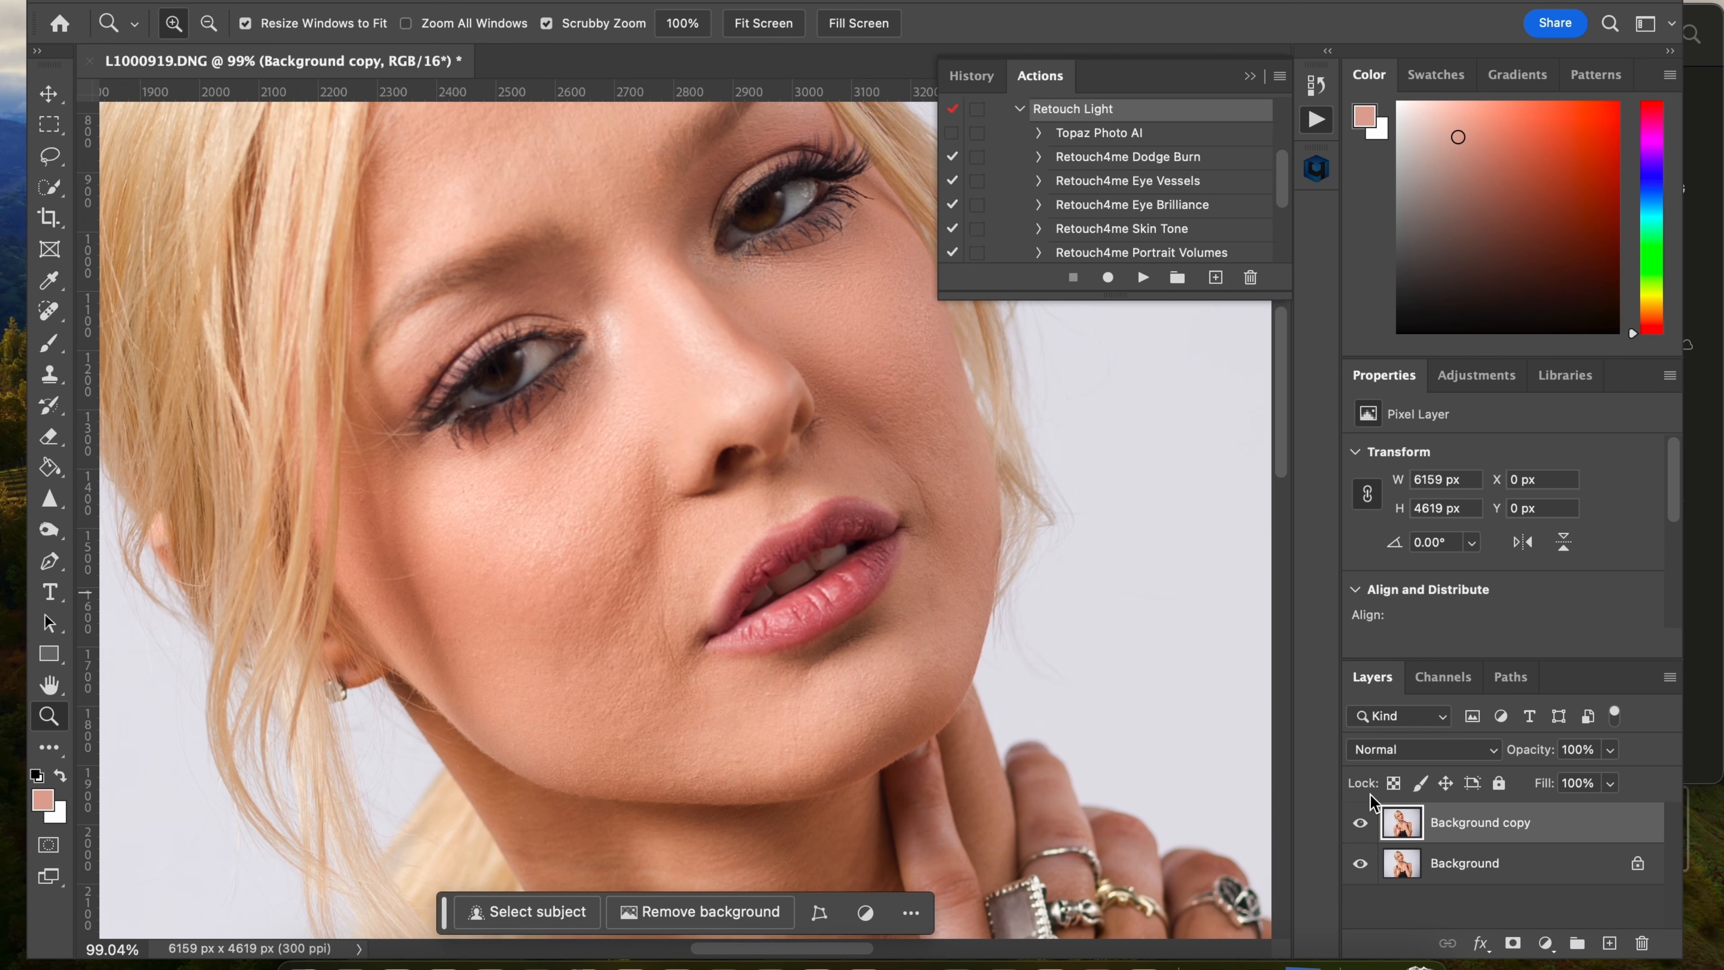
- Compare the retouched Background copy layer with the original and examine the facial skin texture up close
left_click(1359, 826)
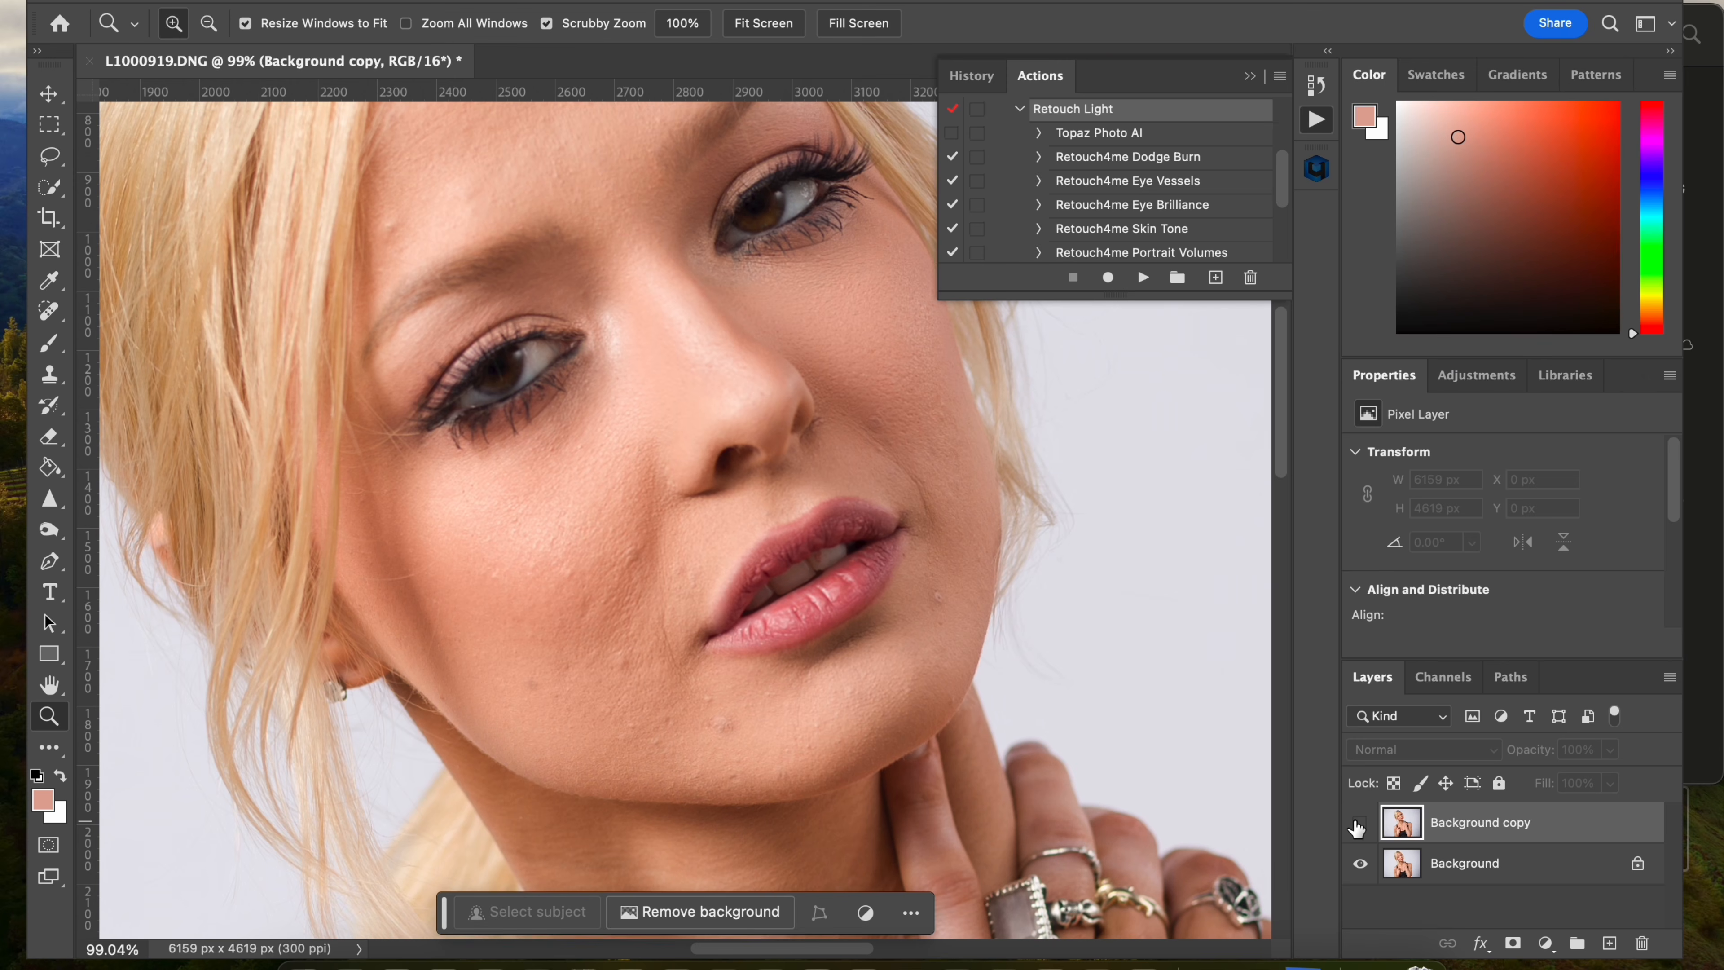
left_click(1359, 824)
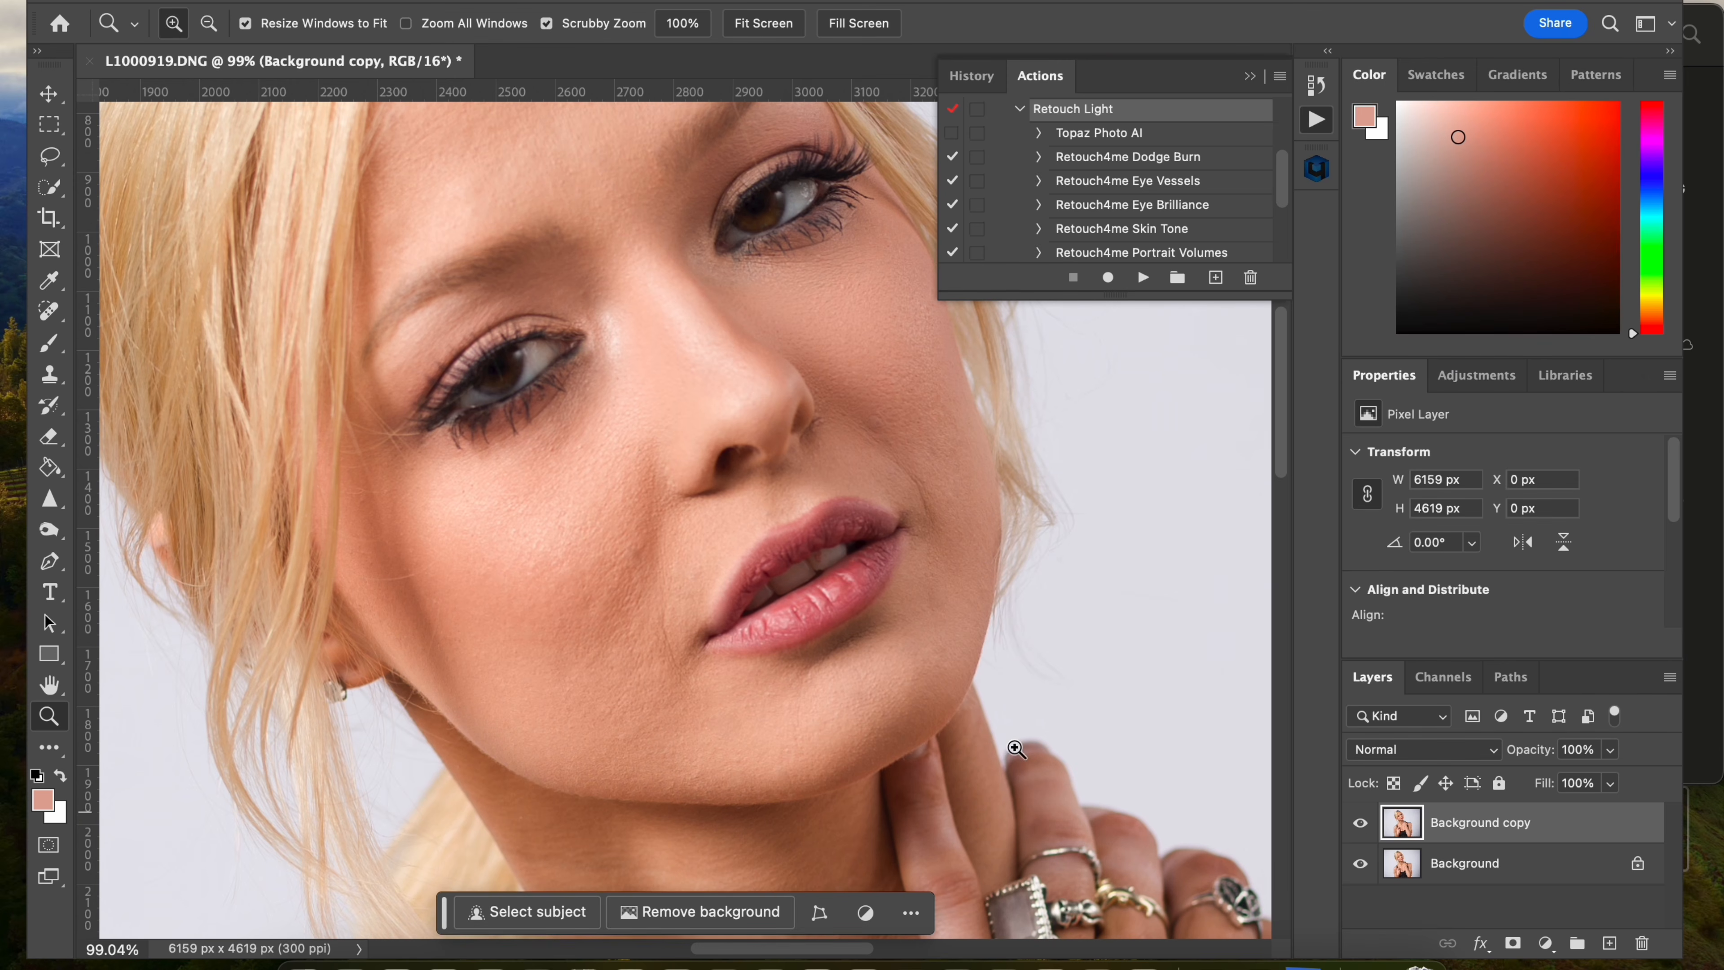
left_click_drag(704, 439, 754, 449)
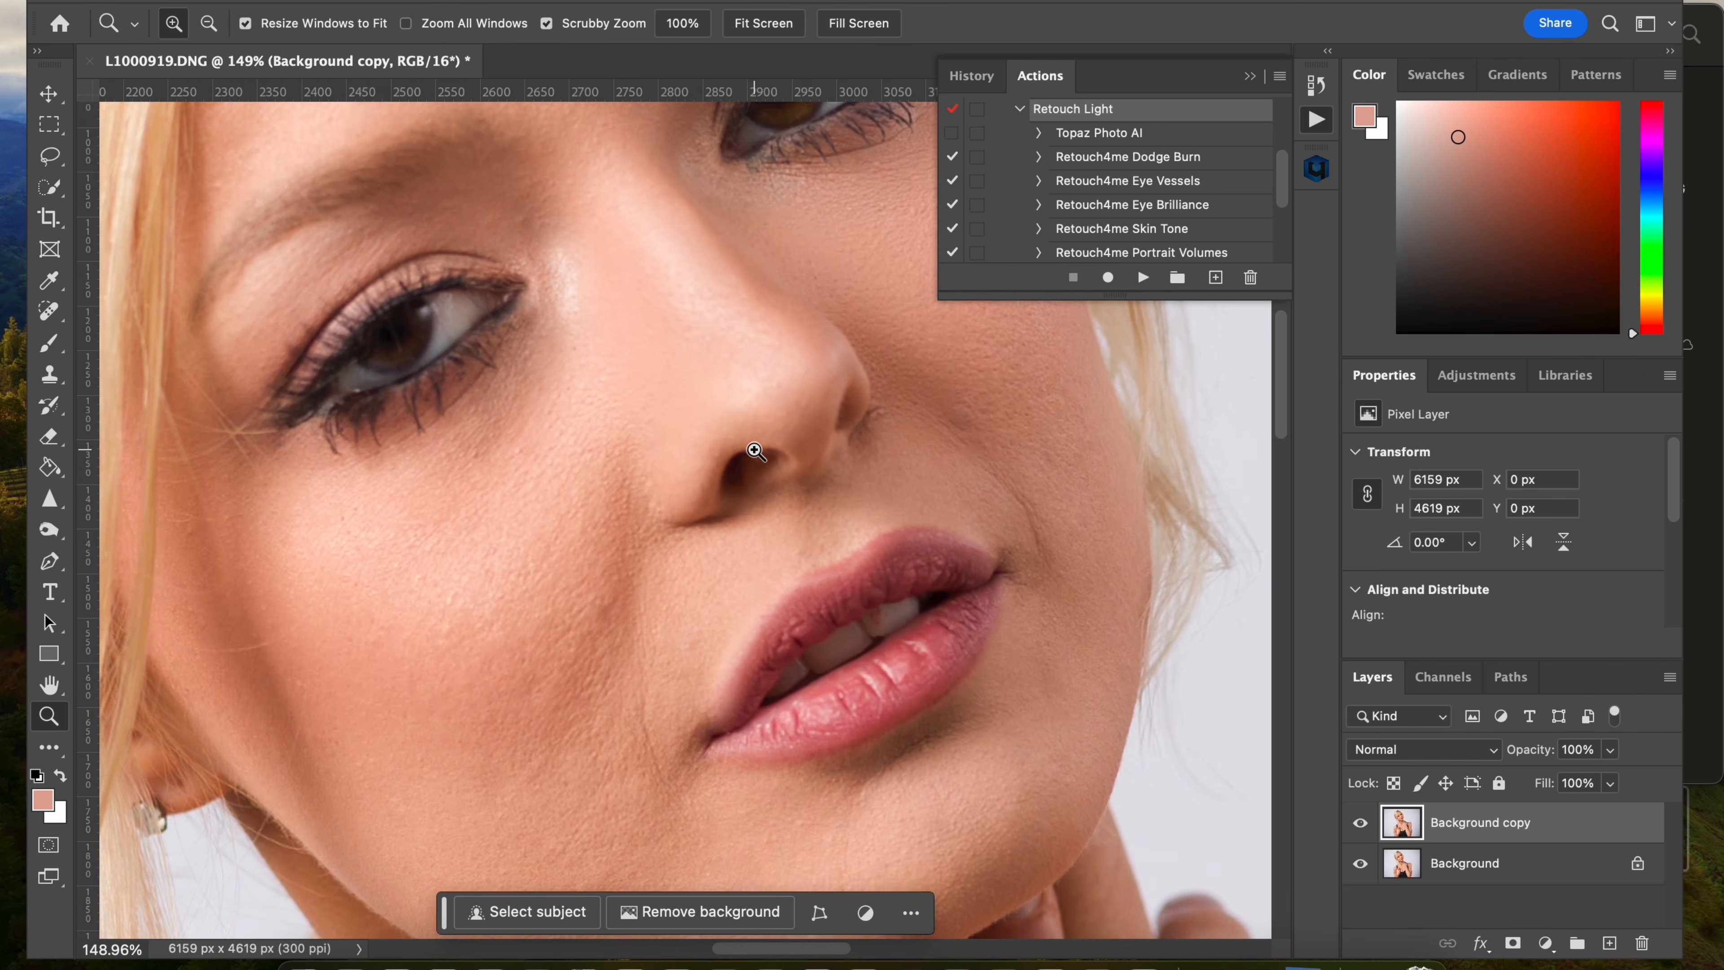
scroll(754, 449, "up", 5)
scroll(755, 450, "down", 10)
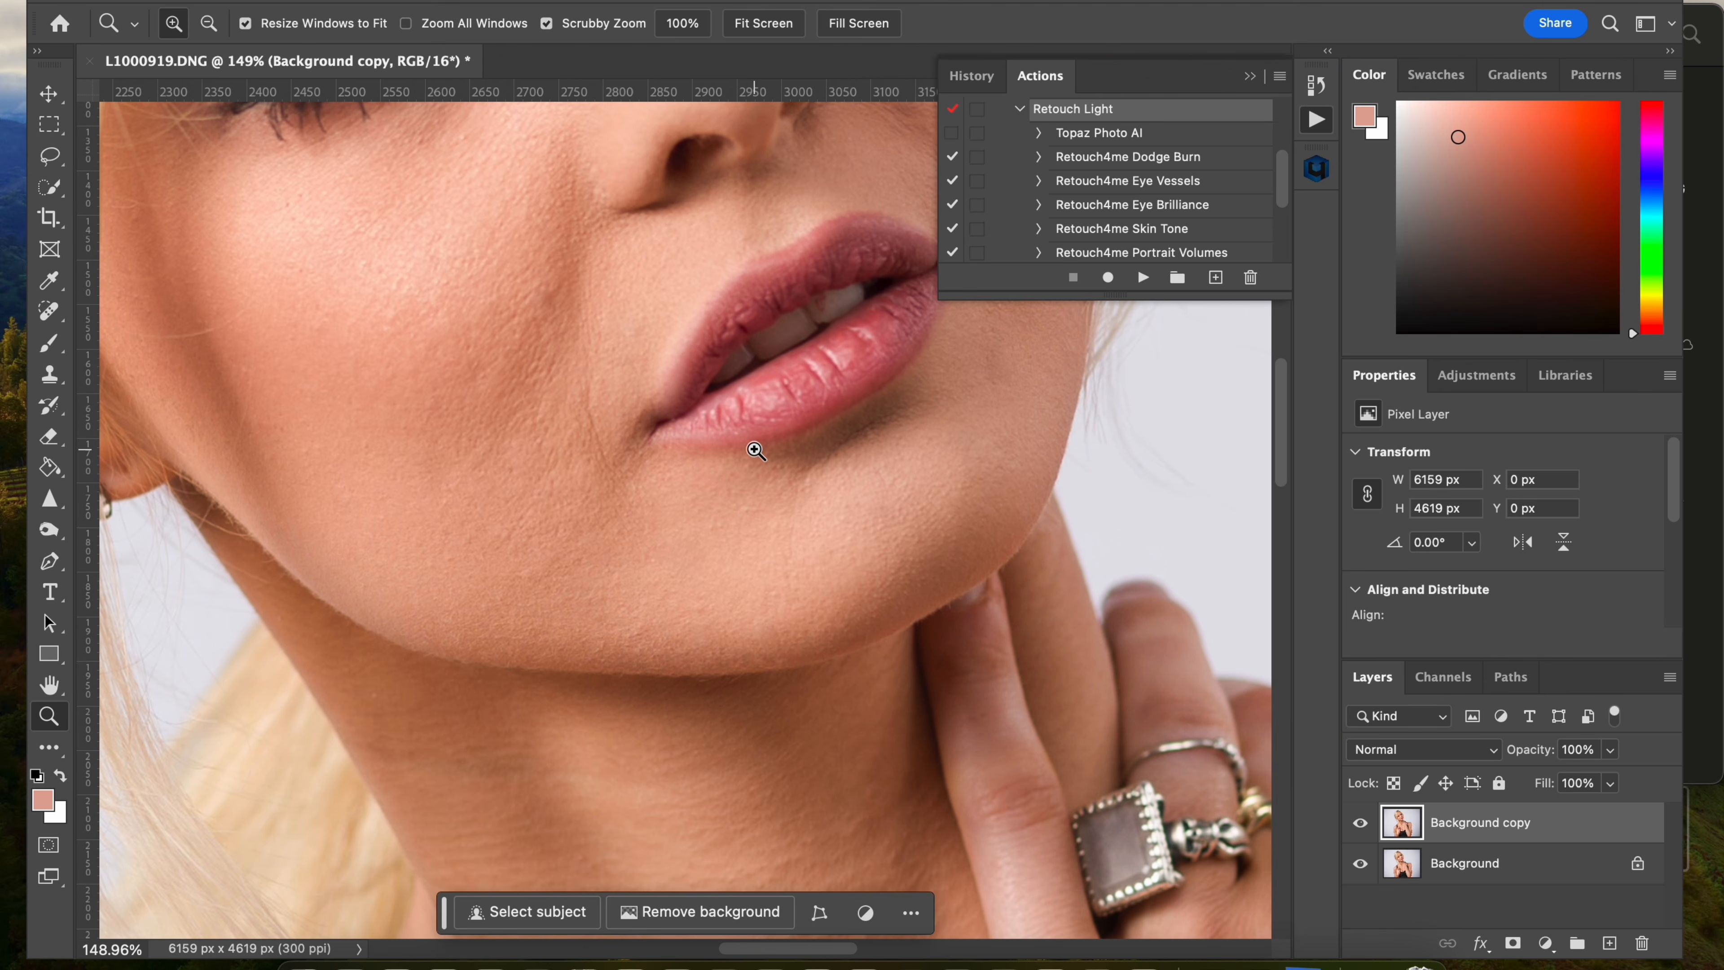
left_click_drag(756, 450, 610, 465)
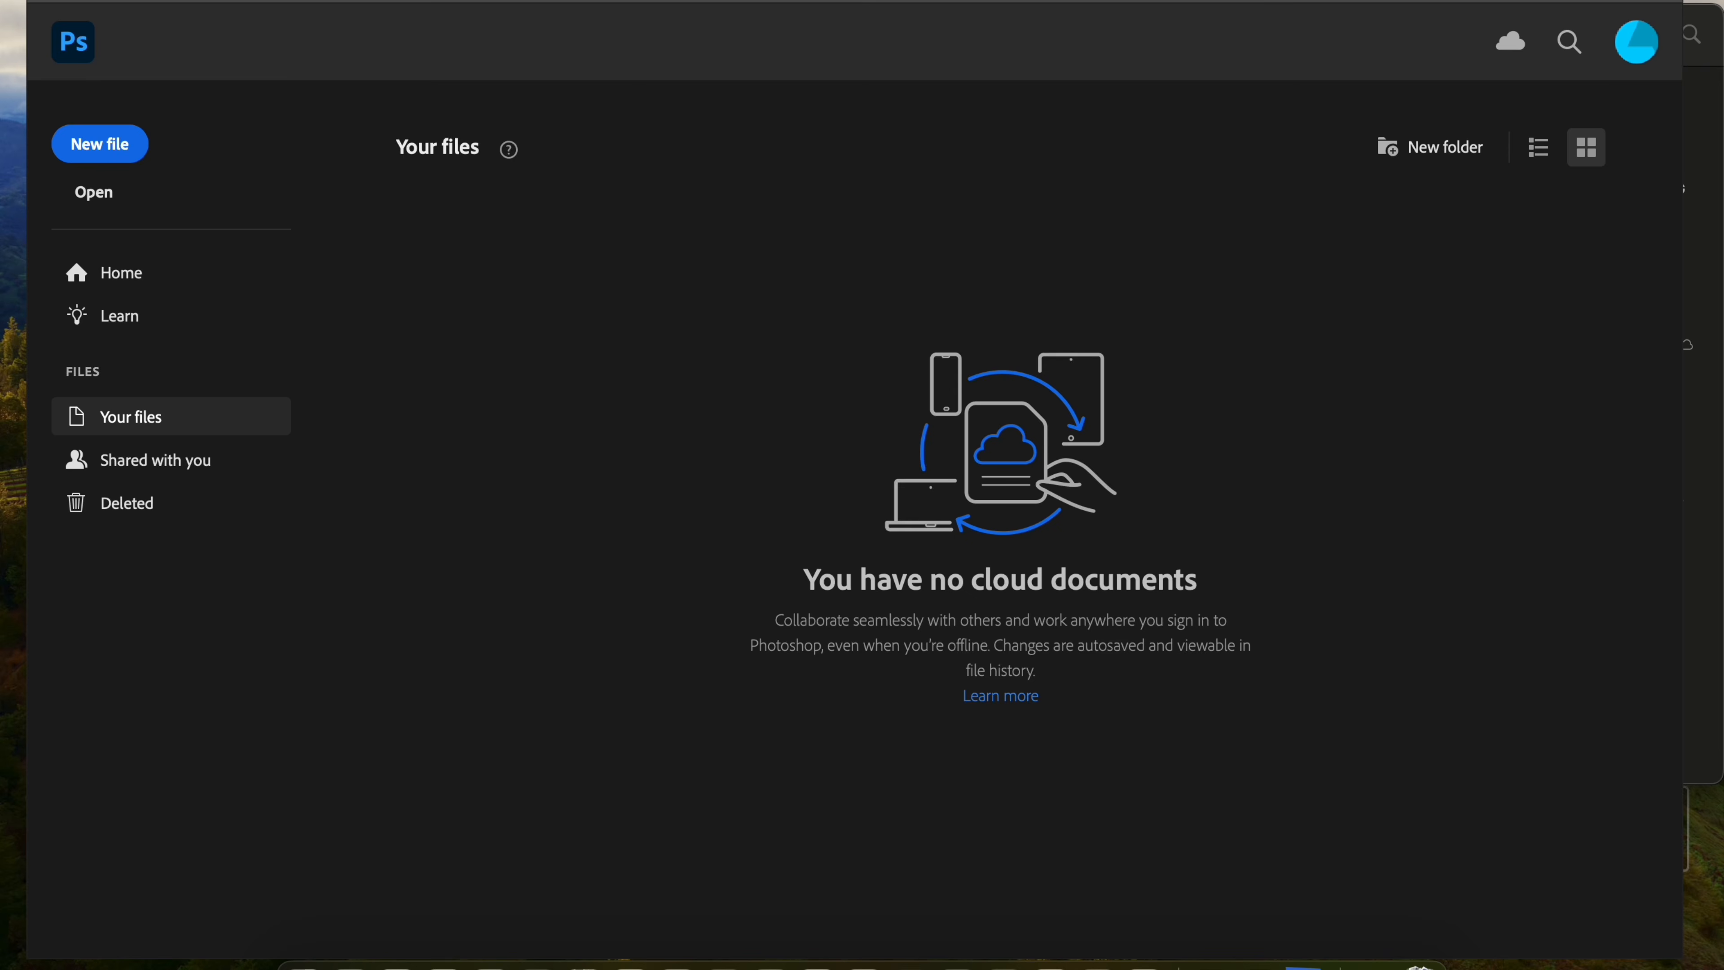
- Run Image Processor on the Processing folder with the Retouch Light action from Retouch-Full, saving PSD files in the same location
left_click(275, 1)
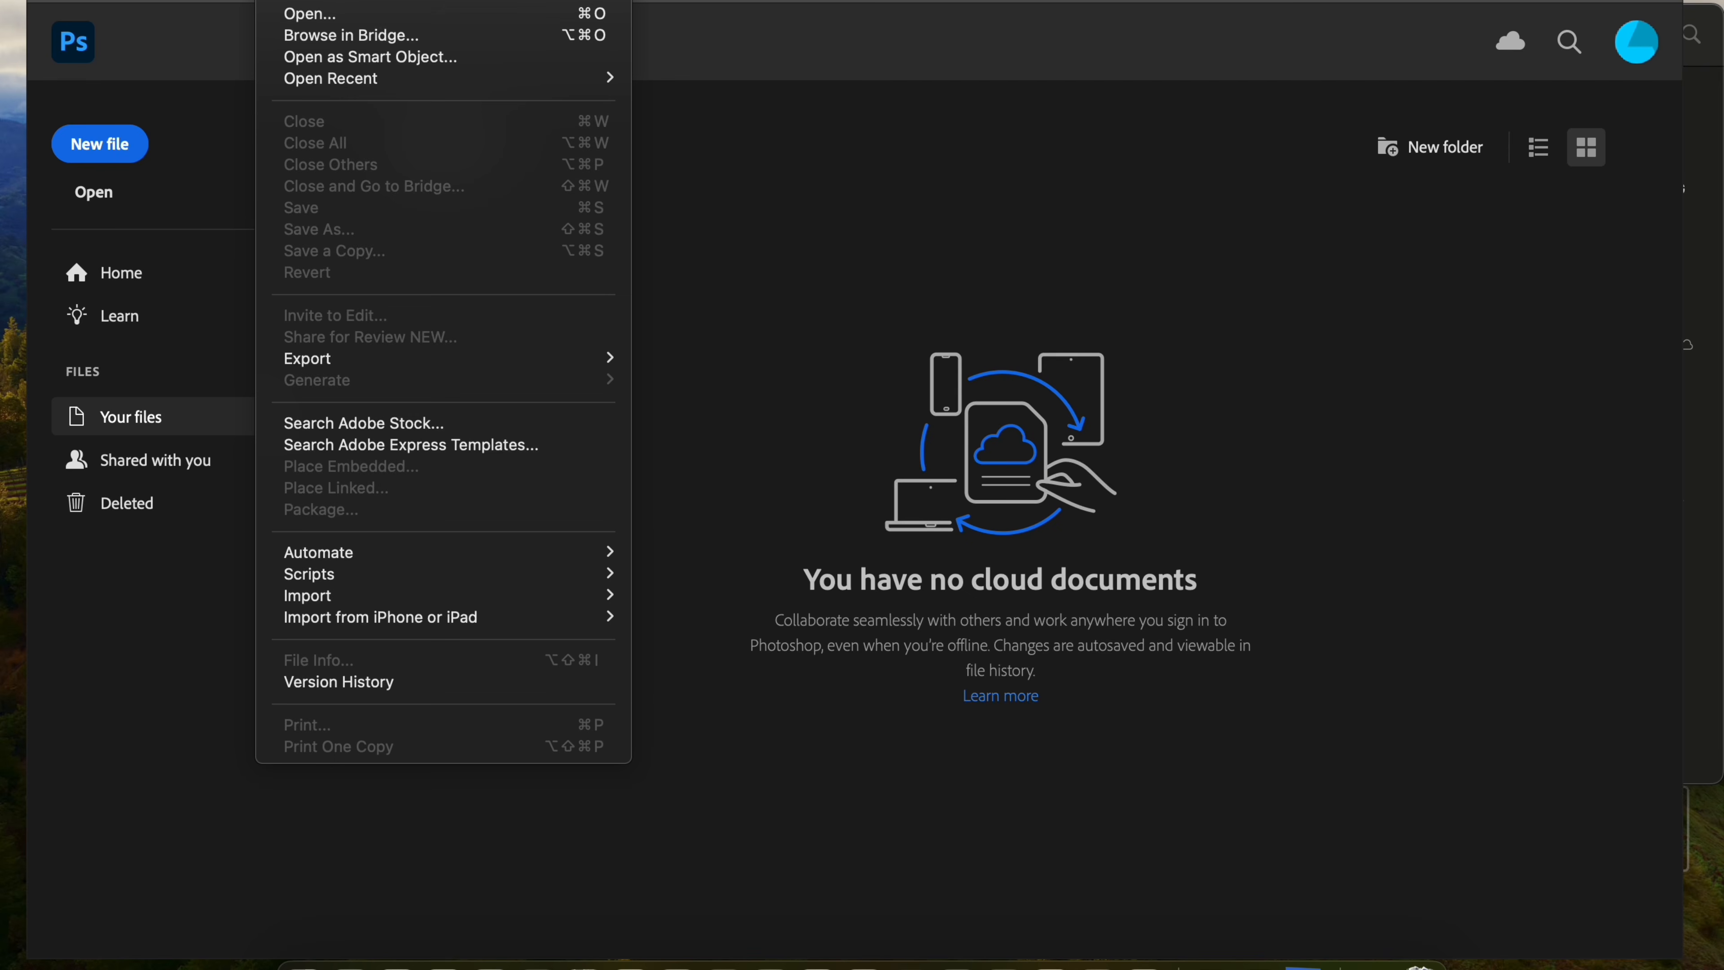
mouse_move(351, 576)
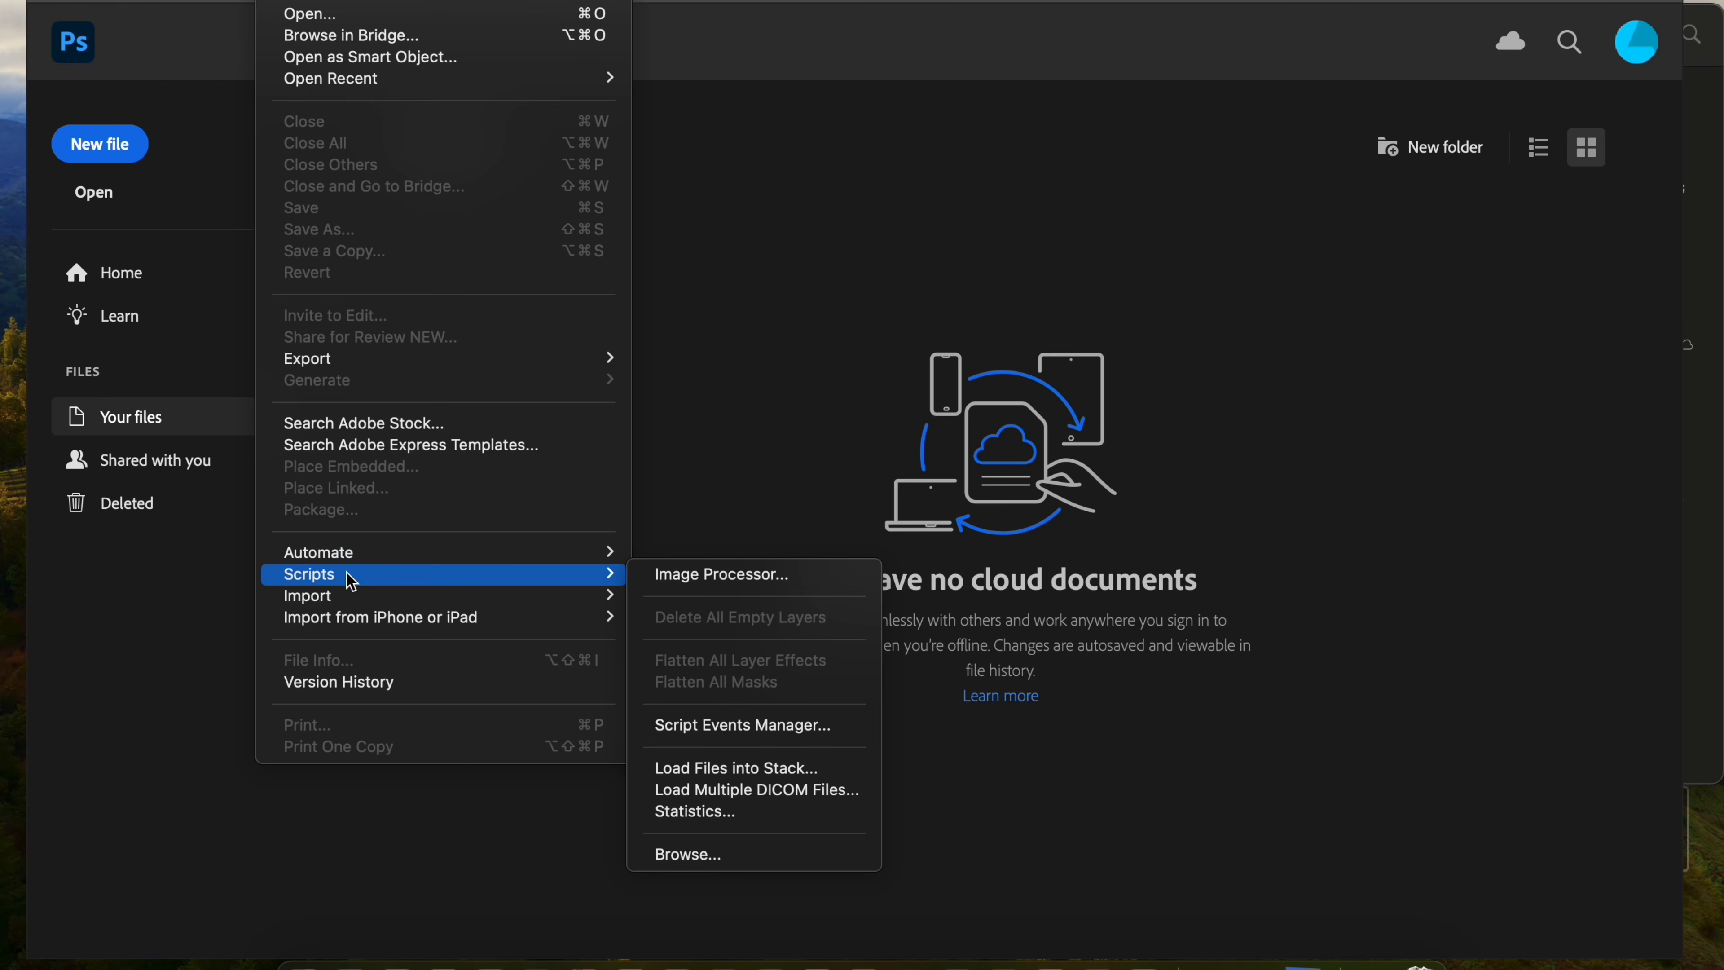
left_click(695, 577)
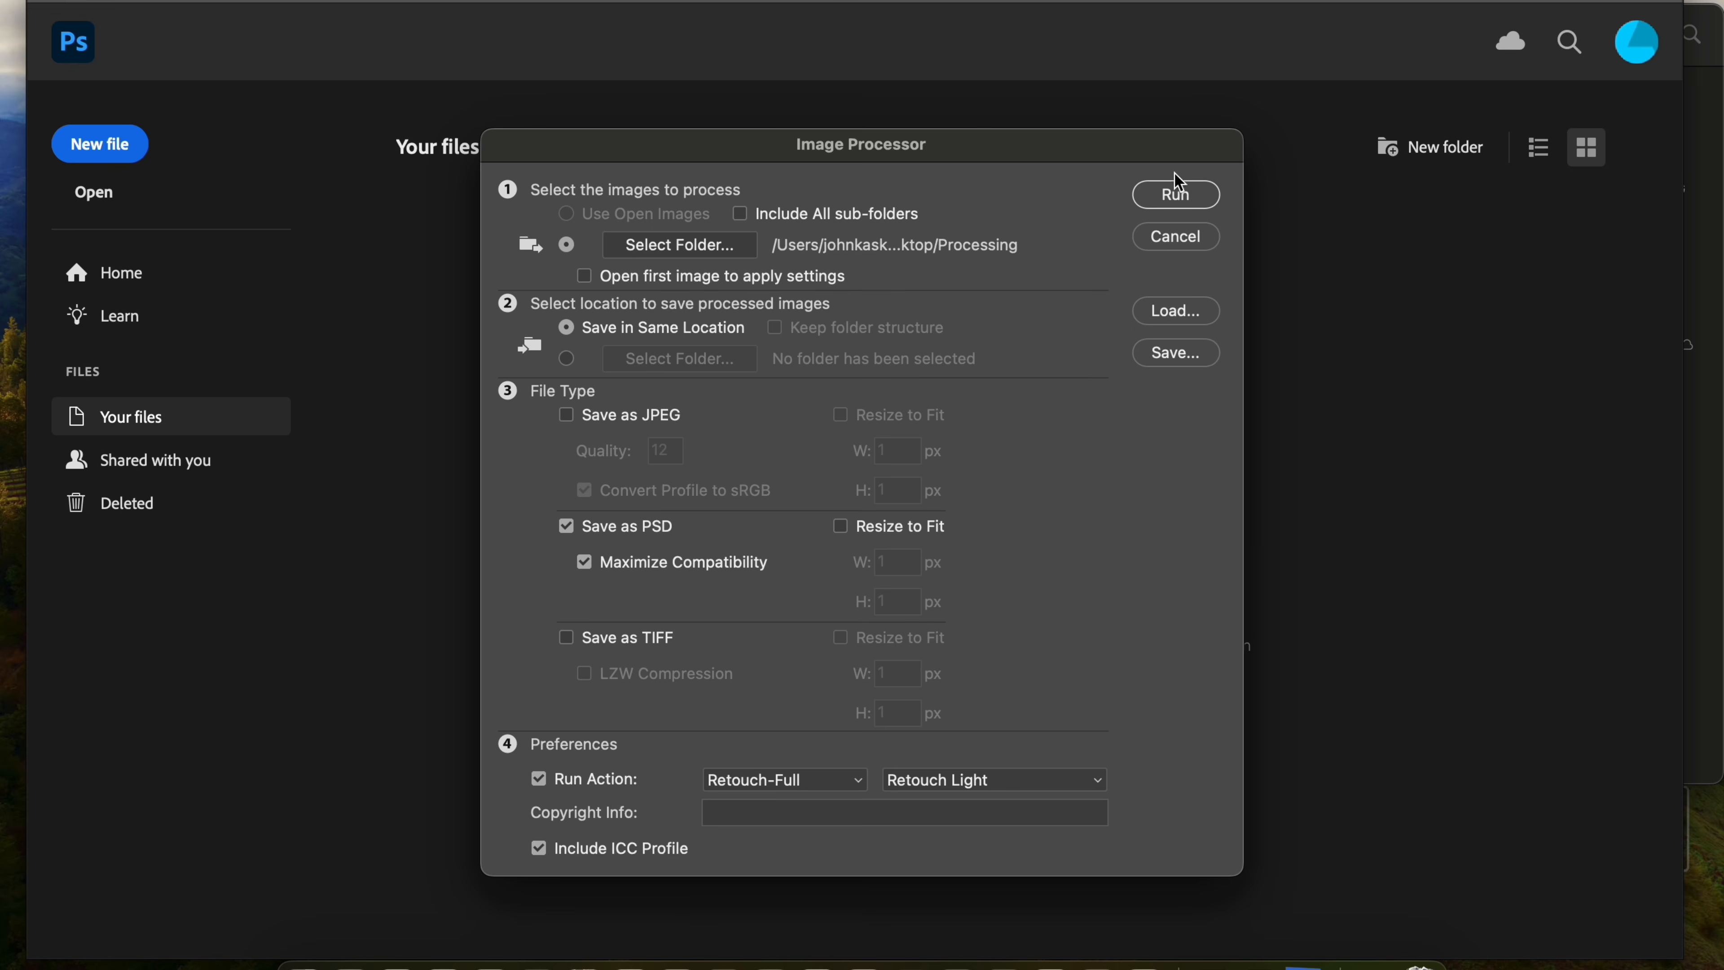
left_click(1181, 195)
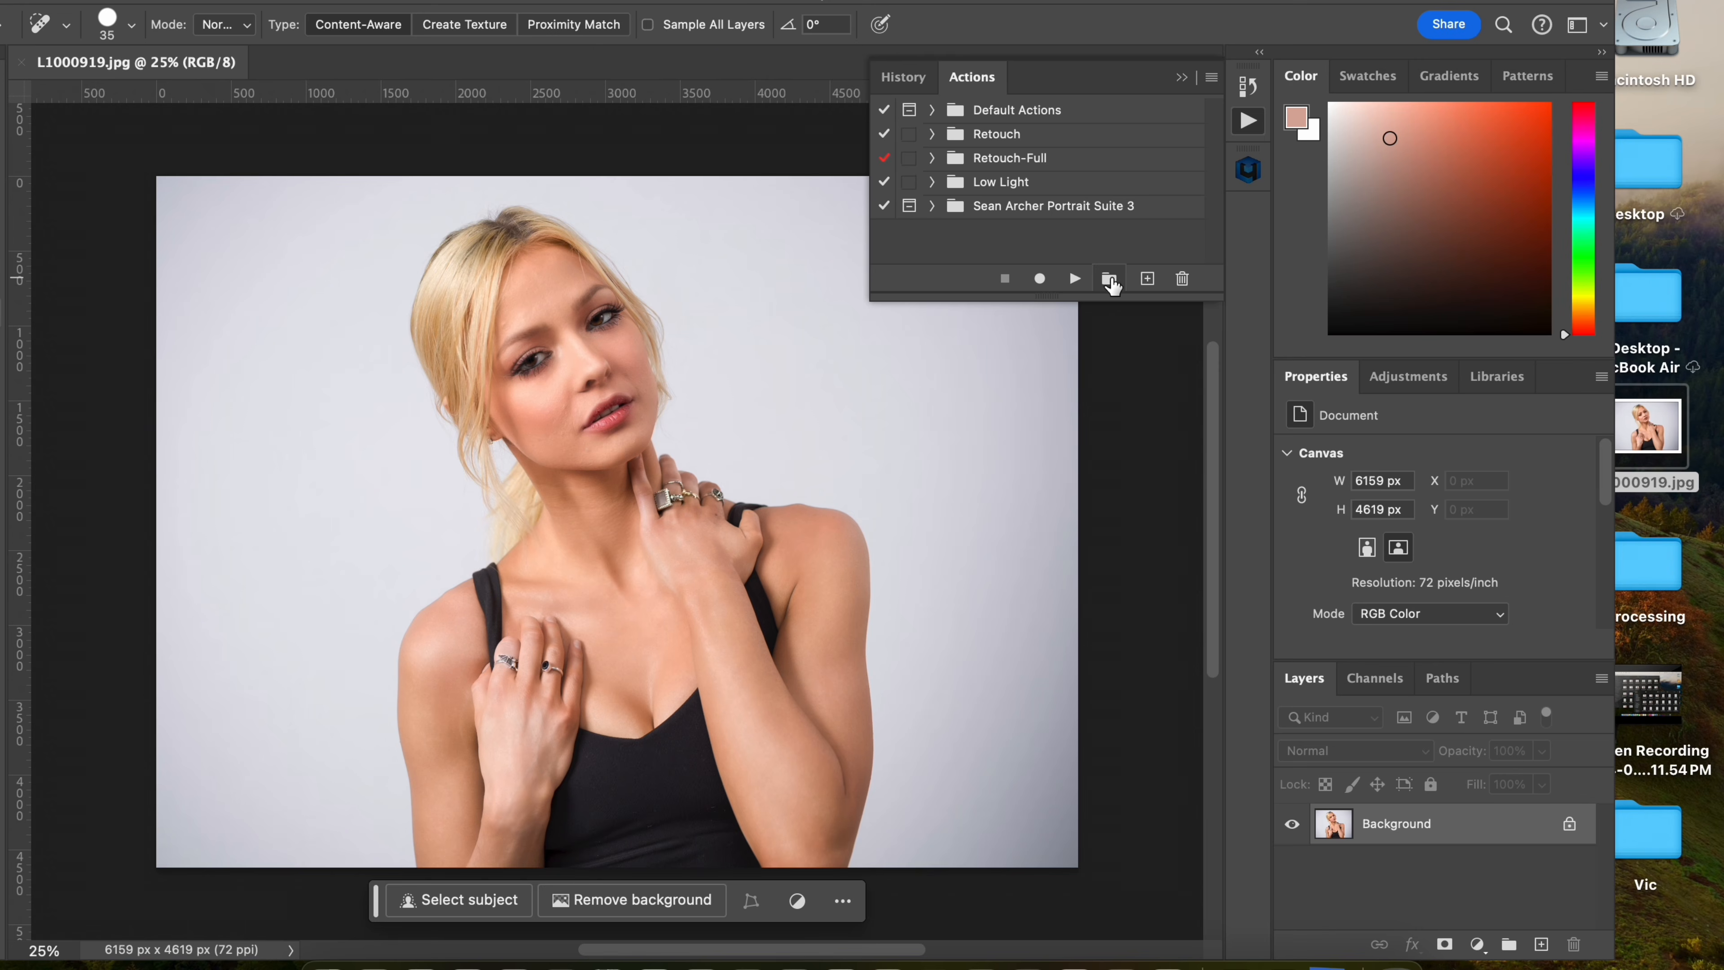
- Create an action set named TestAction and start recording a new action named Sample in it
left_click(1110, 279)
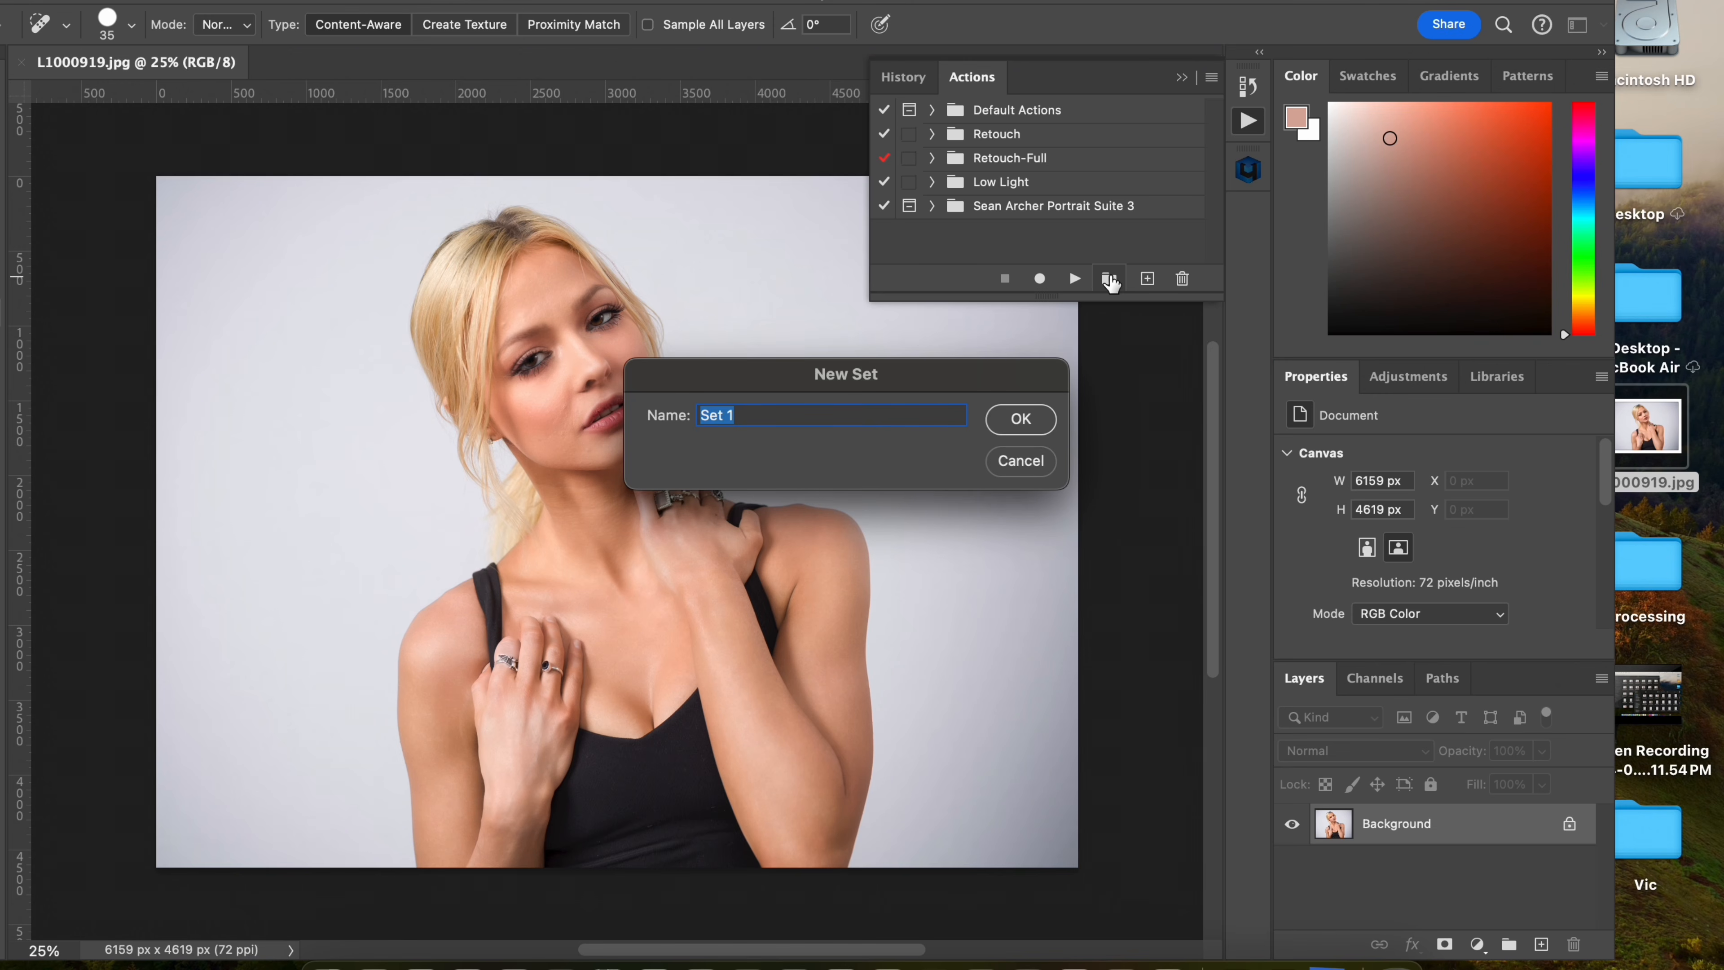
type("TestAction")
left_click(1027, 423)
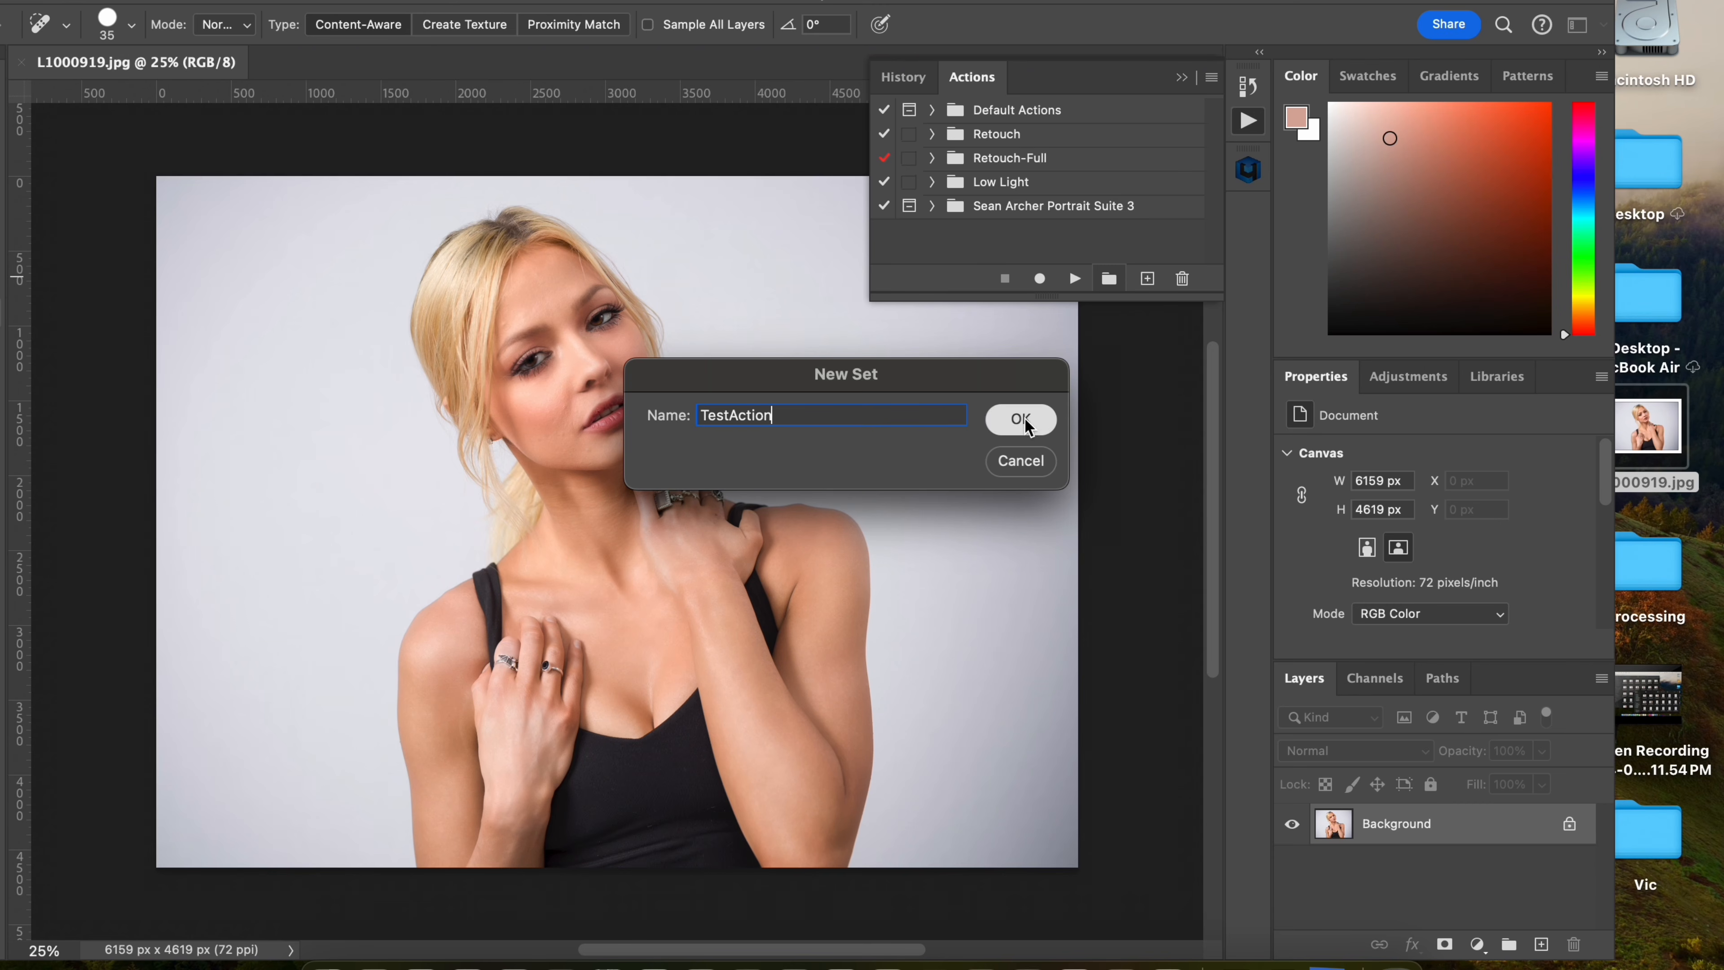
left_click(1147, 279)
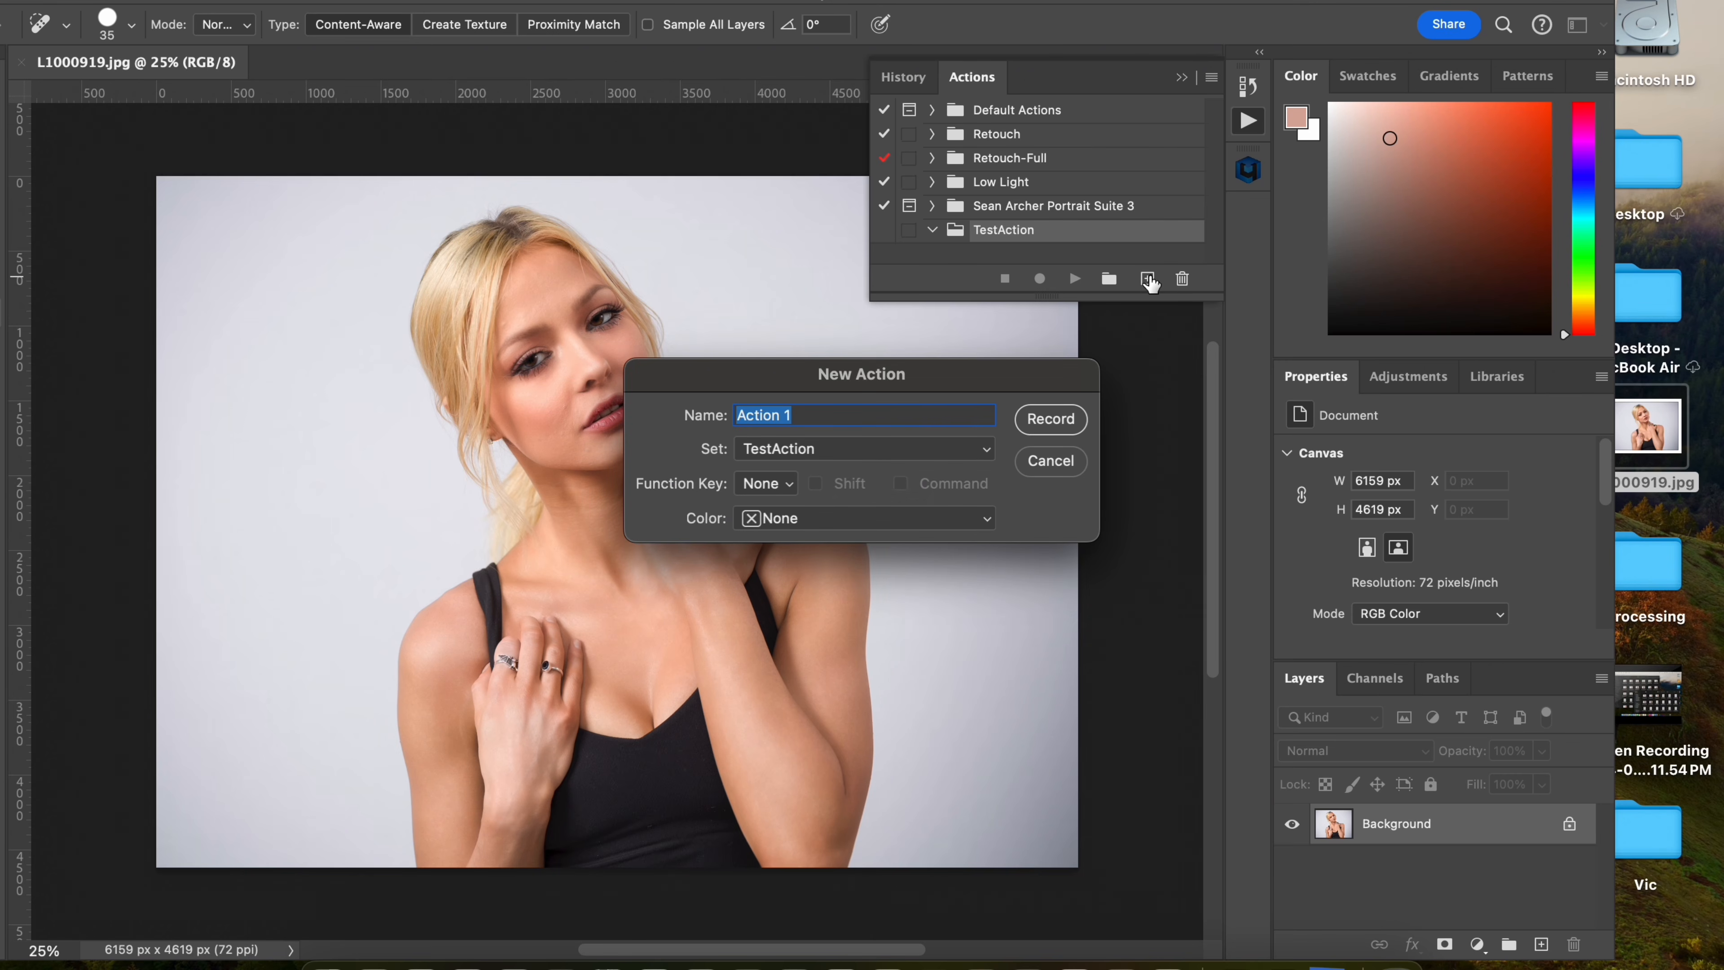
type("Sample")
left_click(1050, 421)
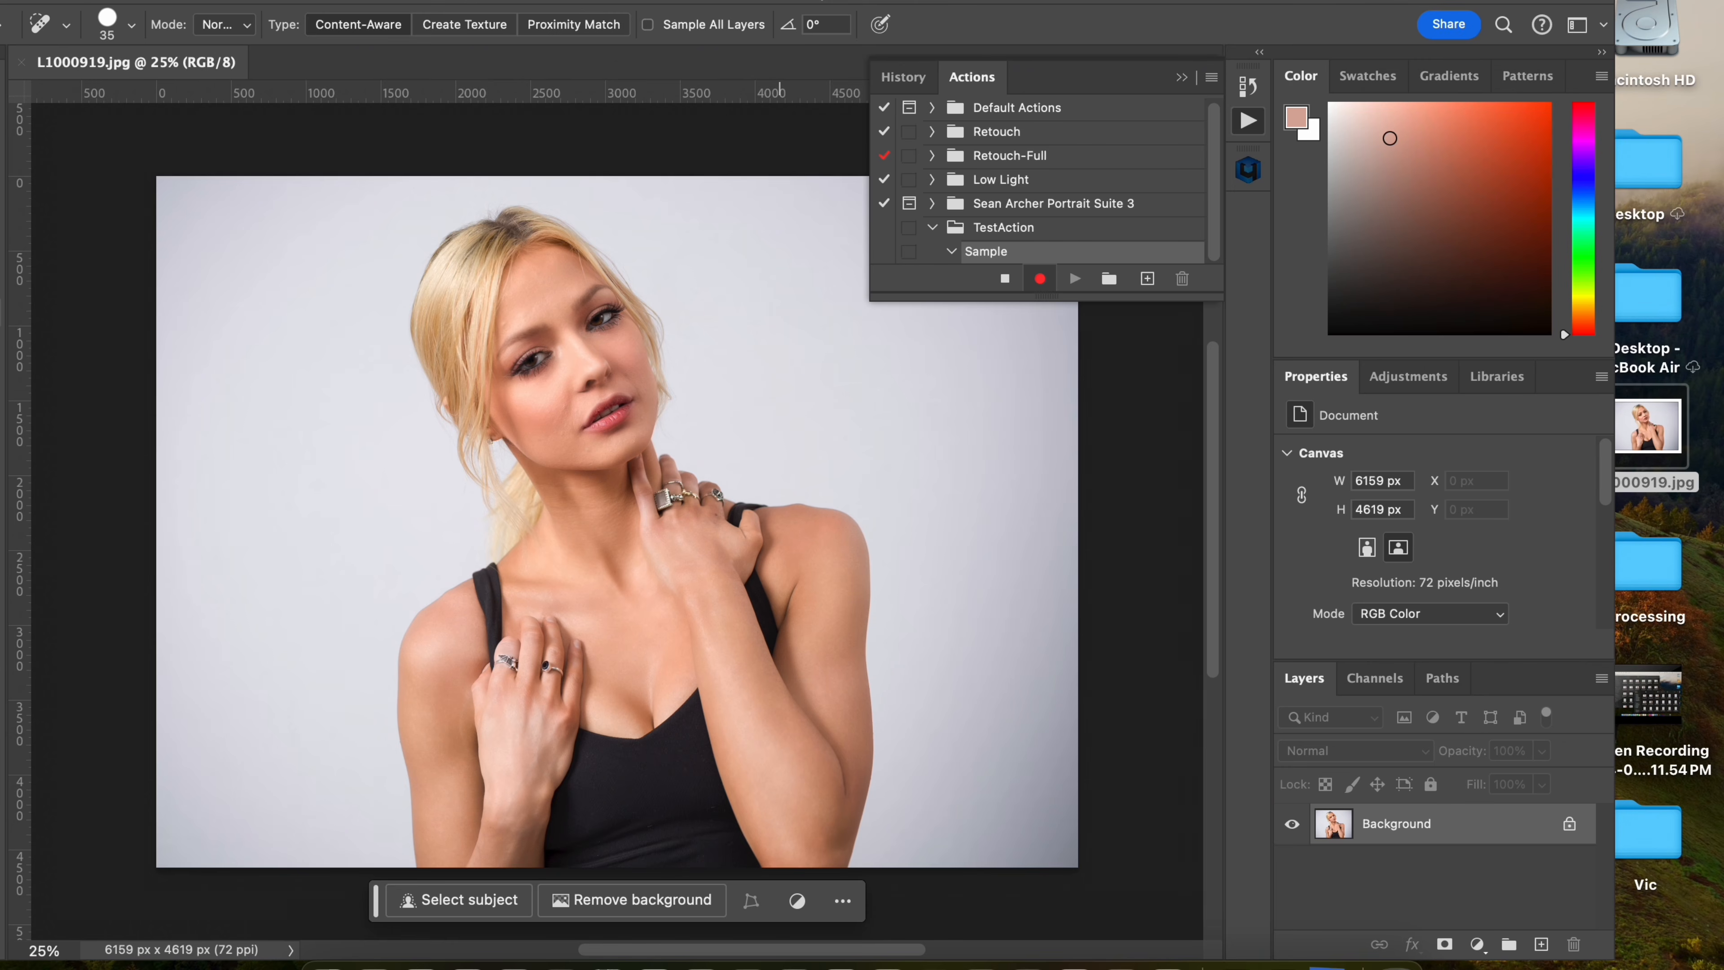
- Record the Retouch4me Dodge Burn filter into the Sample action, applying it to the portrait with a blend of about 120
left_click(645, 1)
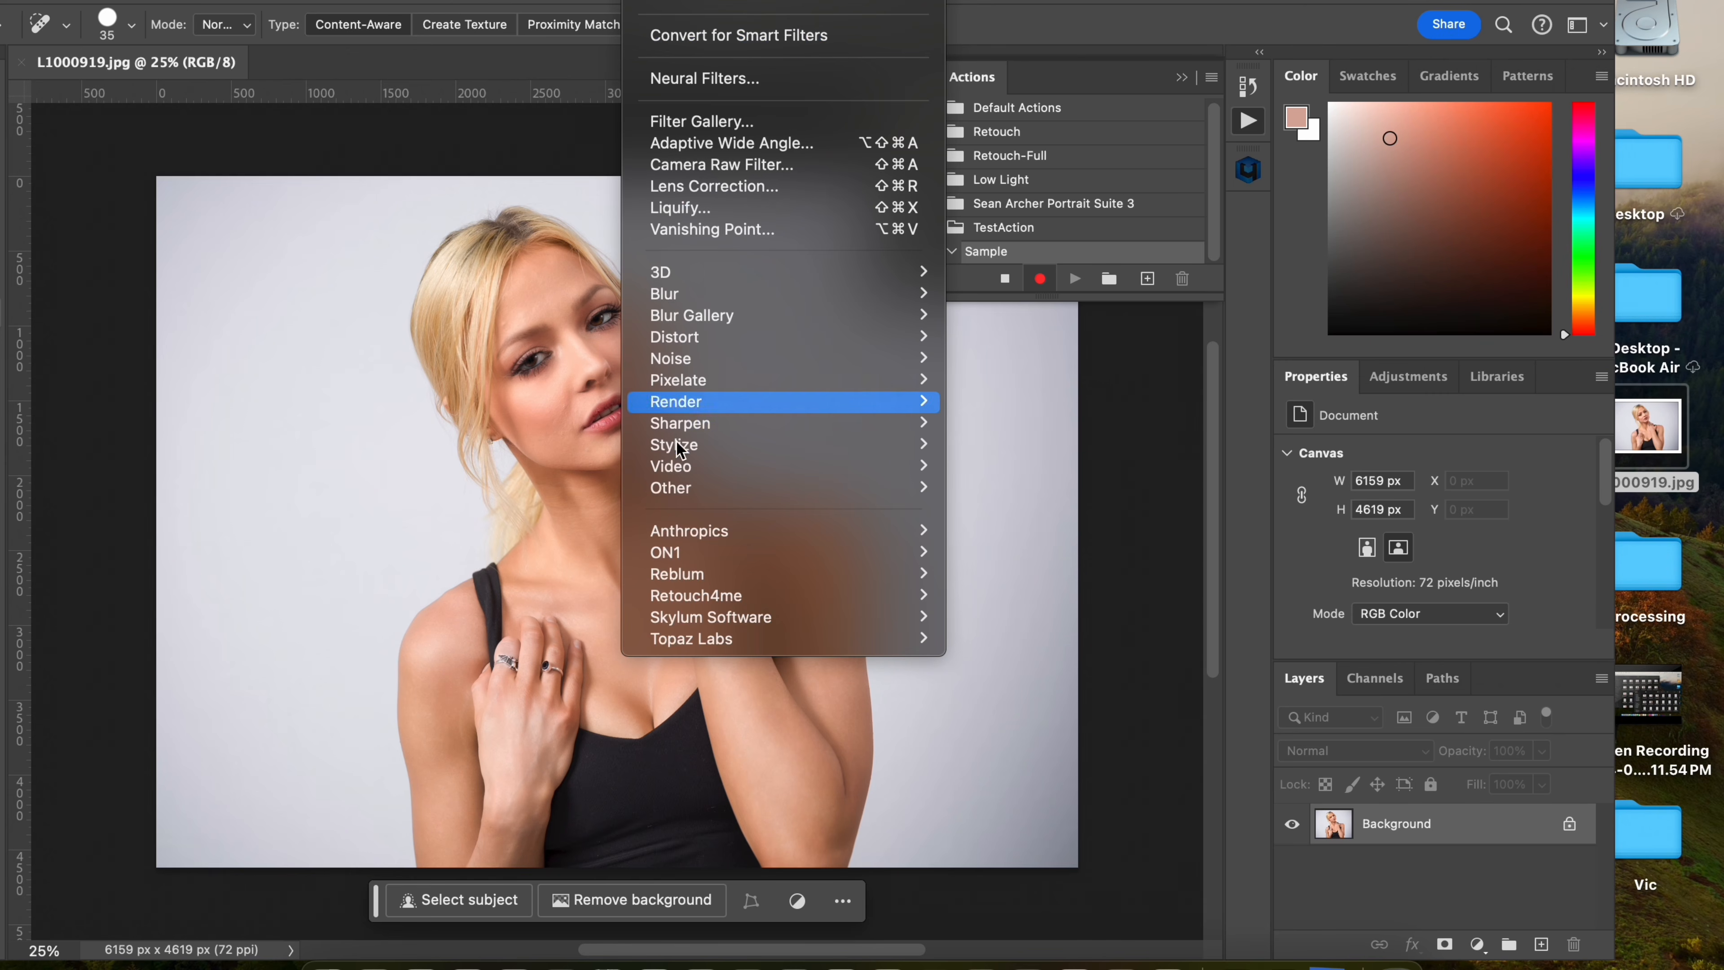
mouse_move(714, 582)
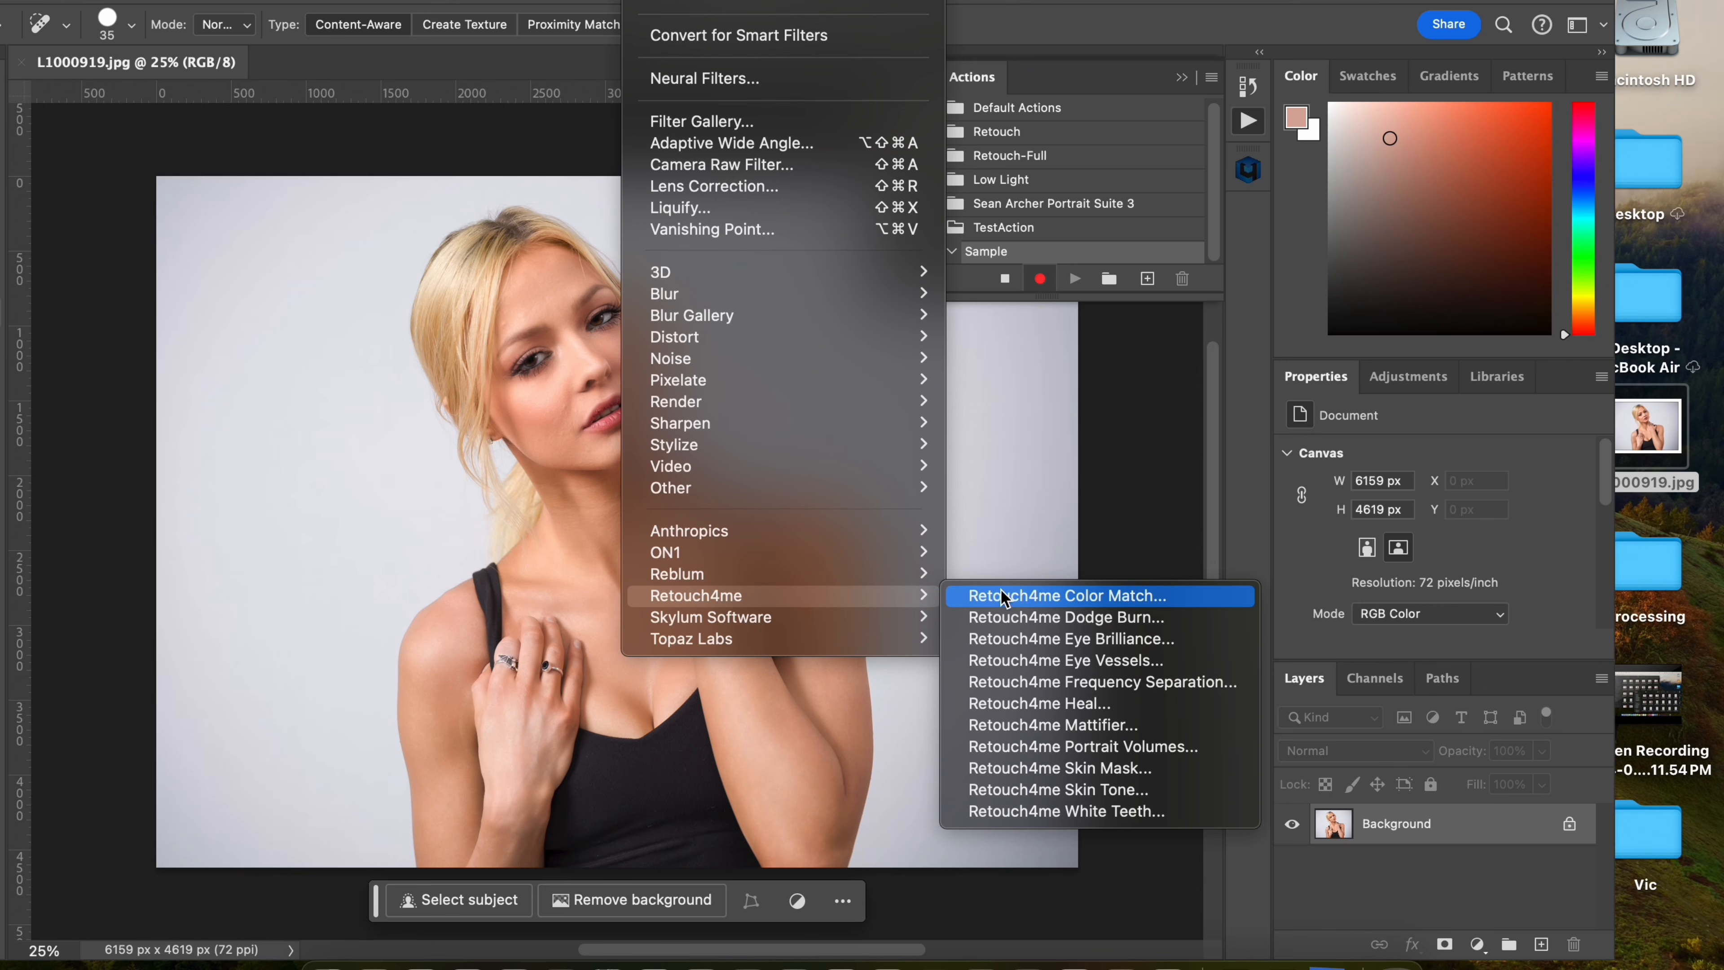
left_click(1021, 617)
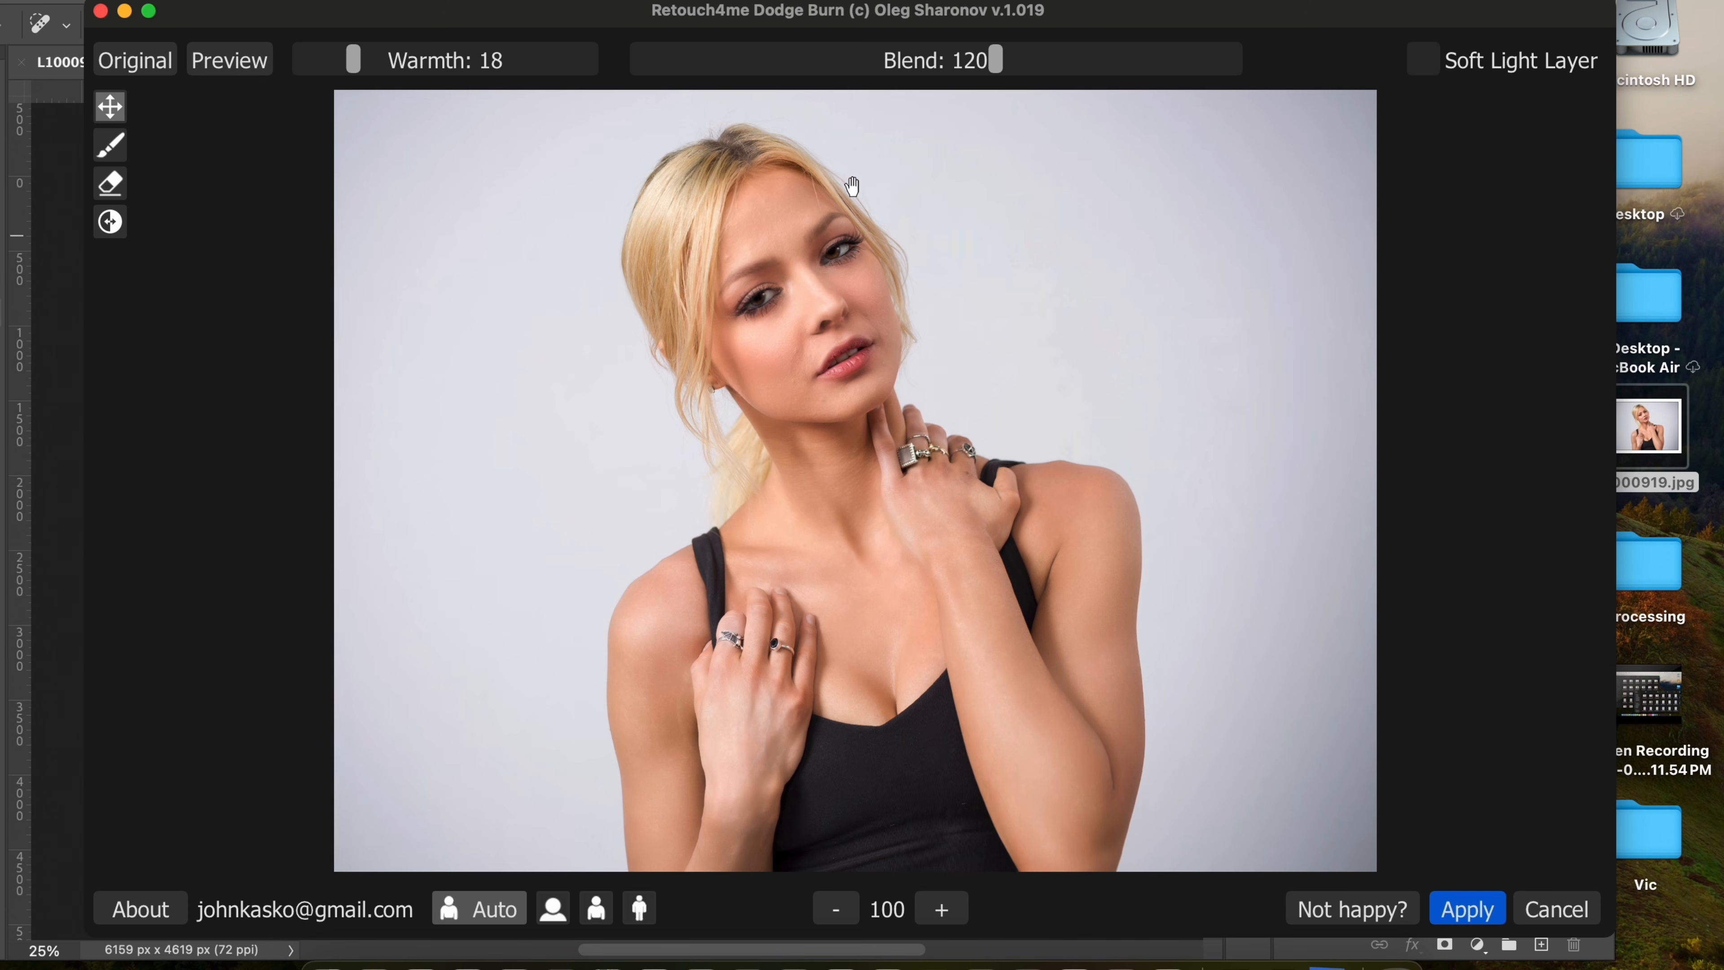
left_click_drag(996, 54, 992, 54)
left_click(1468, 910)
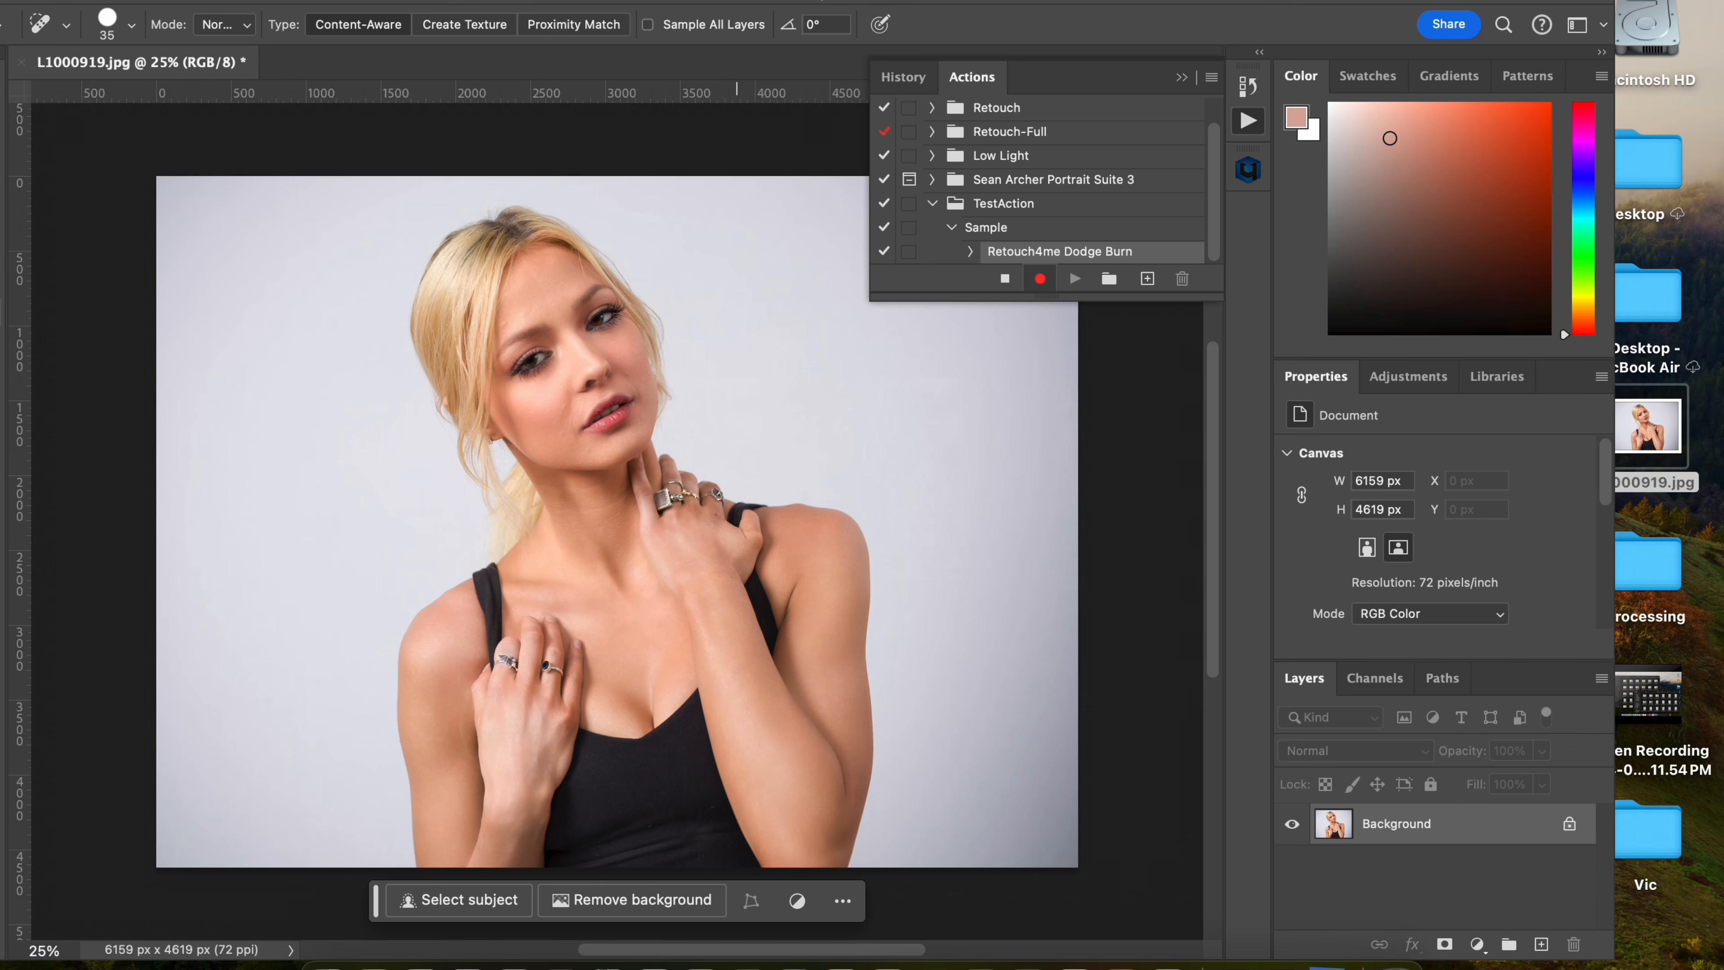
- Add the Retouch4me Skin Tone filter to the Sample action being recorded
left_click(644, 1)
mouse_move(793, 596)
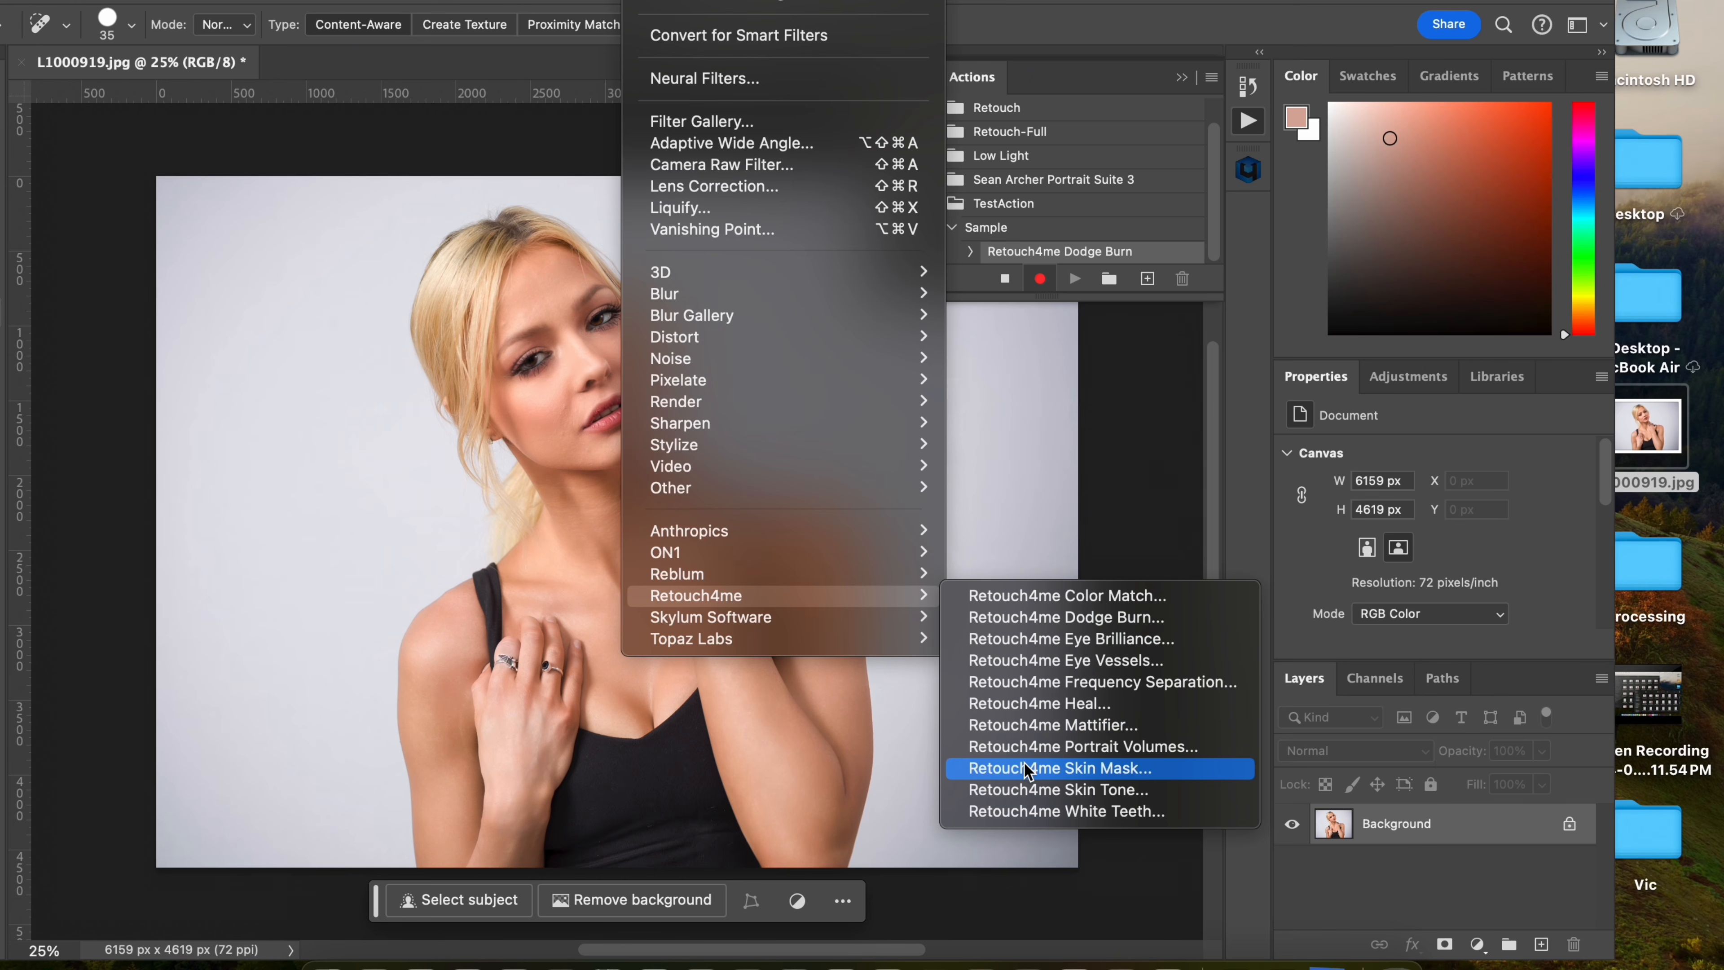
left_click(1030, 789)
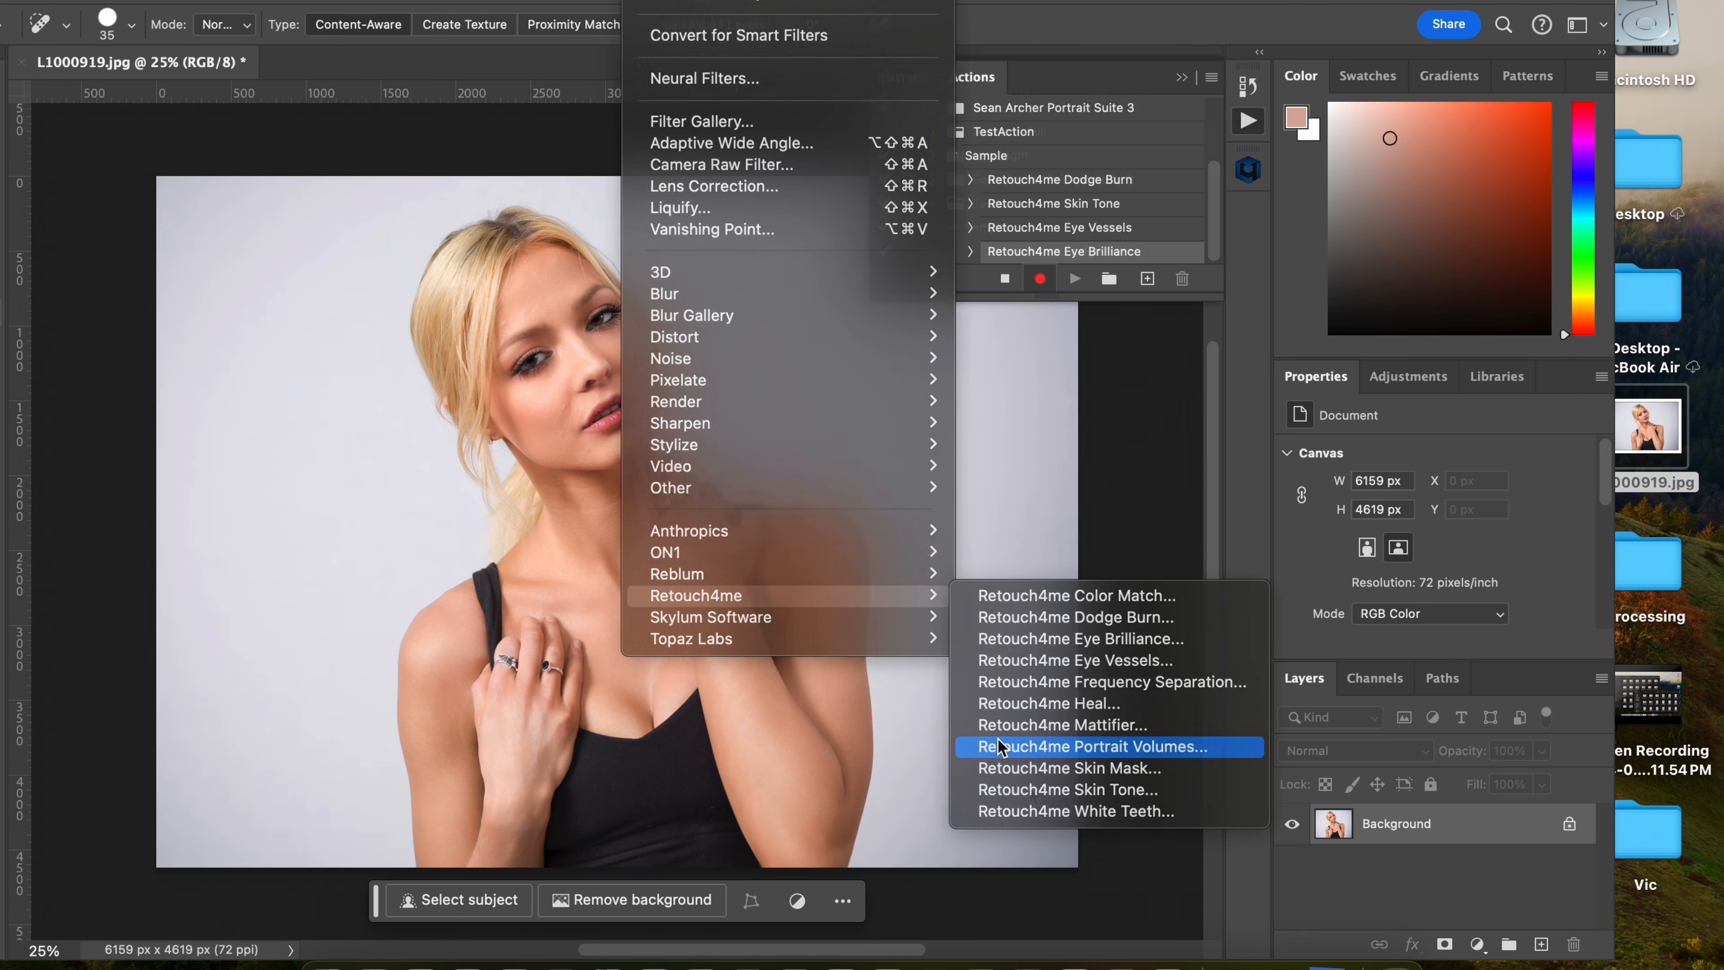
- Record the Retouch4me Portrait Volumes filter into the Sample action, comparing with the original and applying it with a blend of 48
left_click(999, 743)
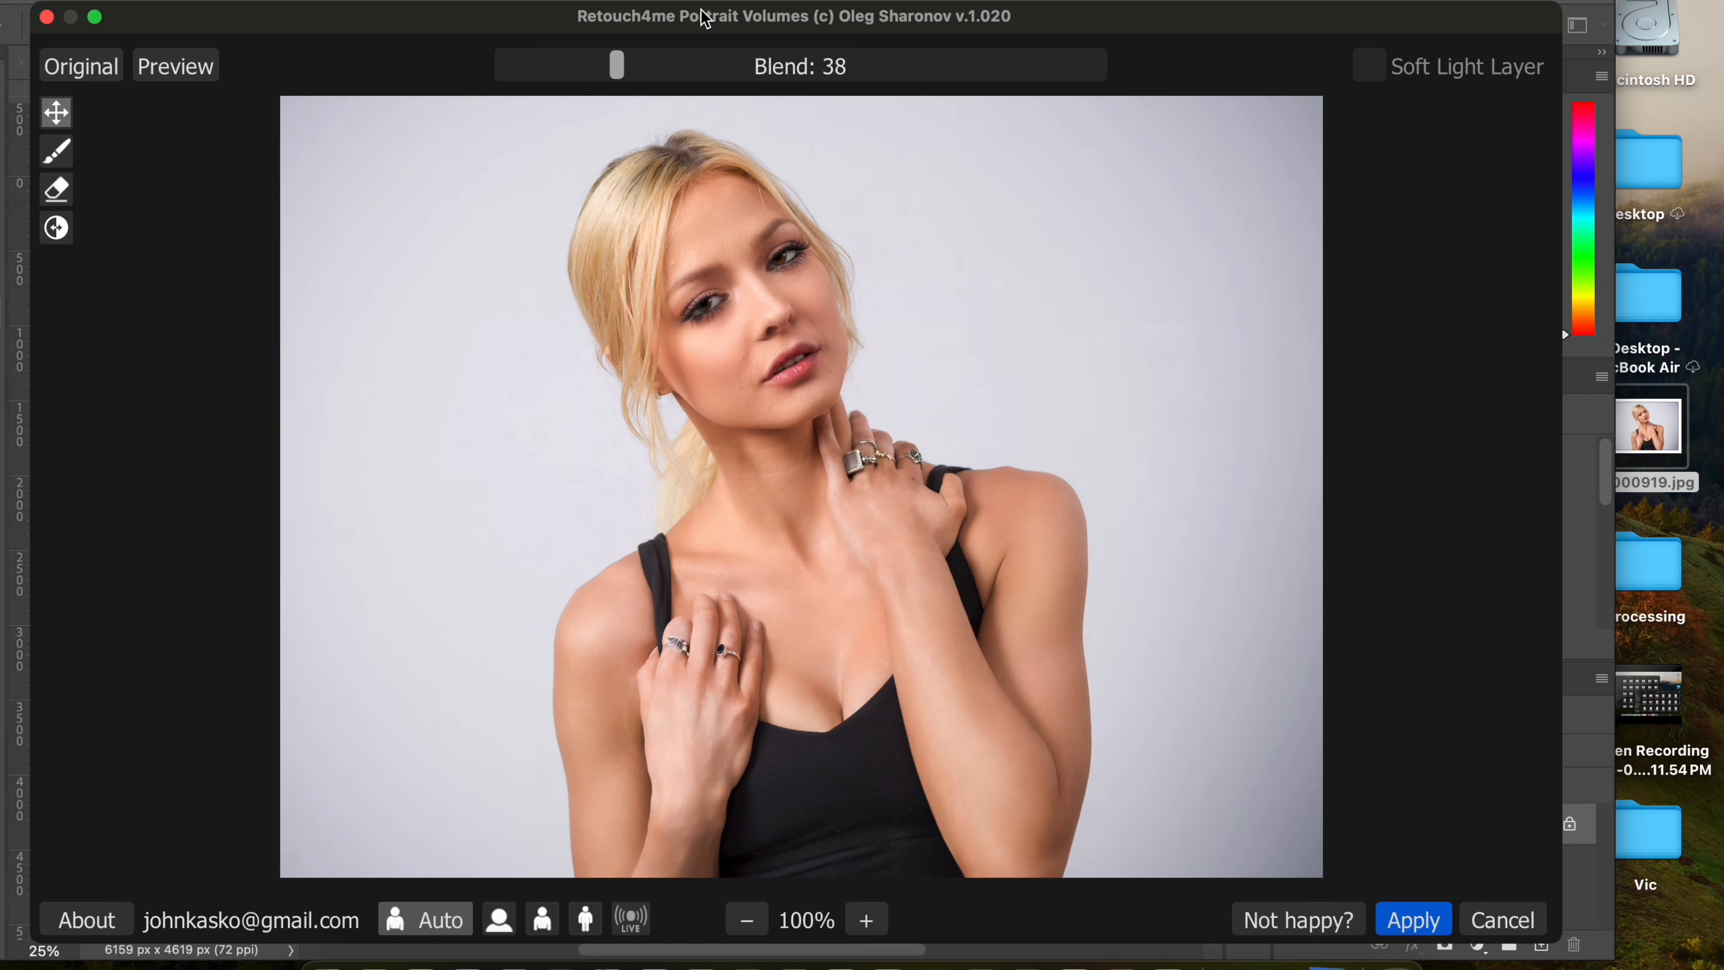
left_click(95, 72)
left_click_drag(718, 70, 739, 66)
left_click(80, 65)
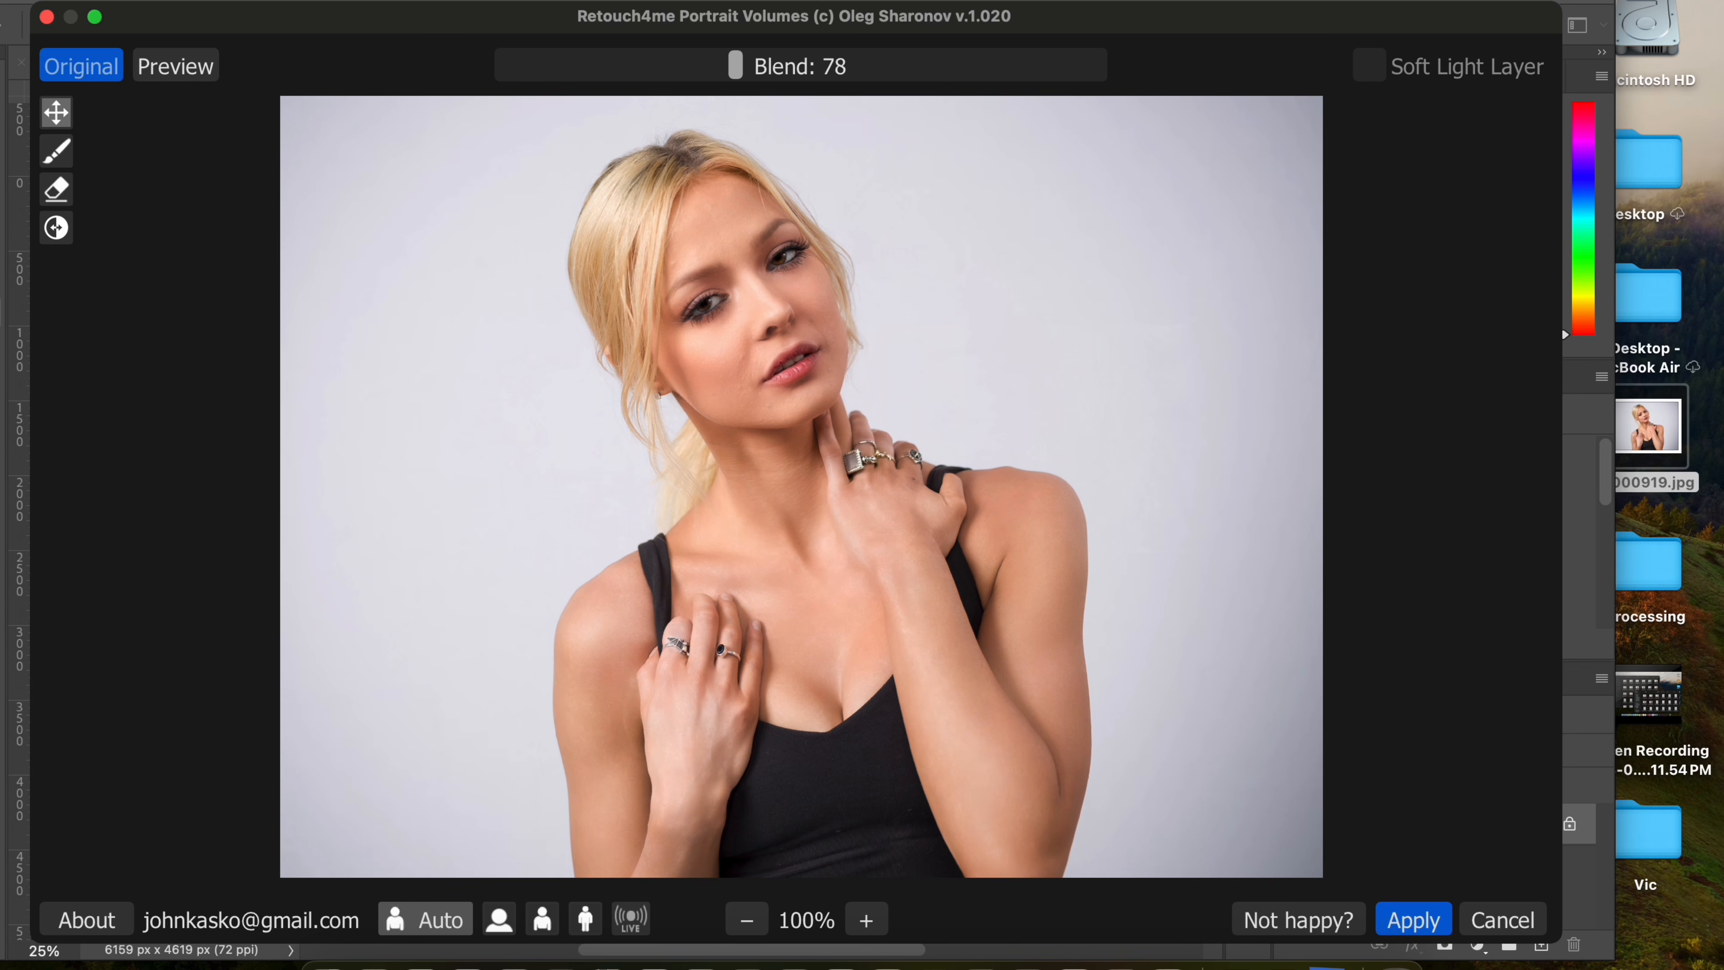
left_click(92, 70)
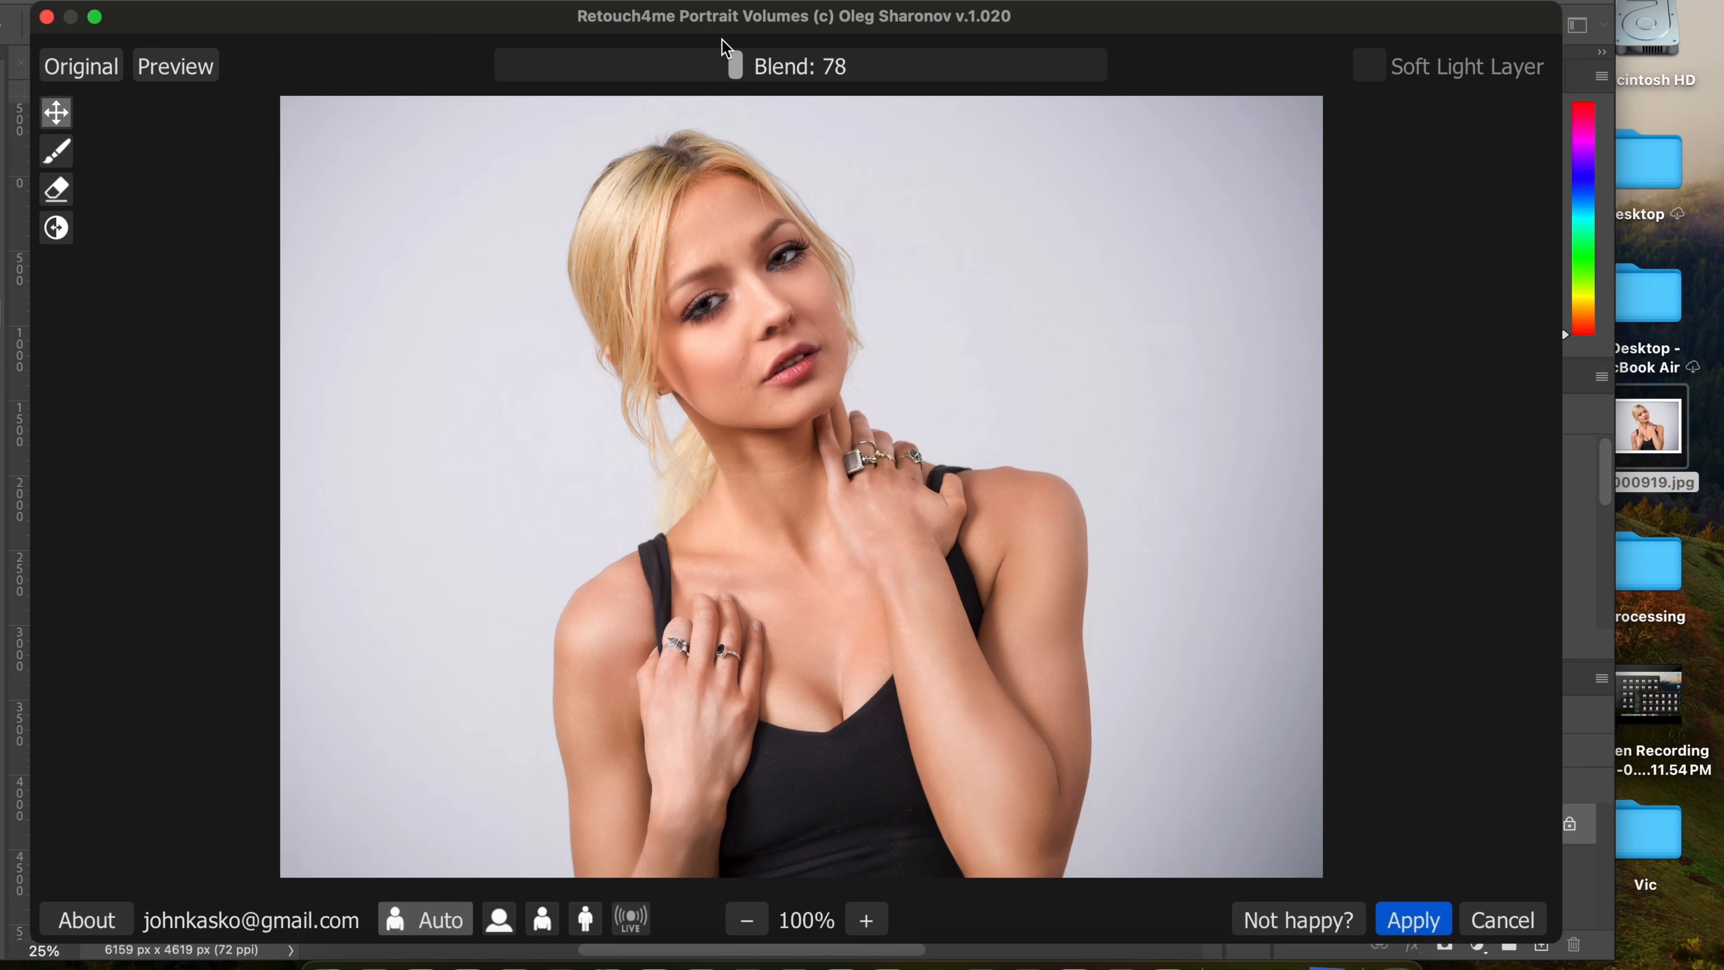
left_click_drag(743, 65, 814, 68)
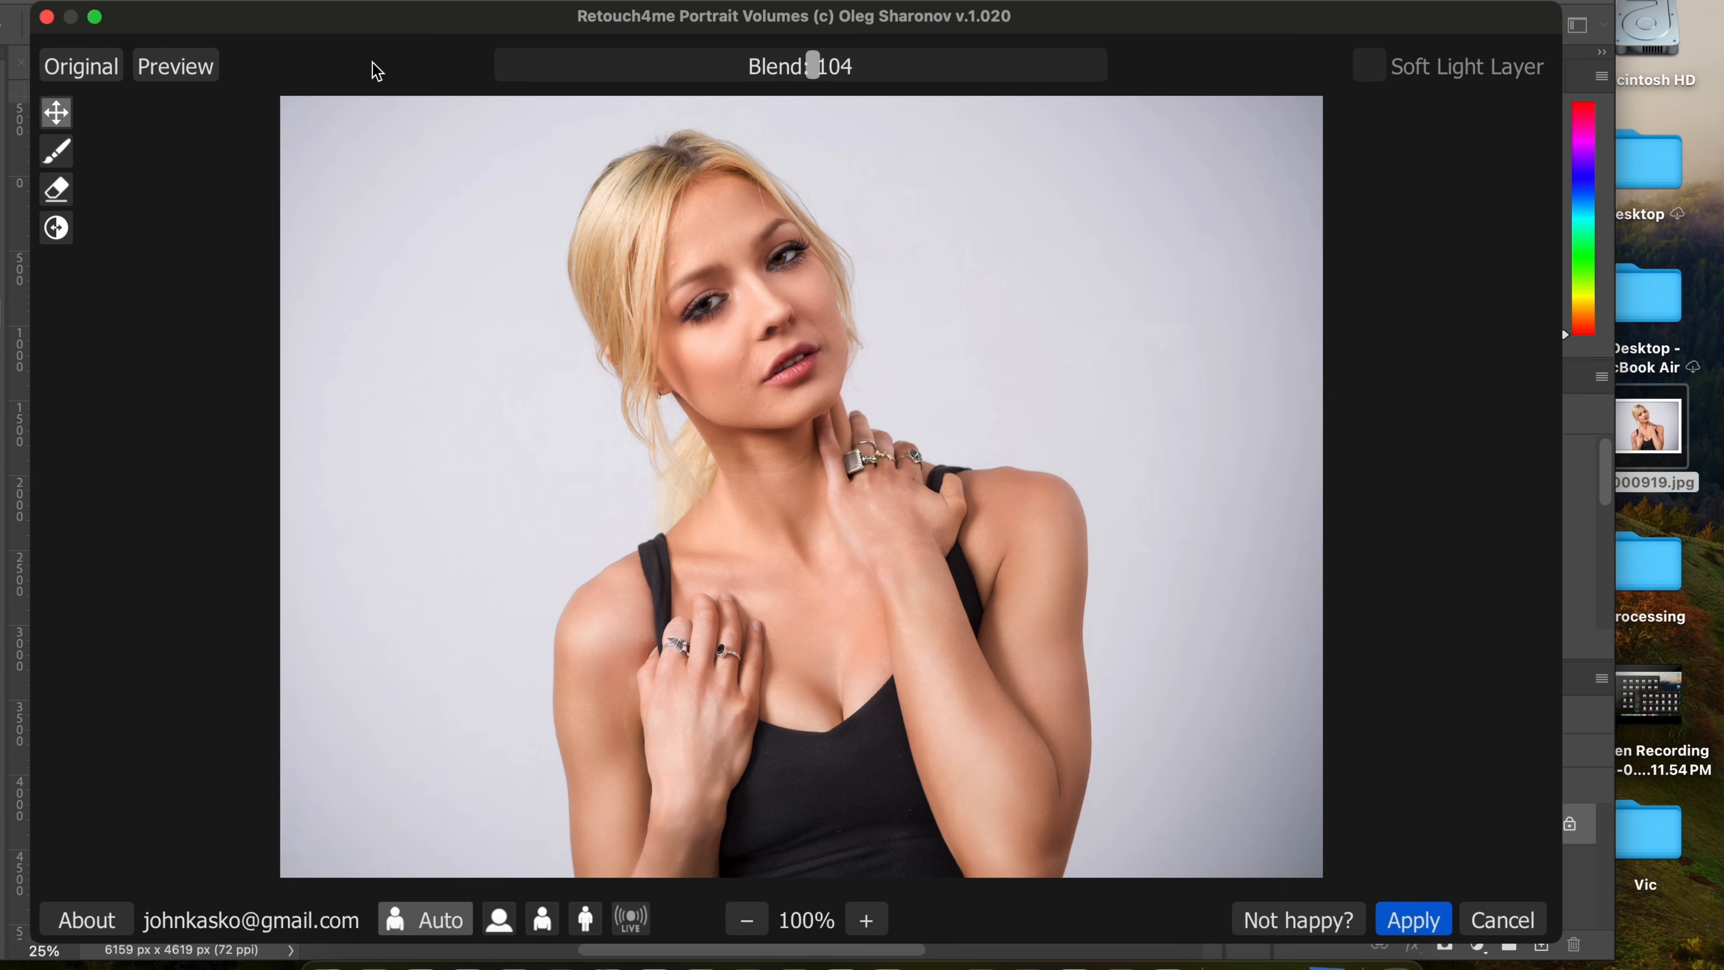
left_click(89, 78)
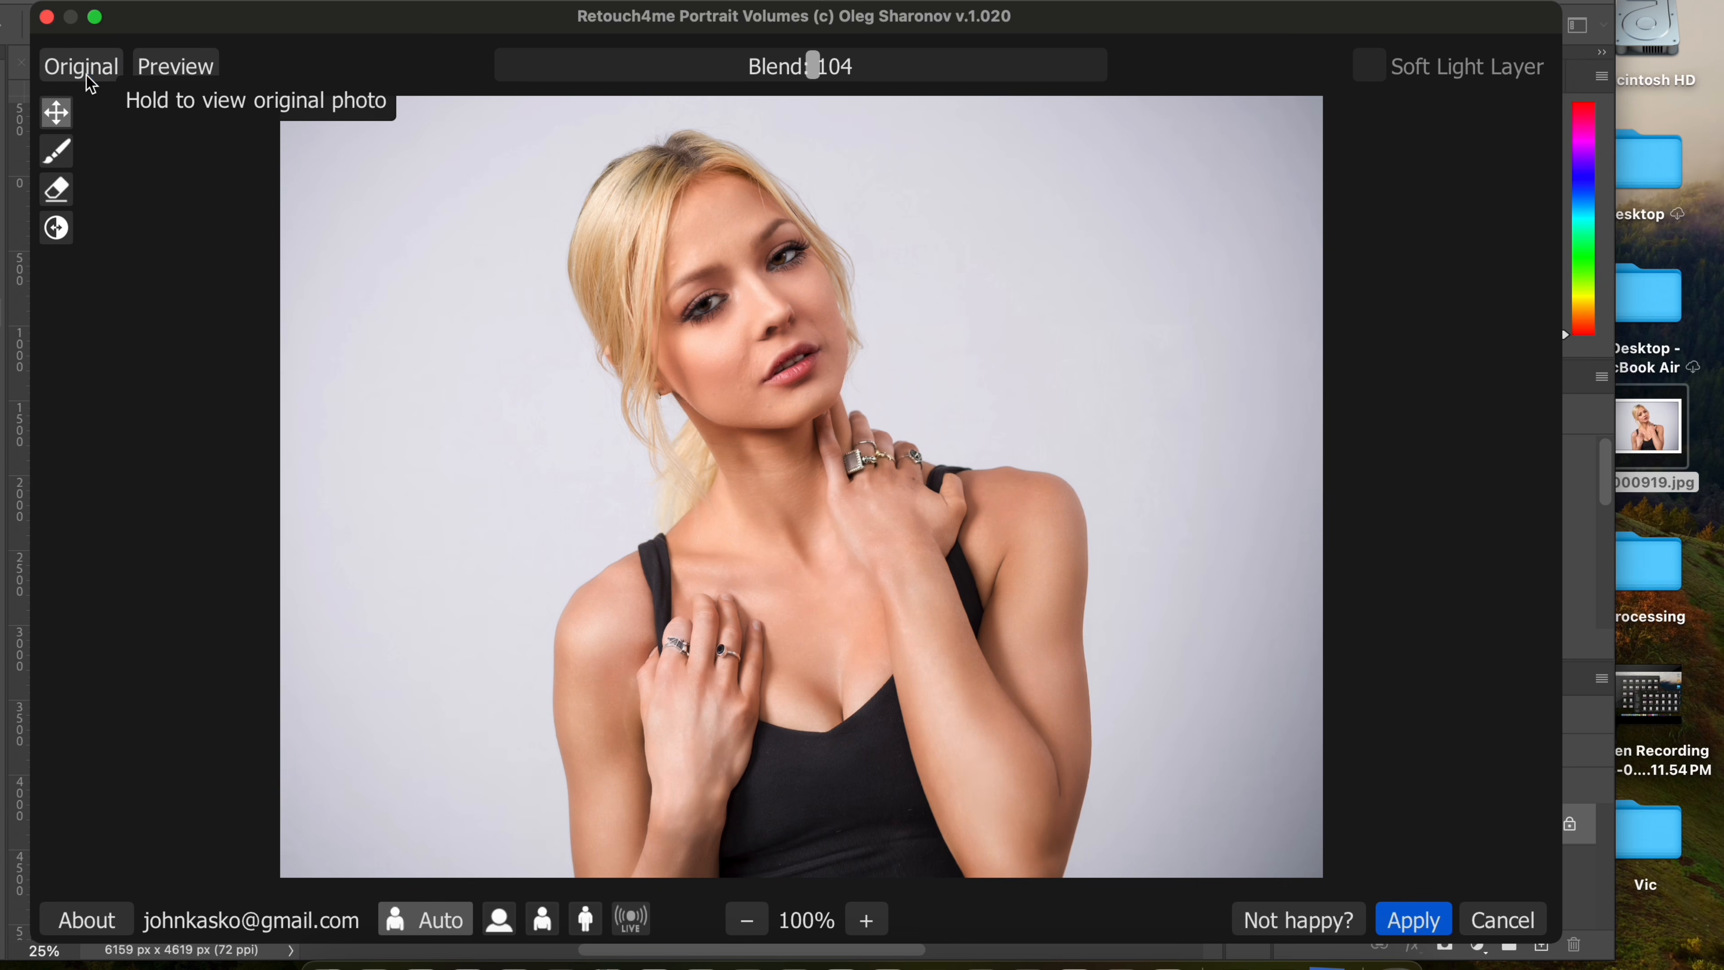
left_click(89, 78)
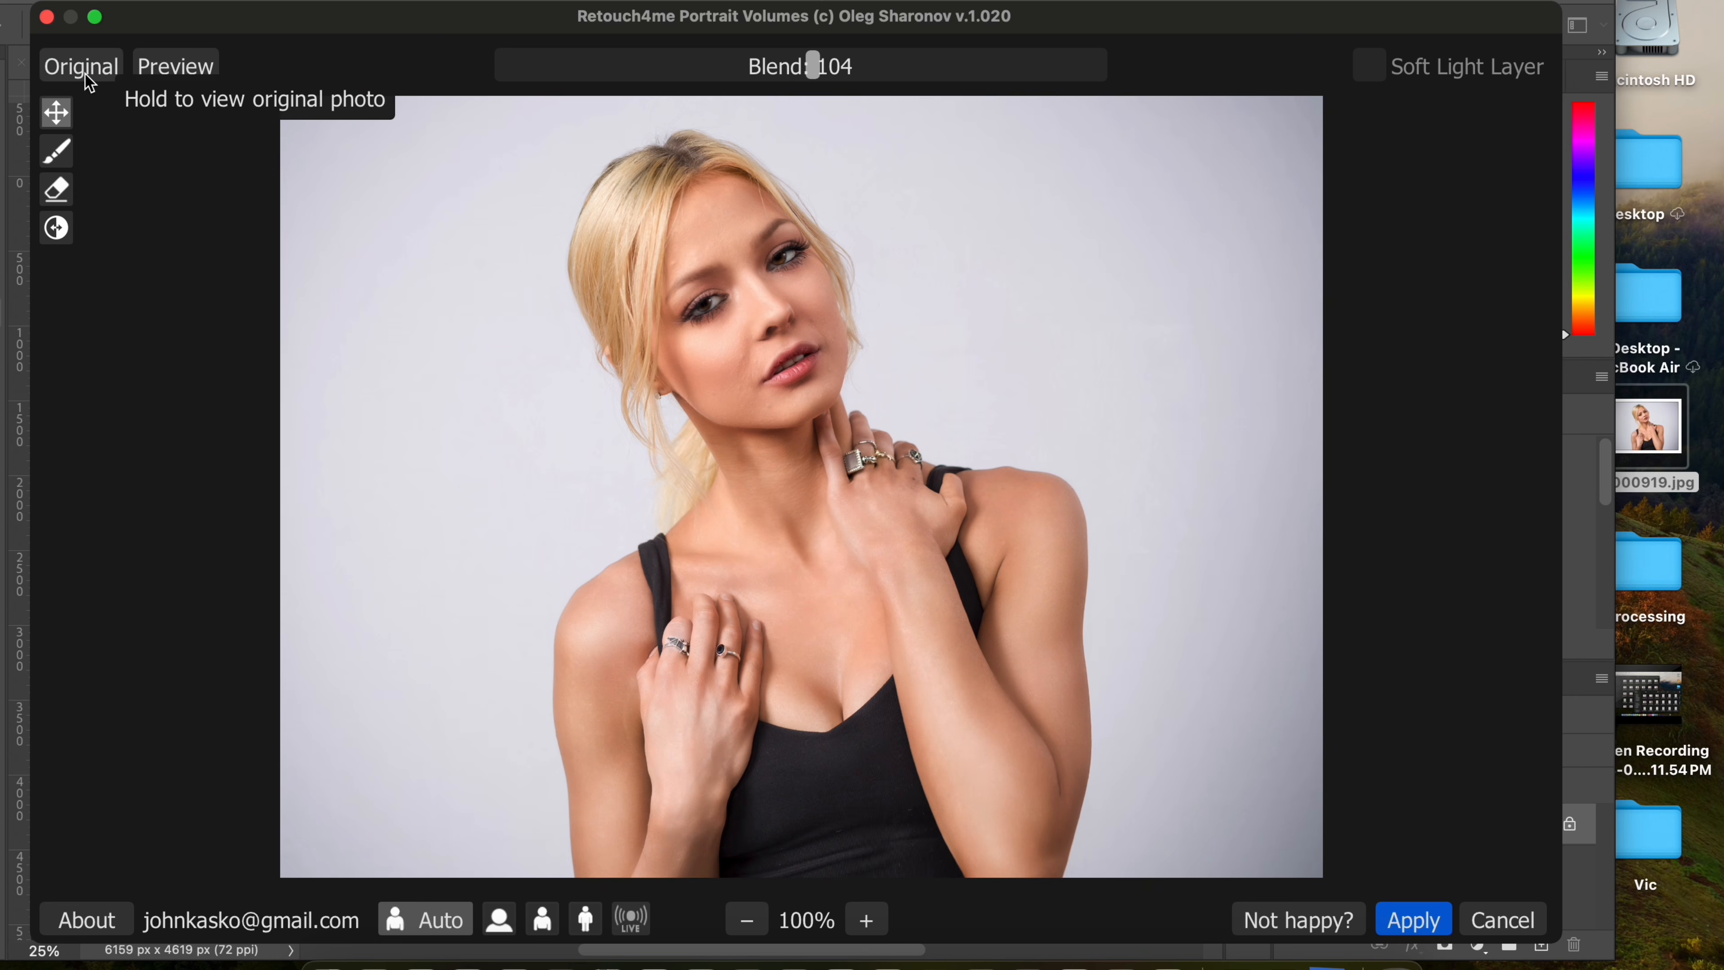
left_click(89, 78)
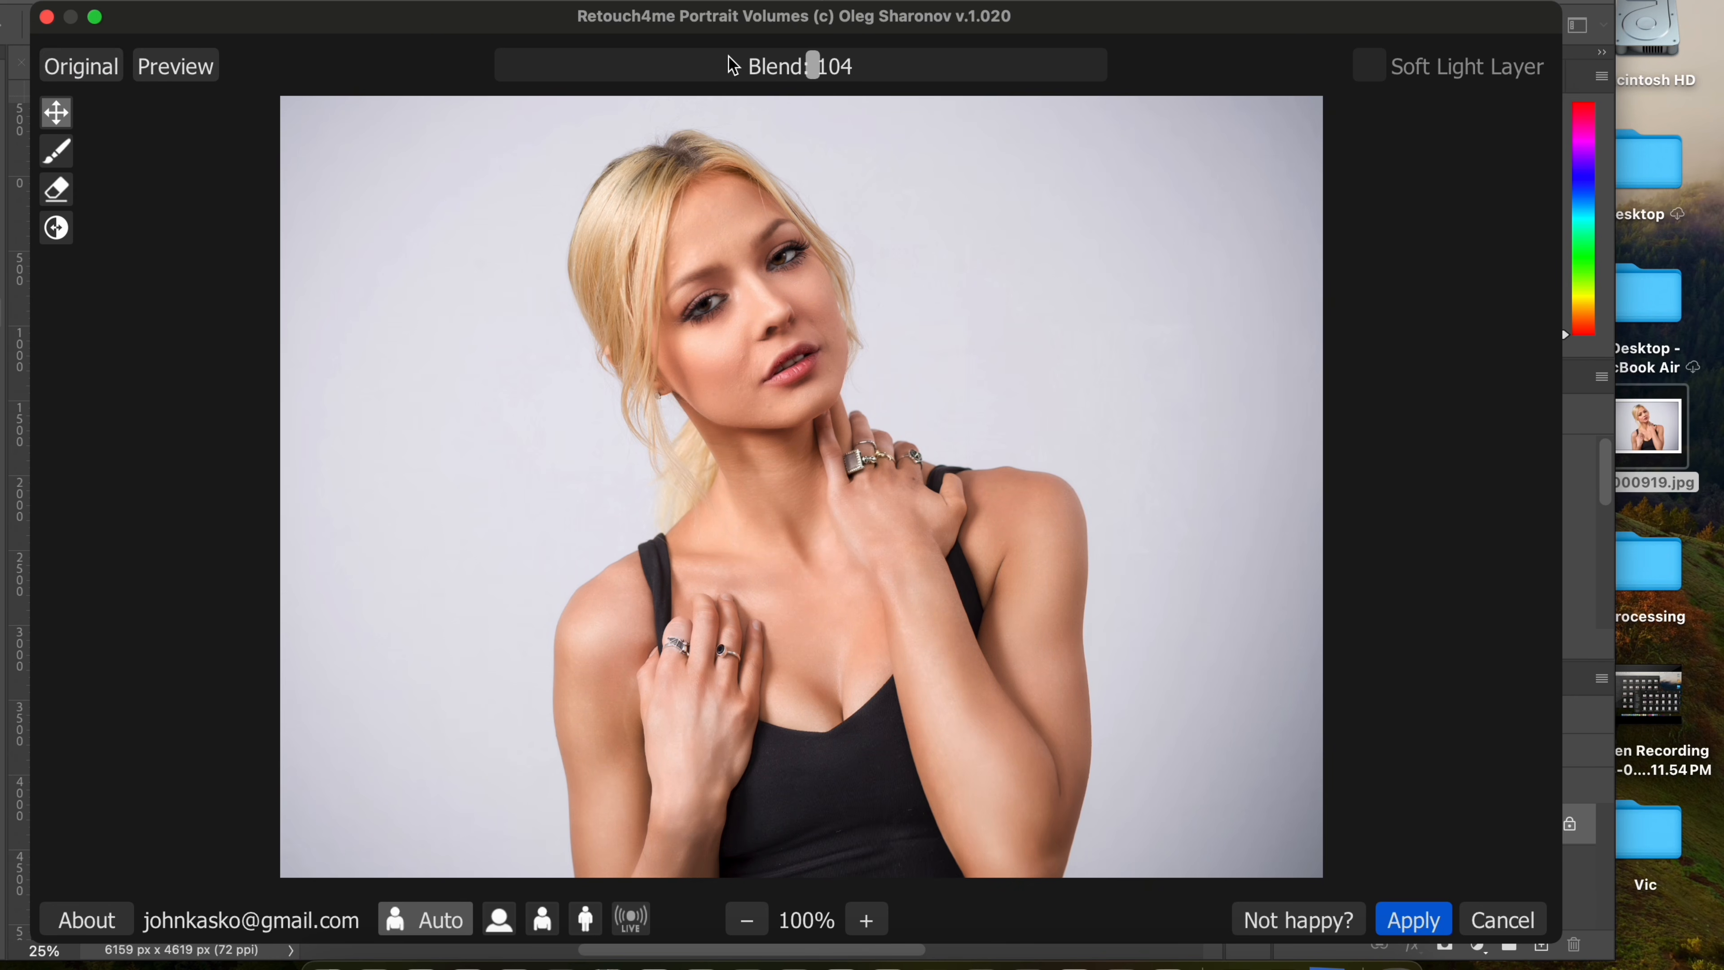
left_click_drag(819, 74, 647, 71)
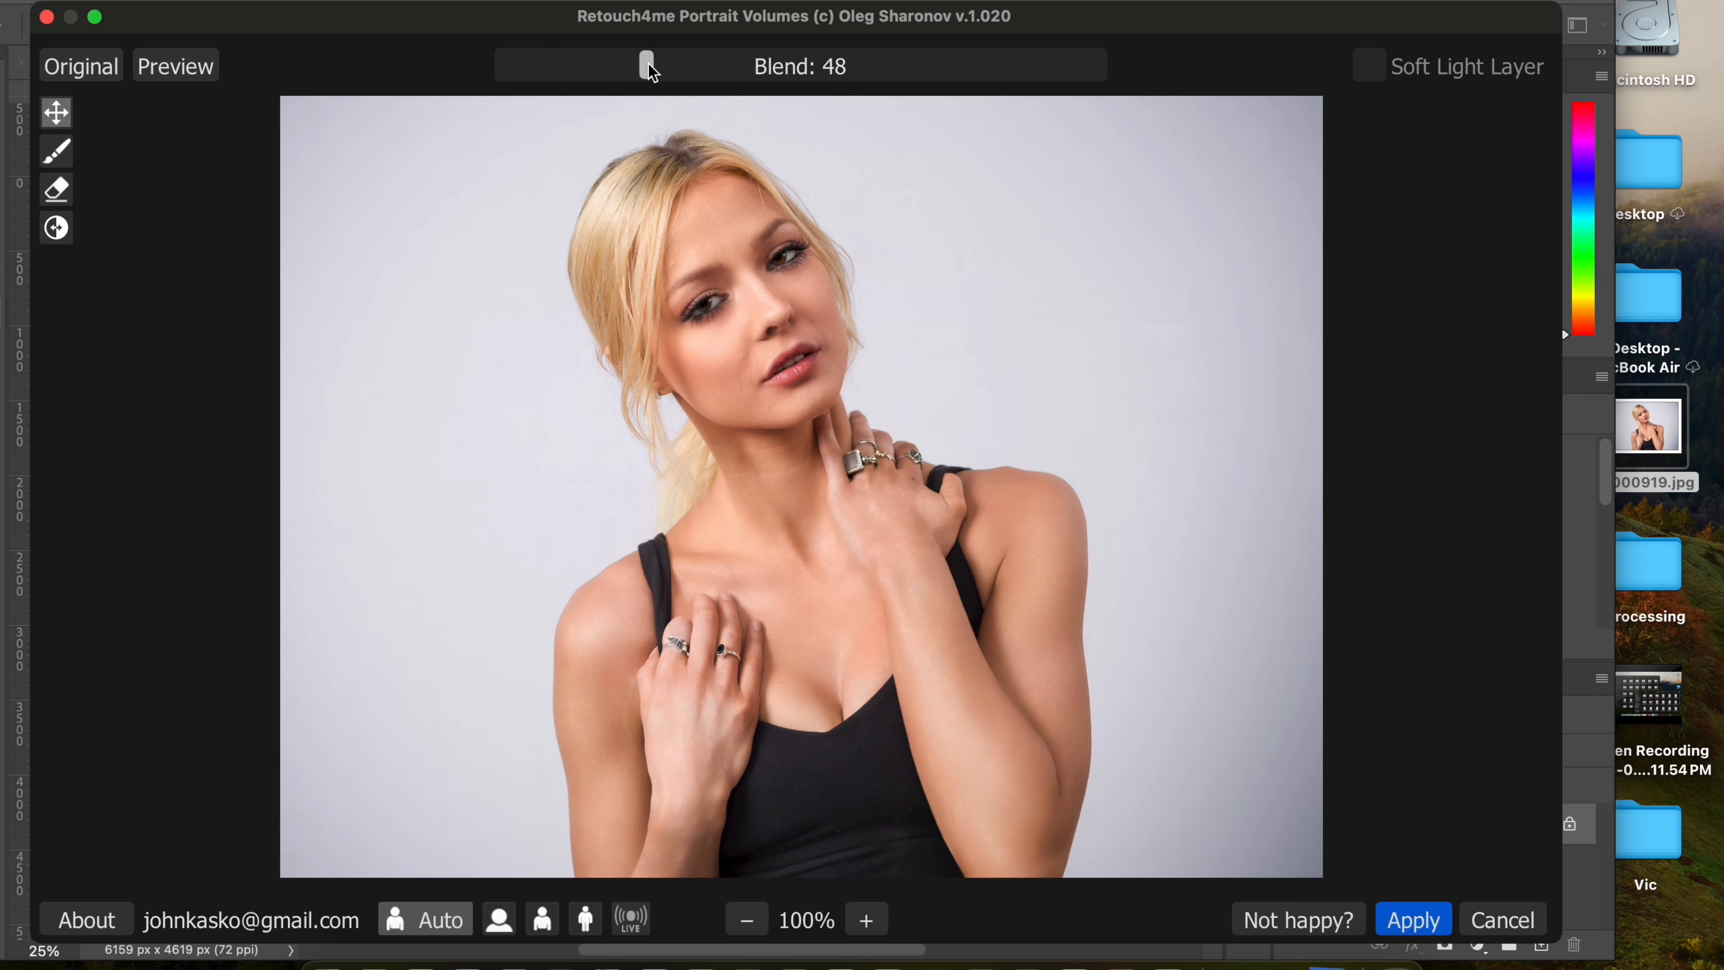
left_click(90, 80)
left_click(1406, 930)
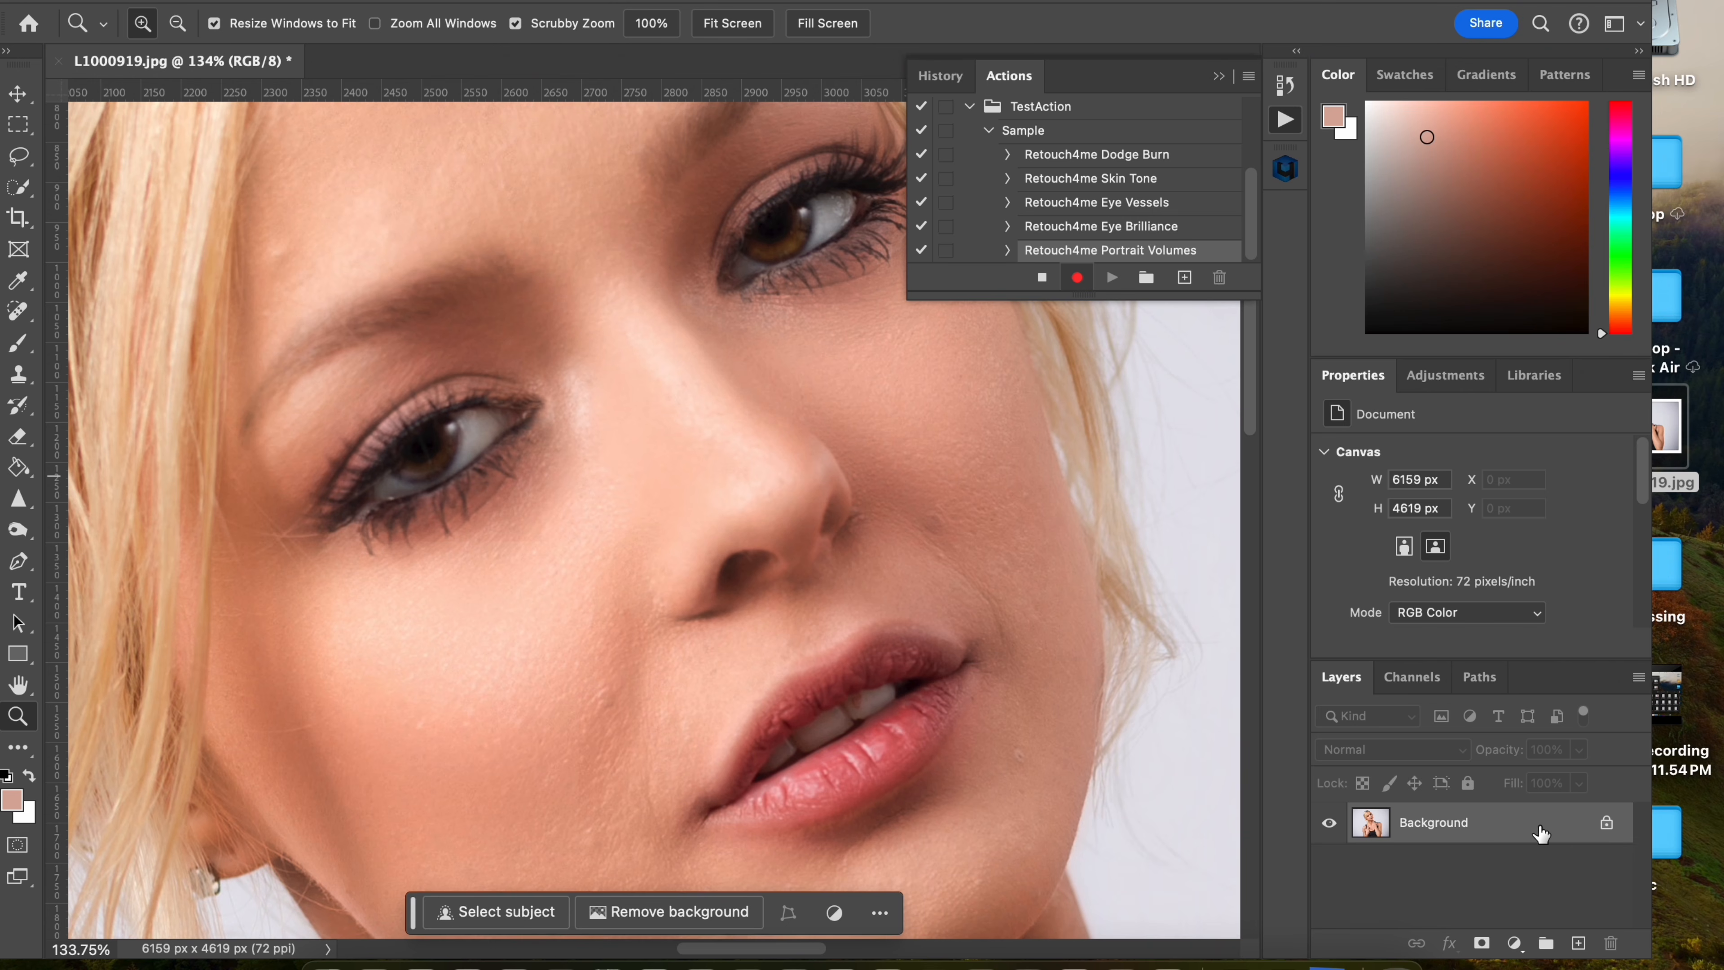
- Record duplicating the Background layer and applying Retouch4me Heal at sensitivity 100 to the copy, ending the Sample action recording
left_click_drag(1540, 832, 1574, 943)
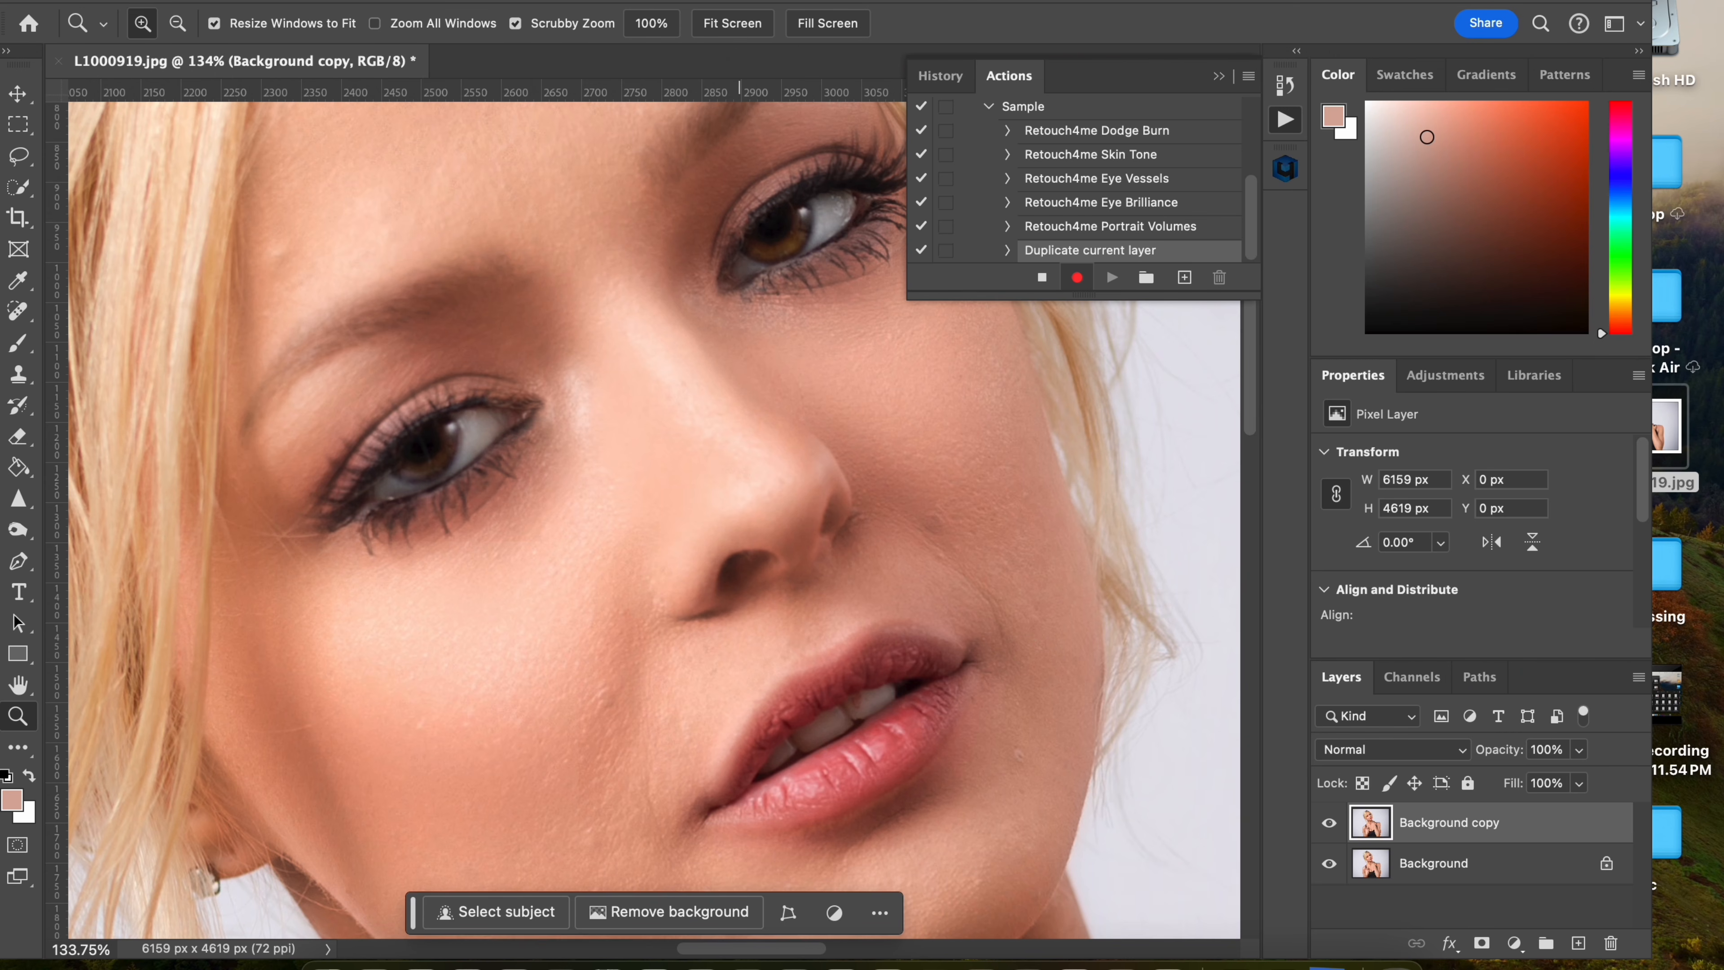
left_click(648, 1)
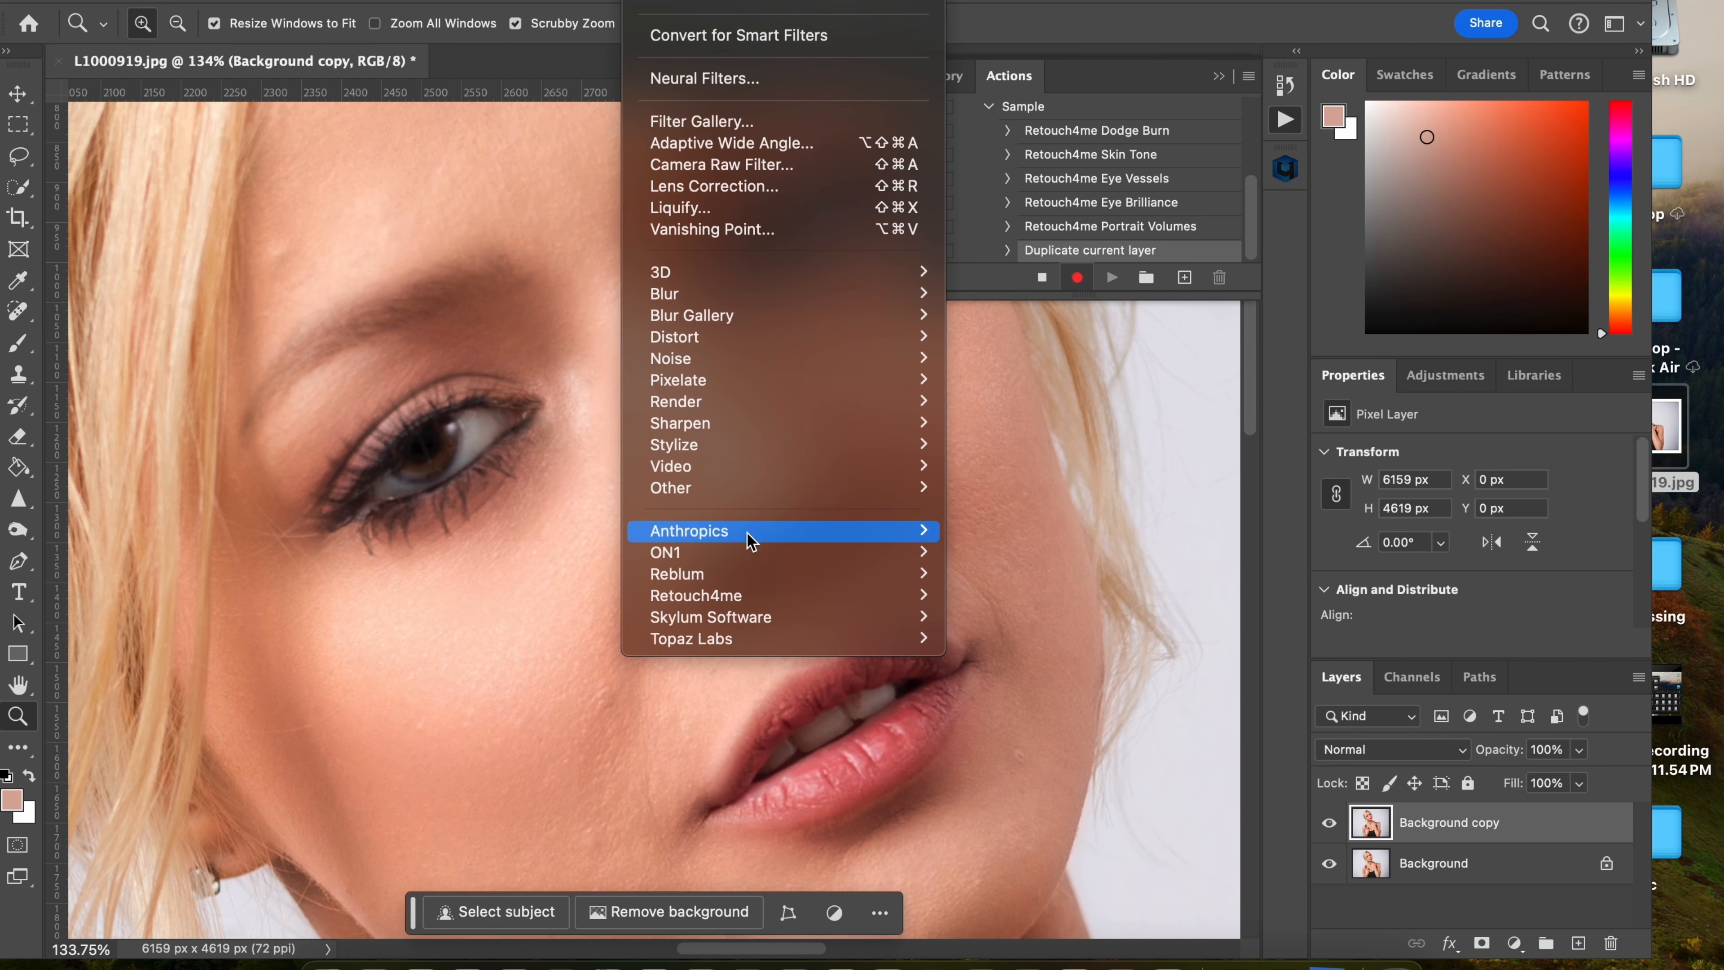
mouse_move(754, 597)
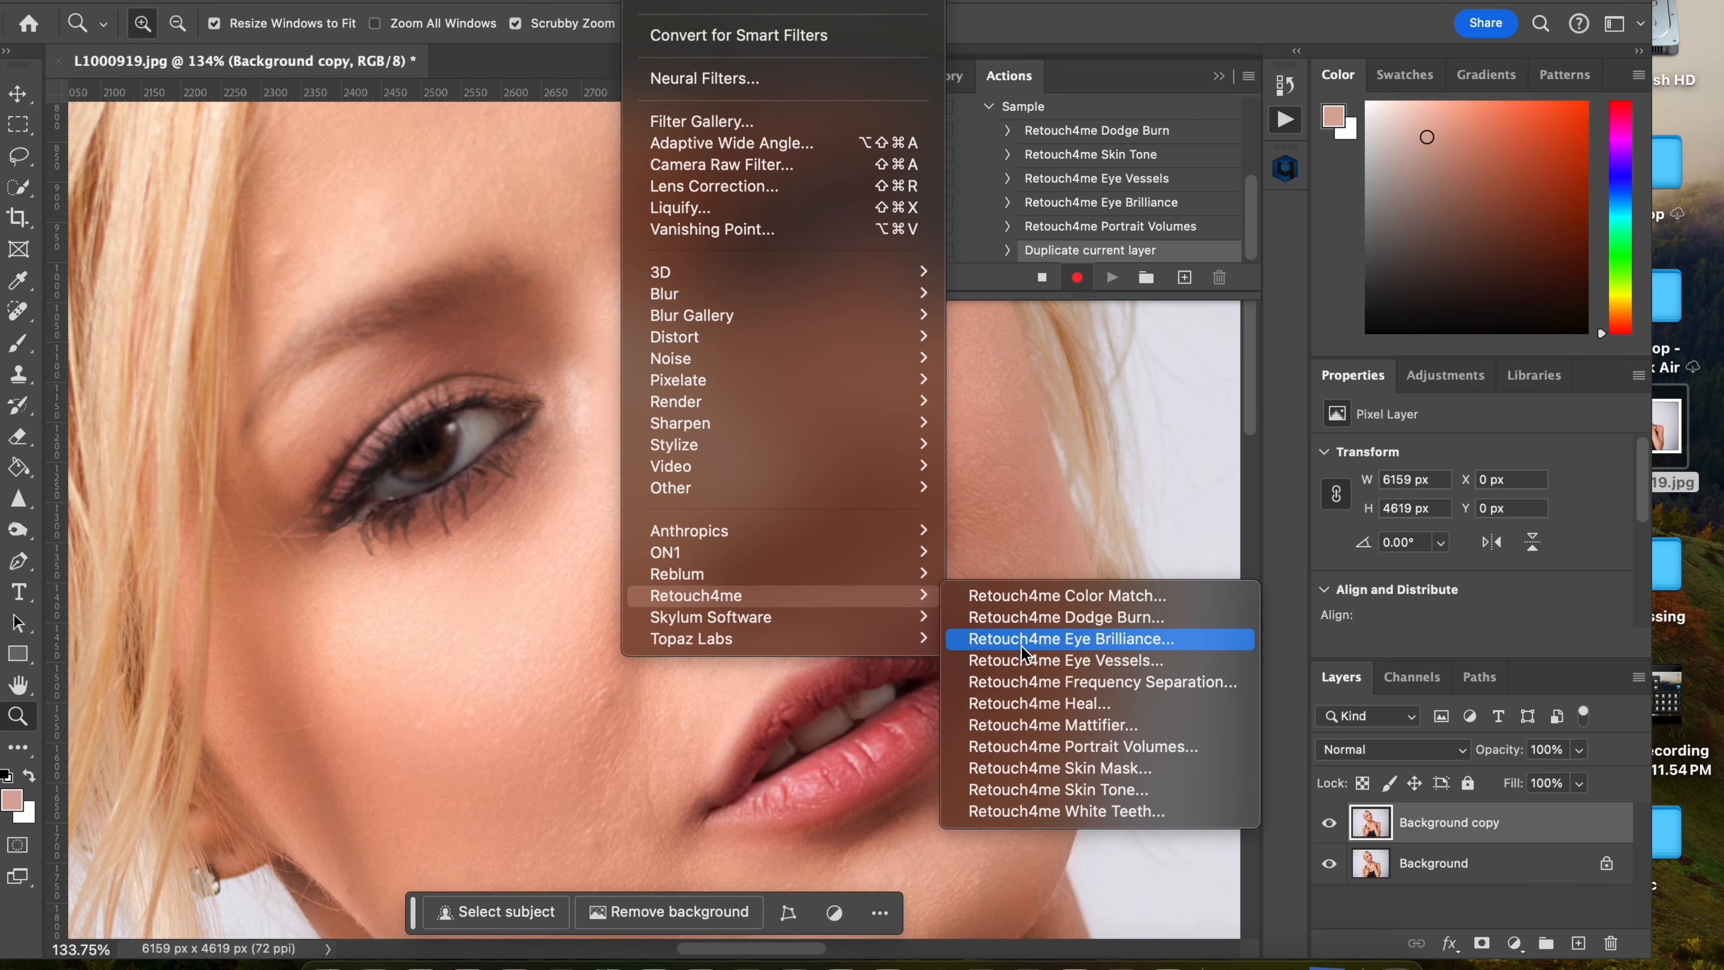
left_click(1020, 707)
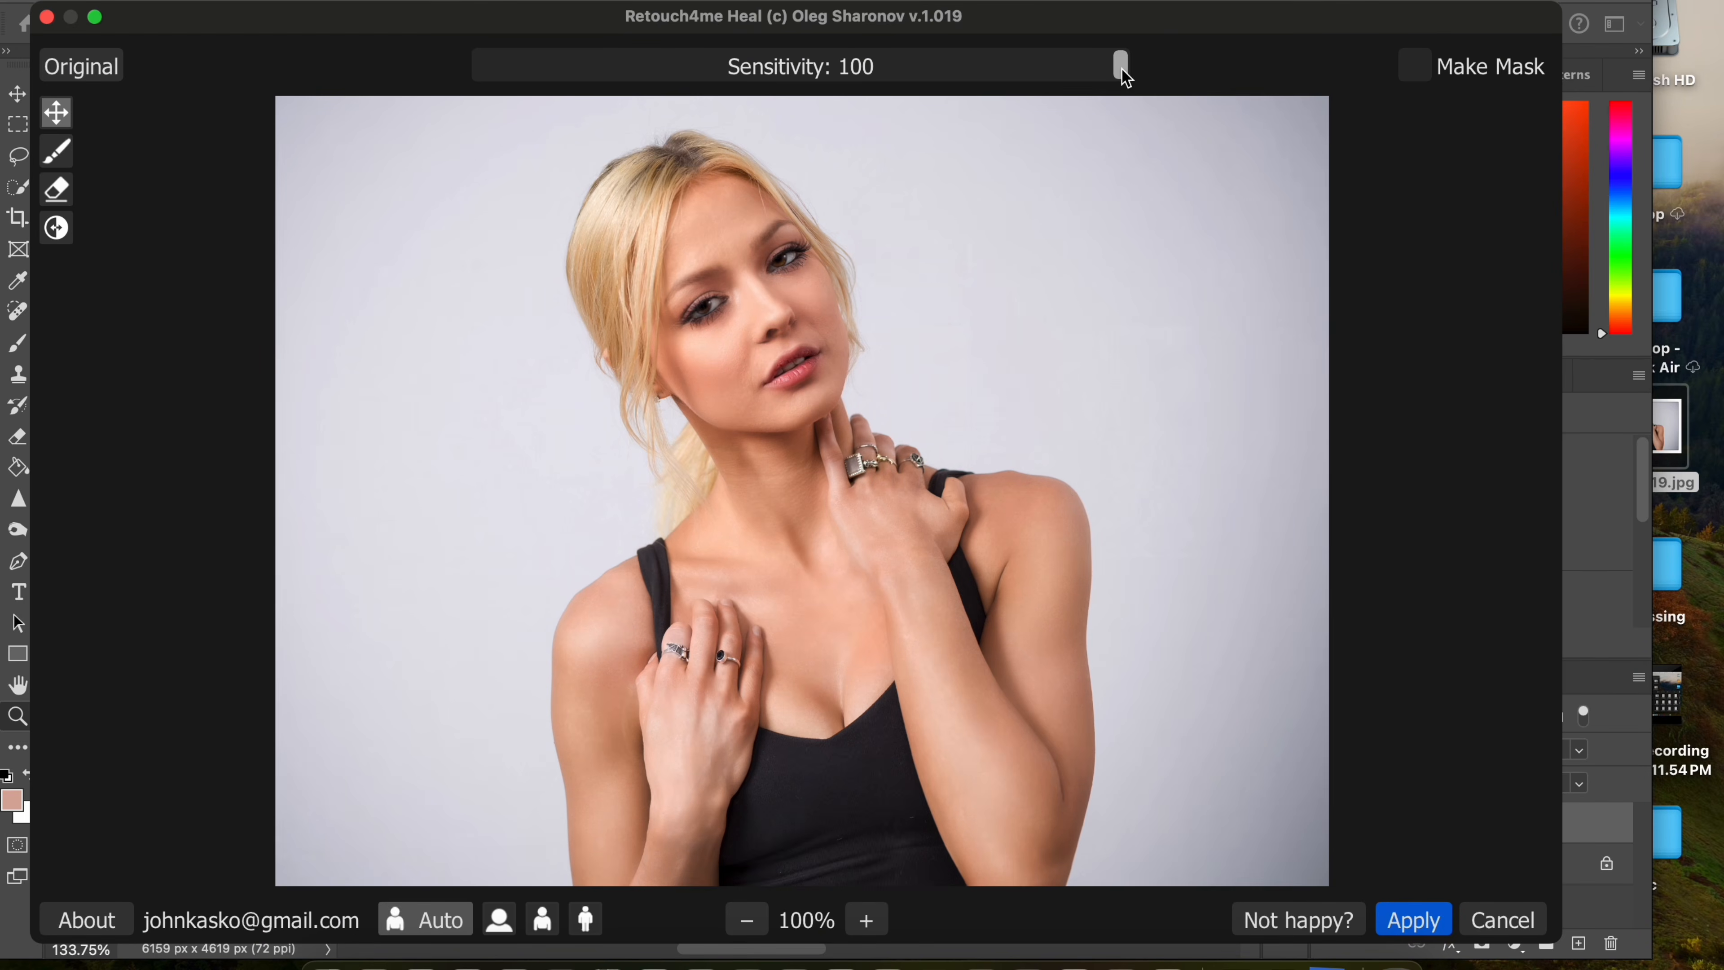
left_click(1411, 922)
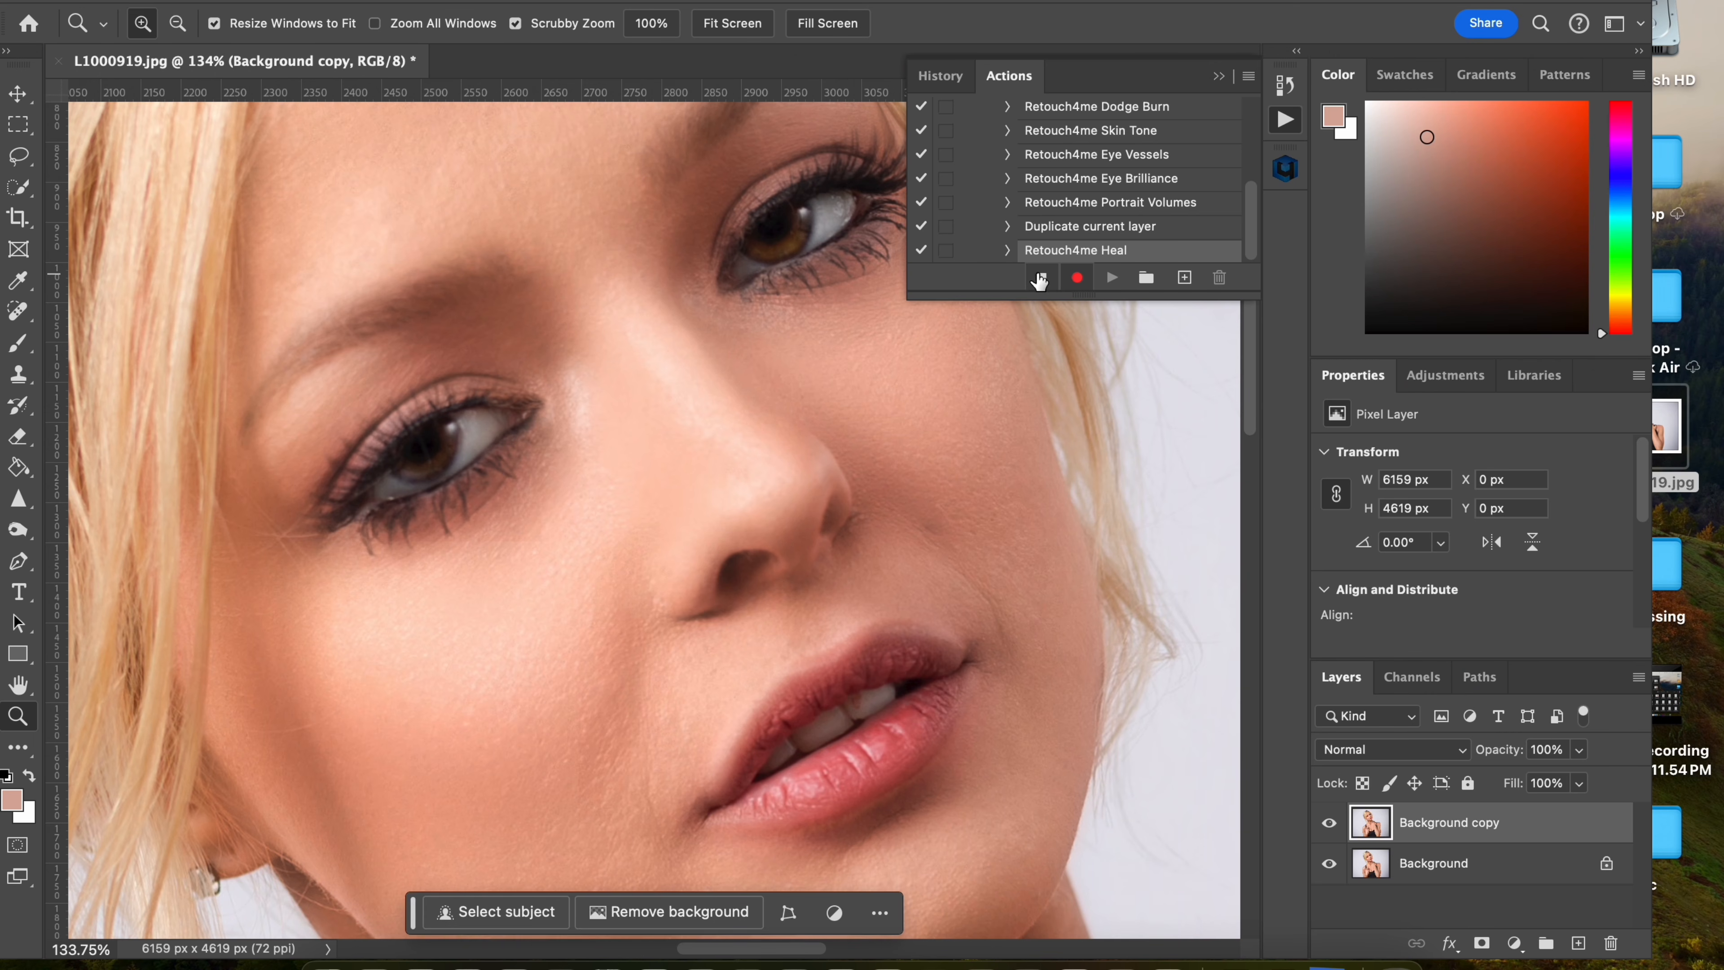
left_click(1039, 279)
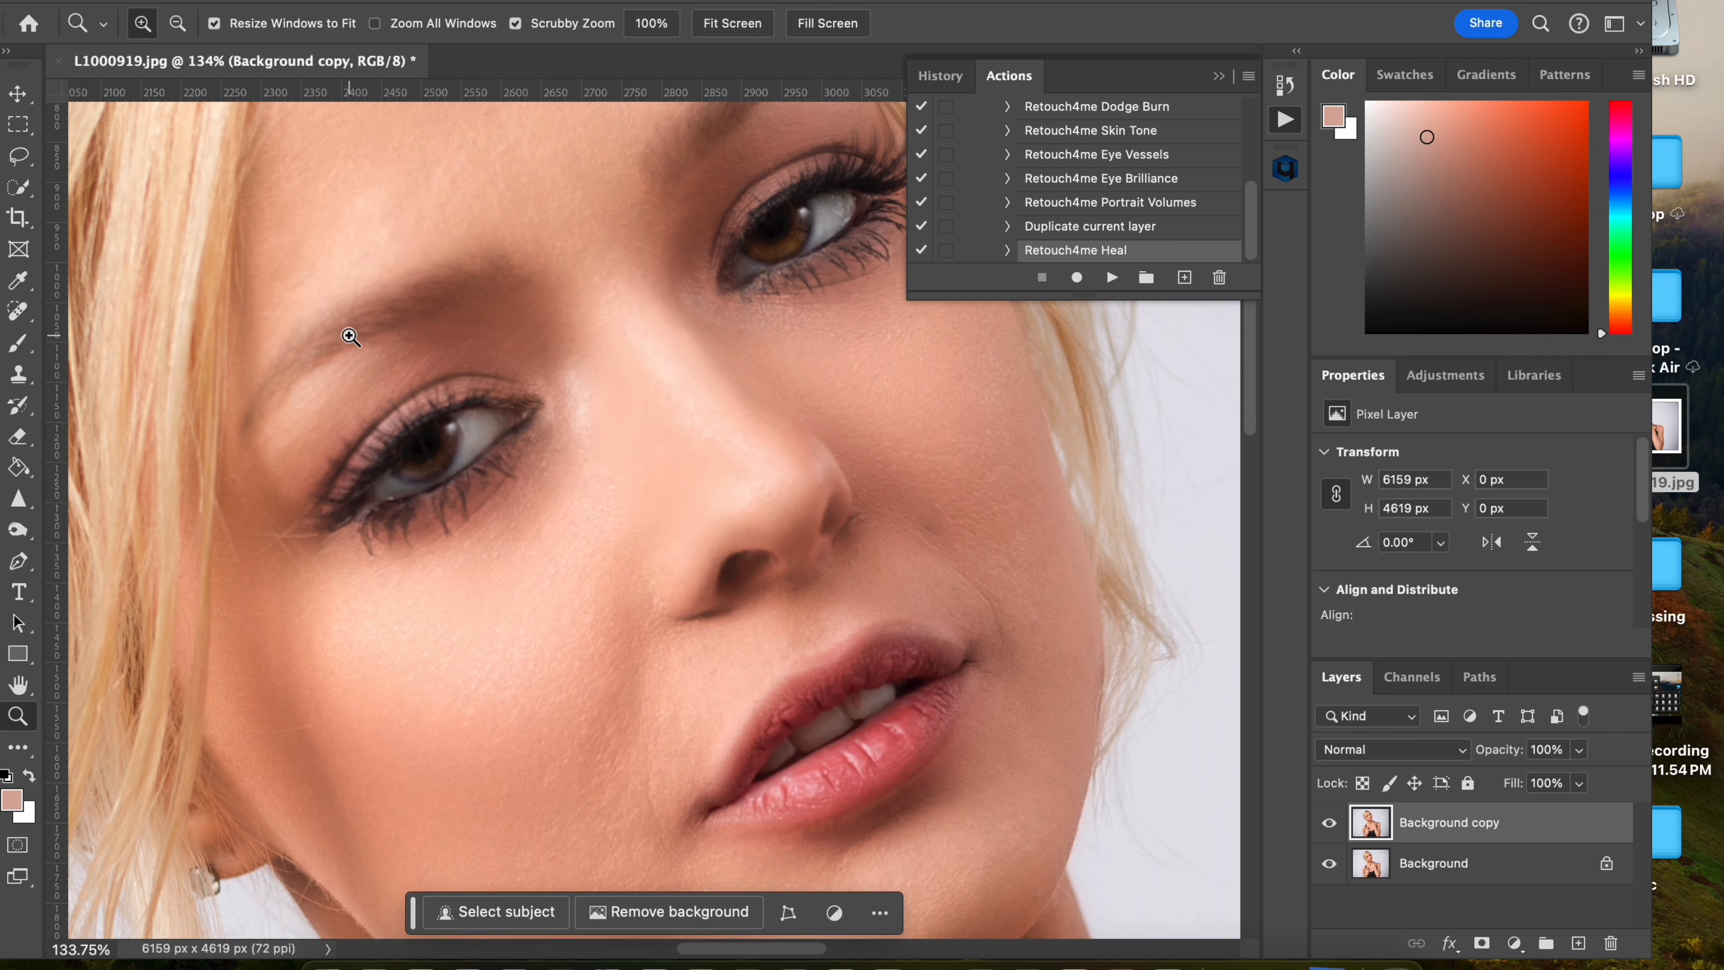
- Compare the skin around the mouth and chin with the Background copy layer hidden and shown, up close
scroll(587, 718, "down", 3)
scroll(586, 718, "down", 3)
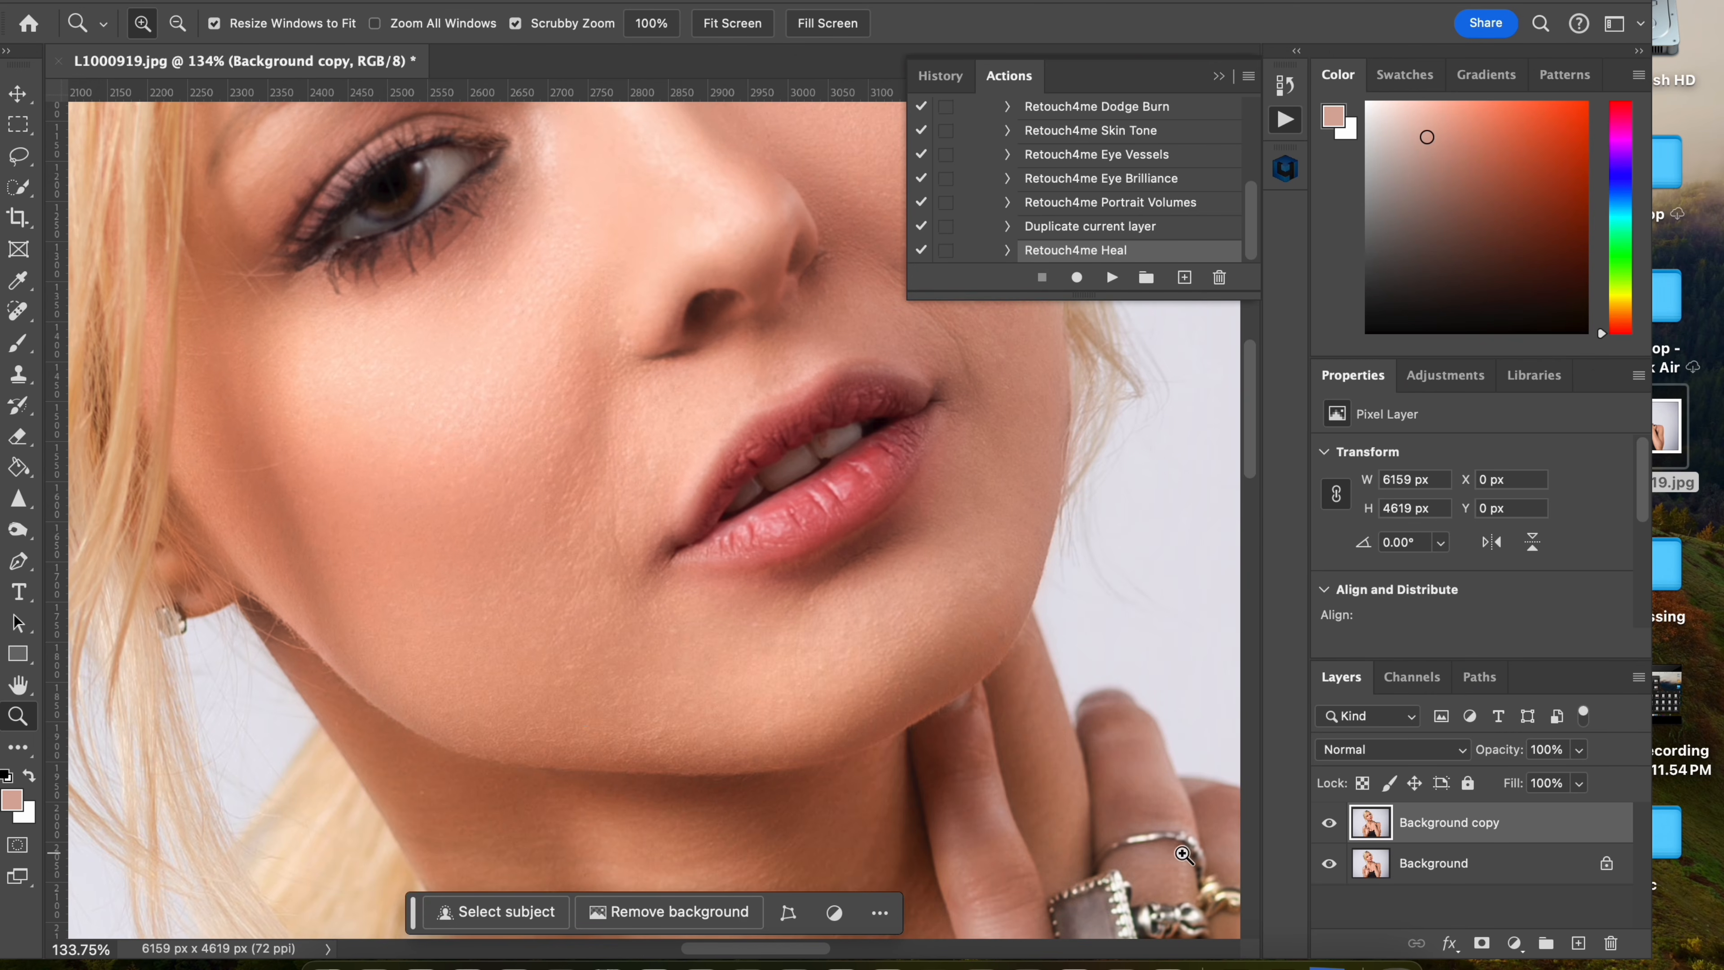
left_click(1328, 830)
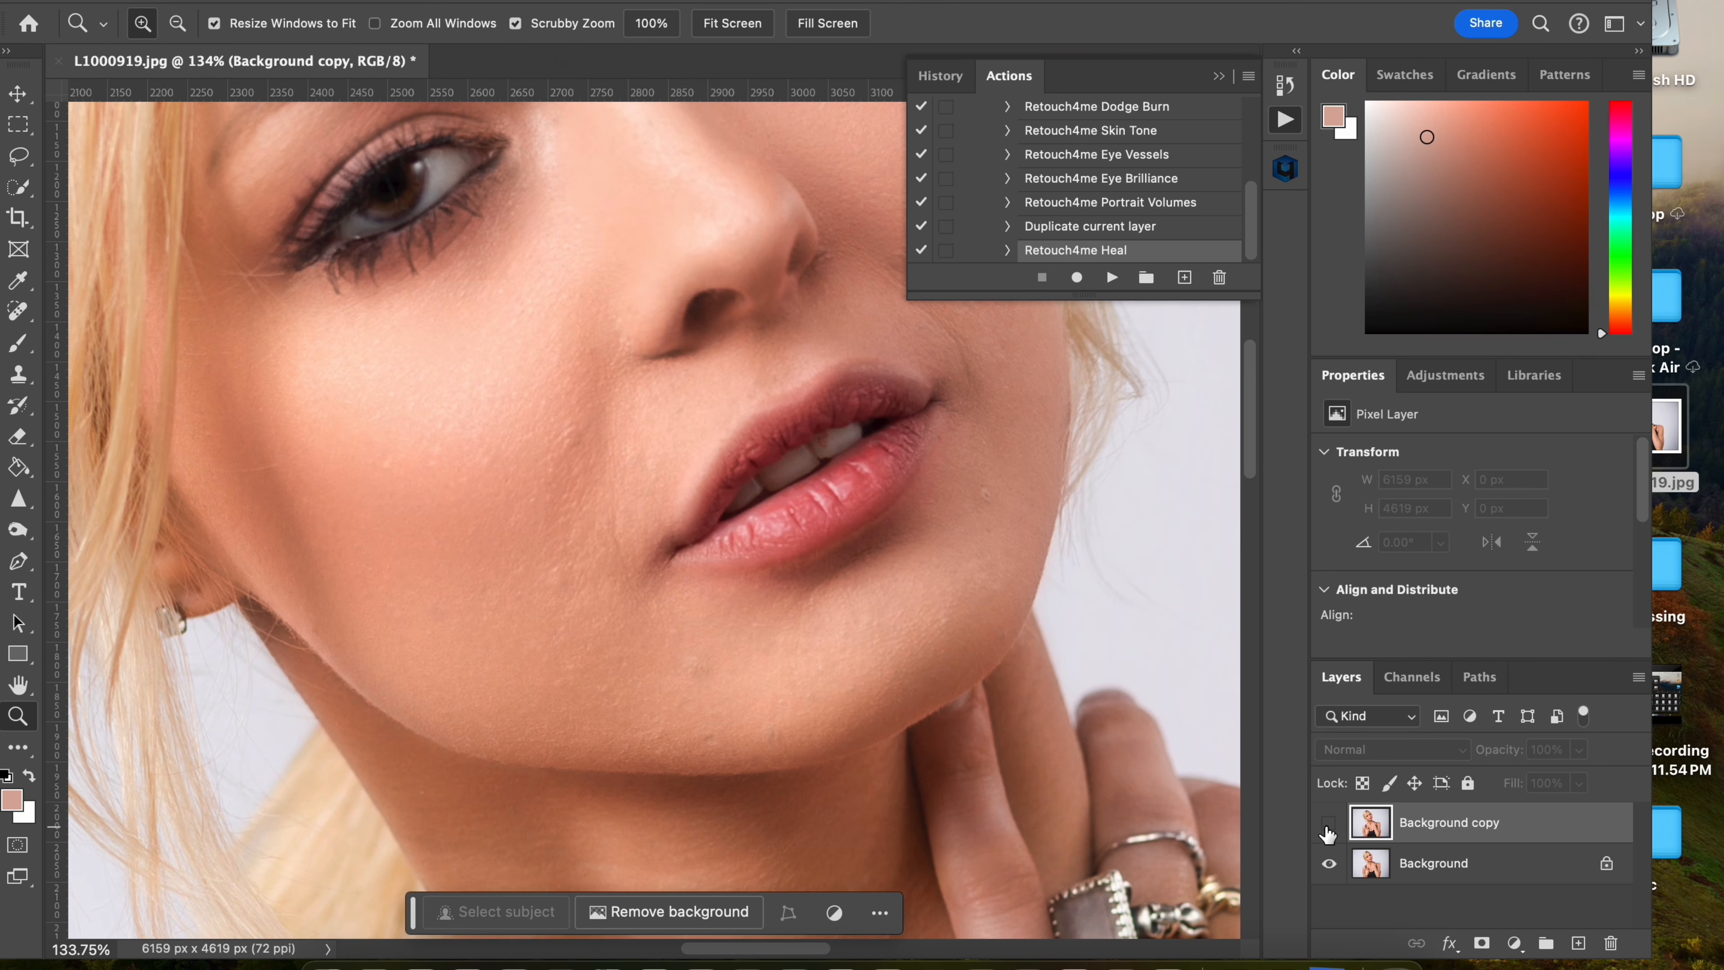
left_click(1328, 829)
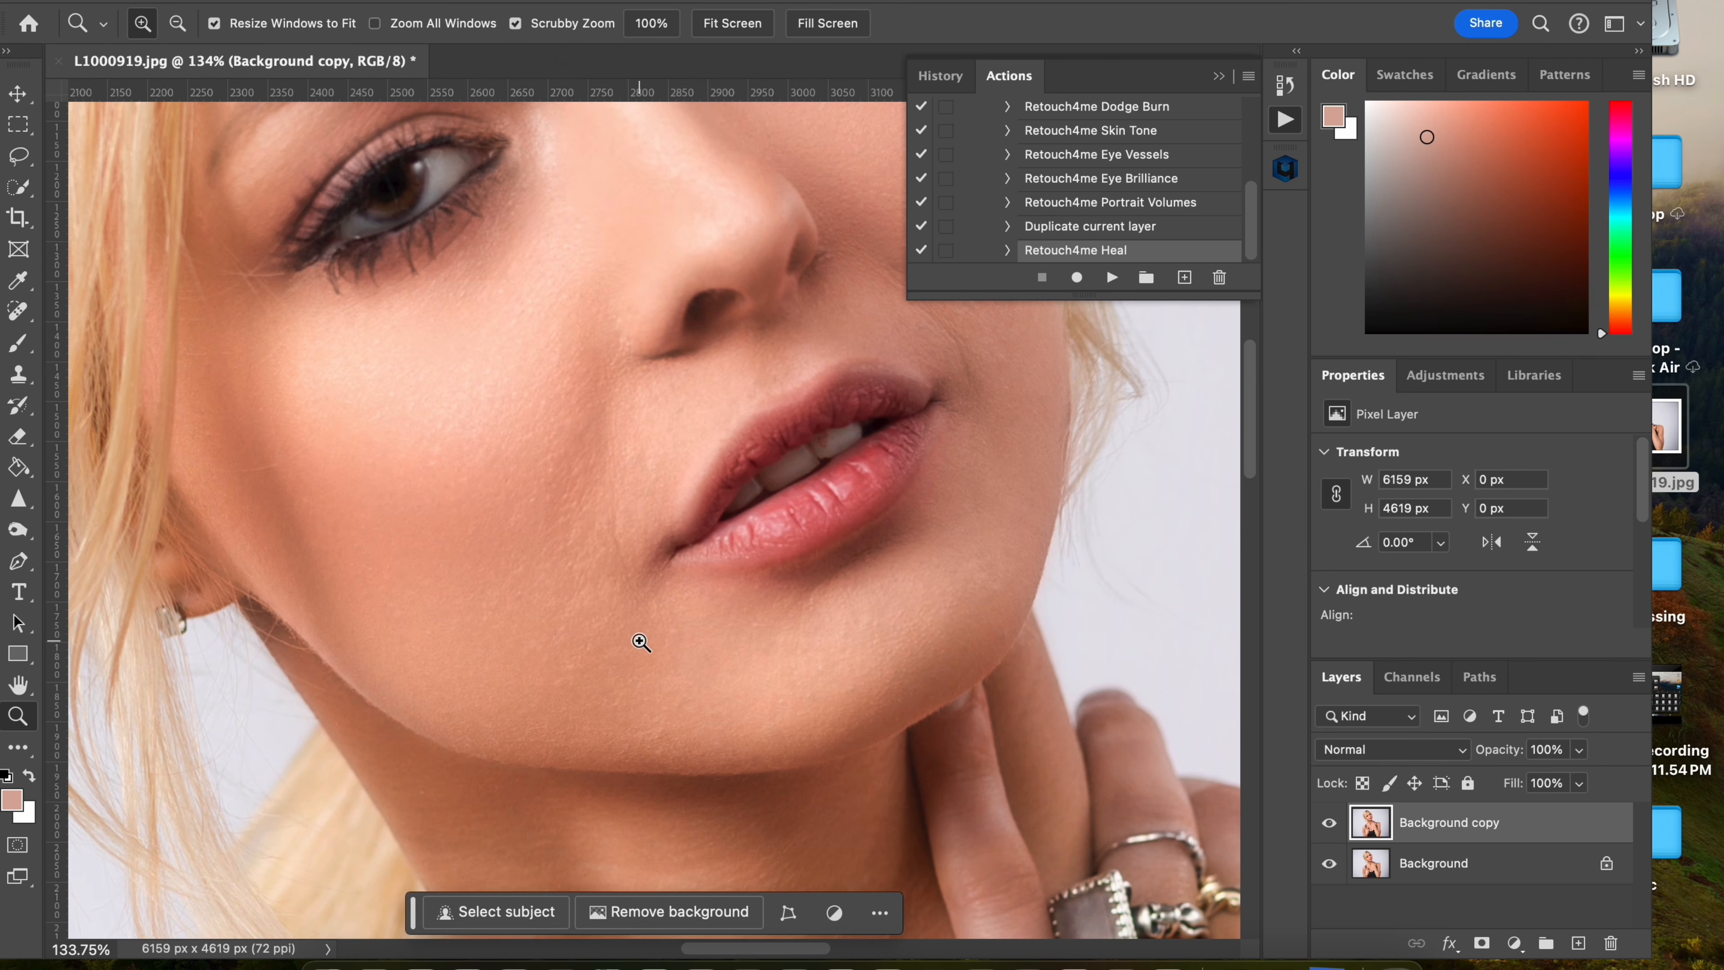
left_click_drag(700, 666, 811, 683)
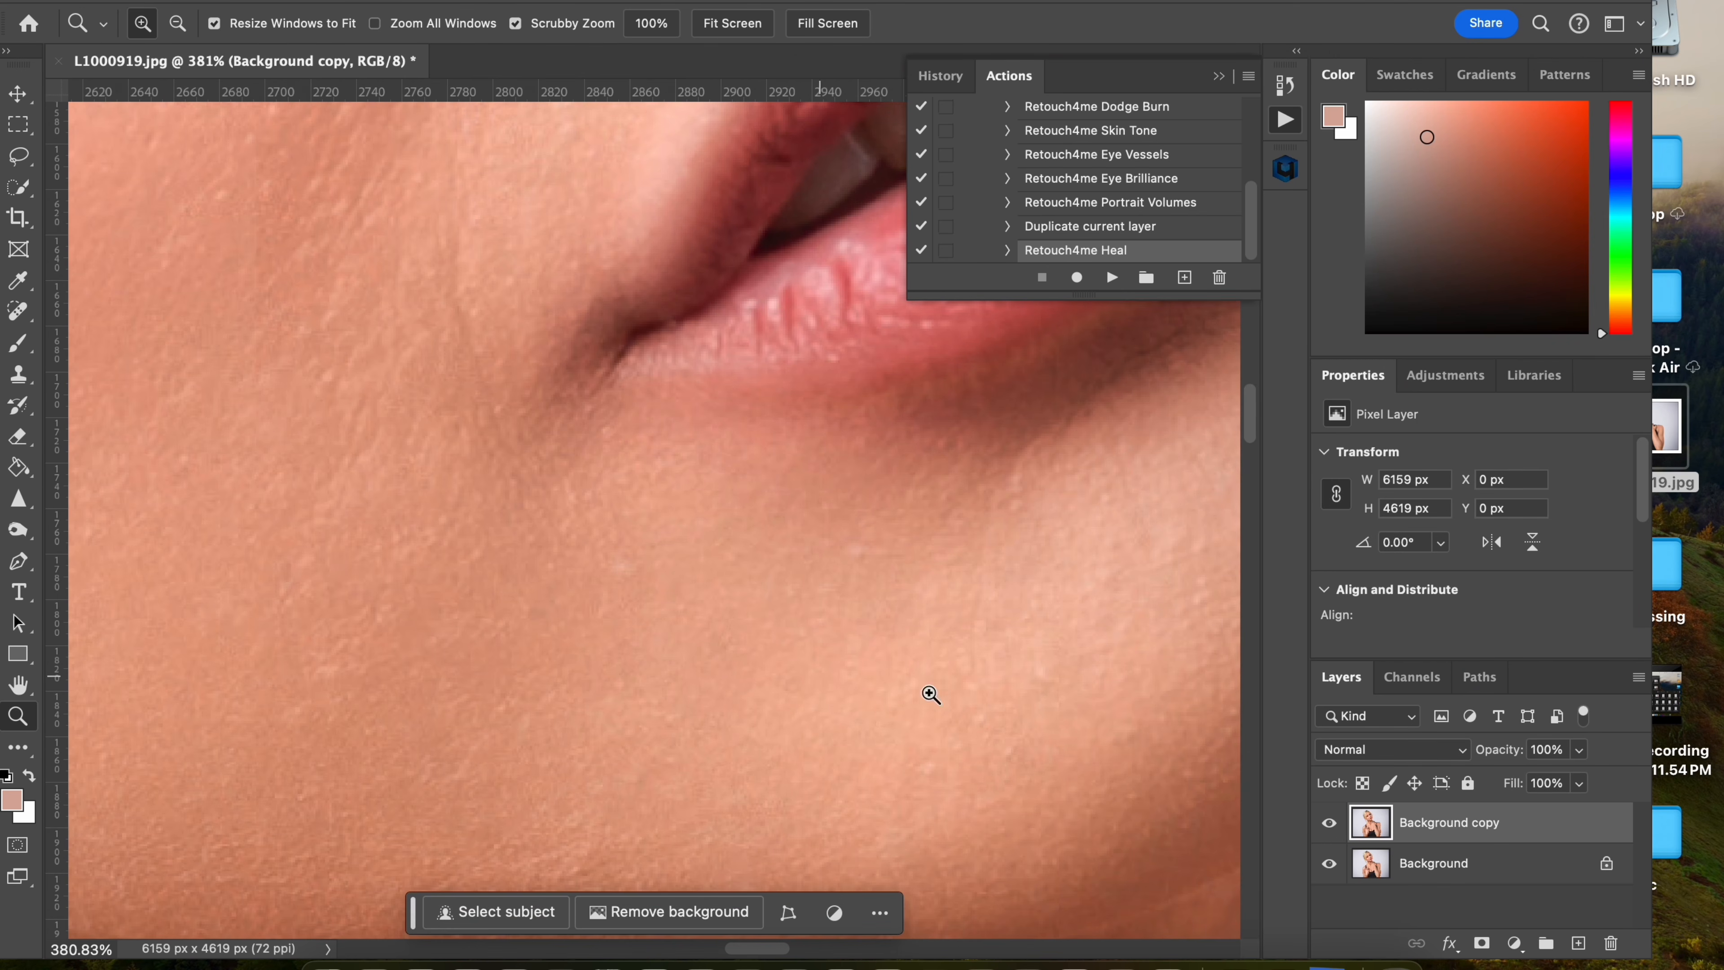
left_click(1328, 827)
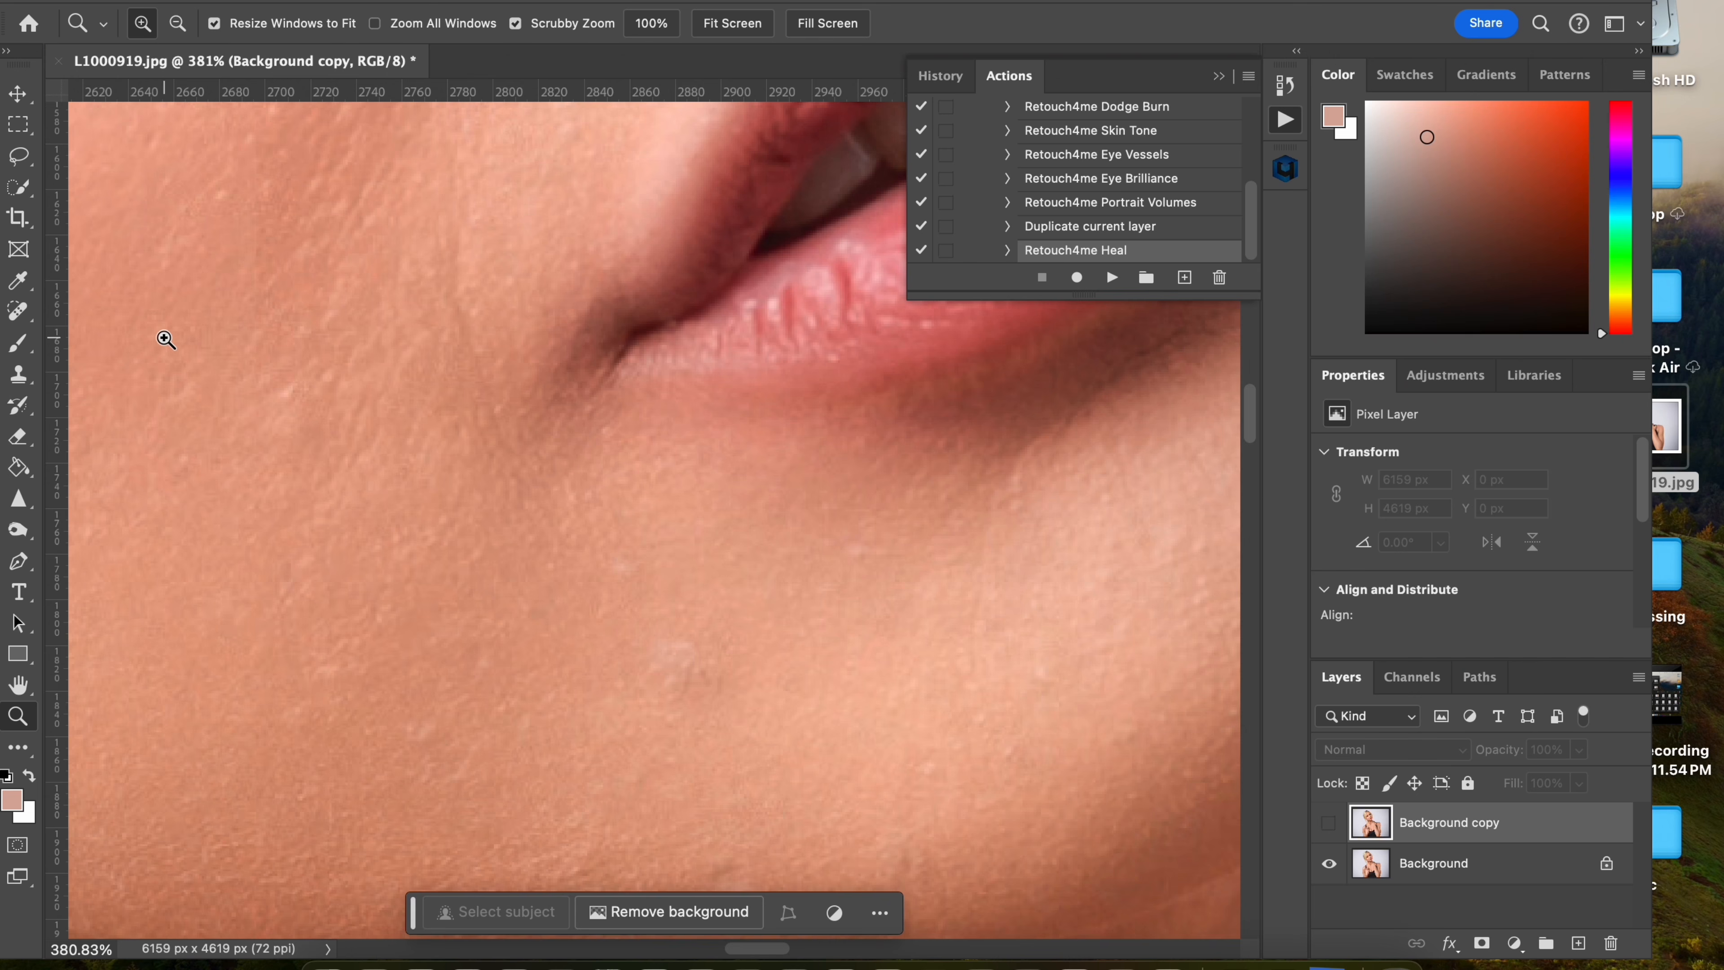
left_click(22, 440)
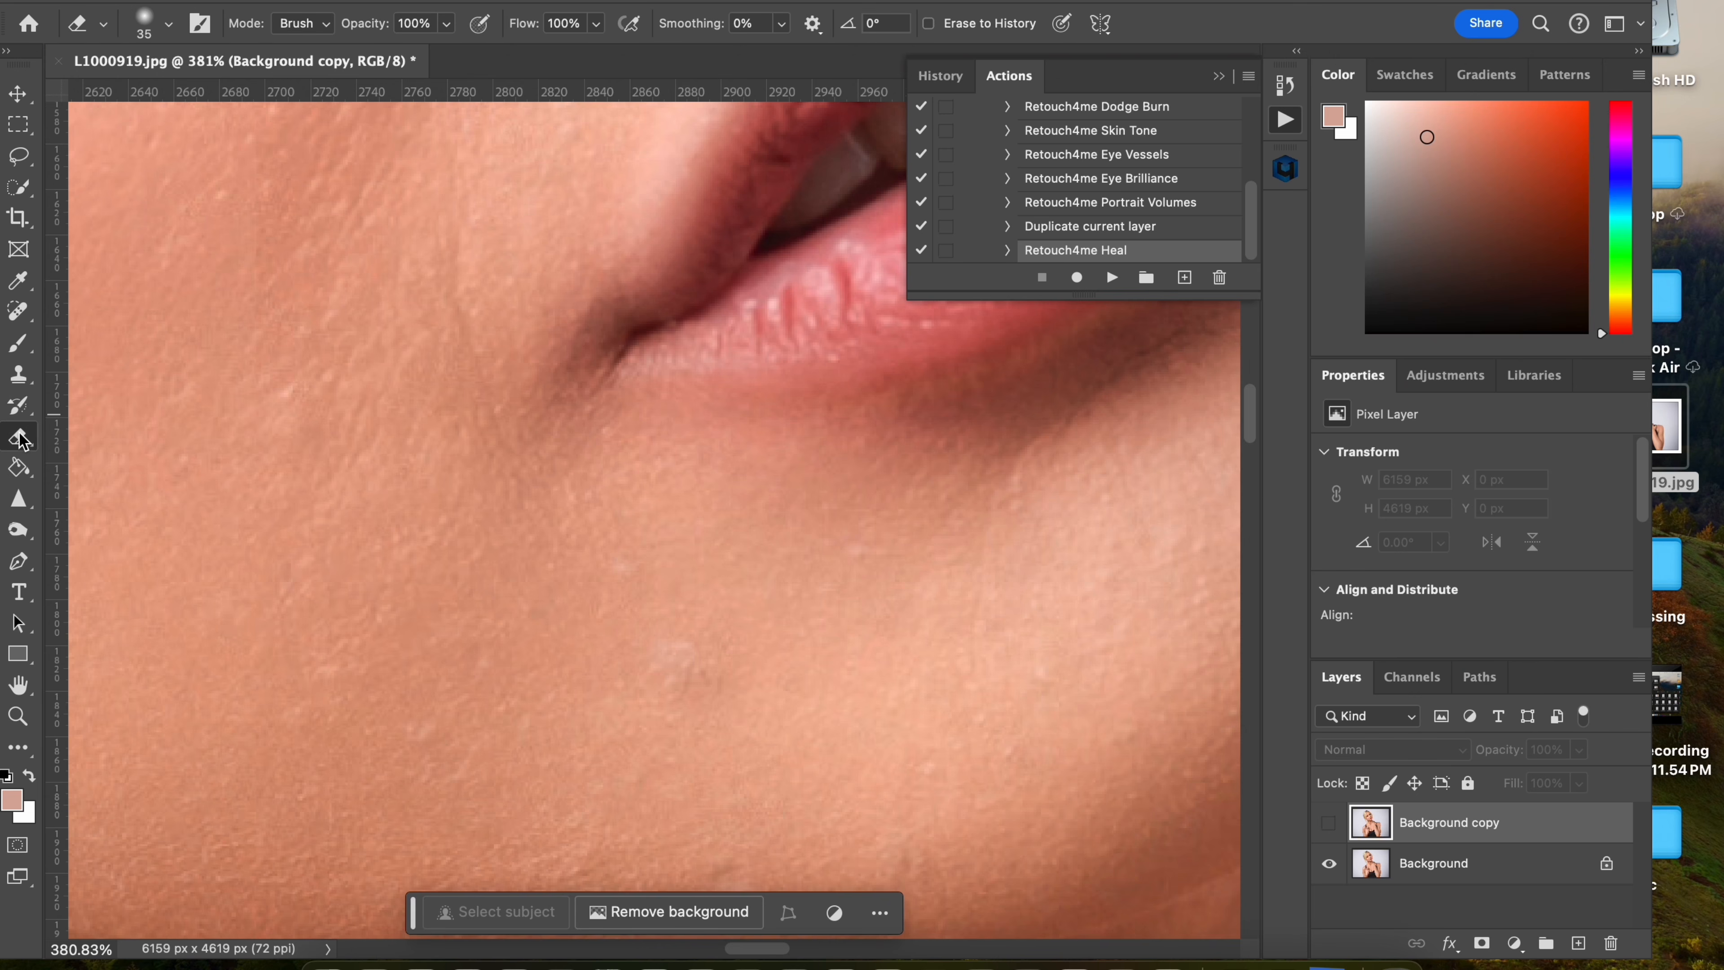
left_click(1330, 824)
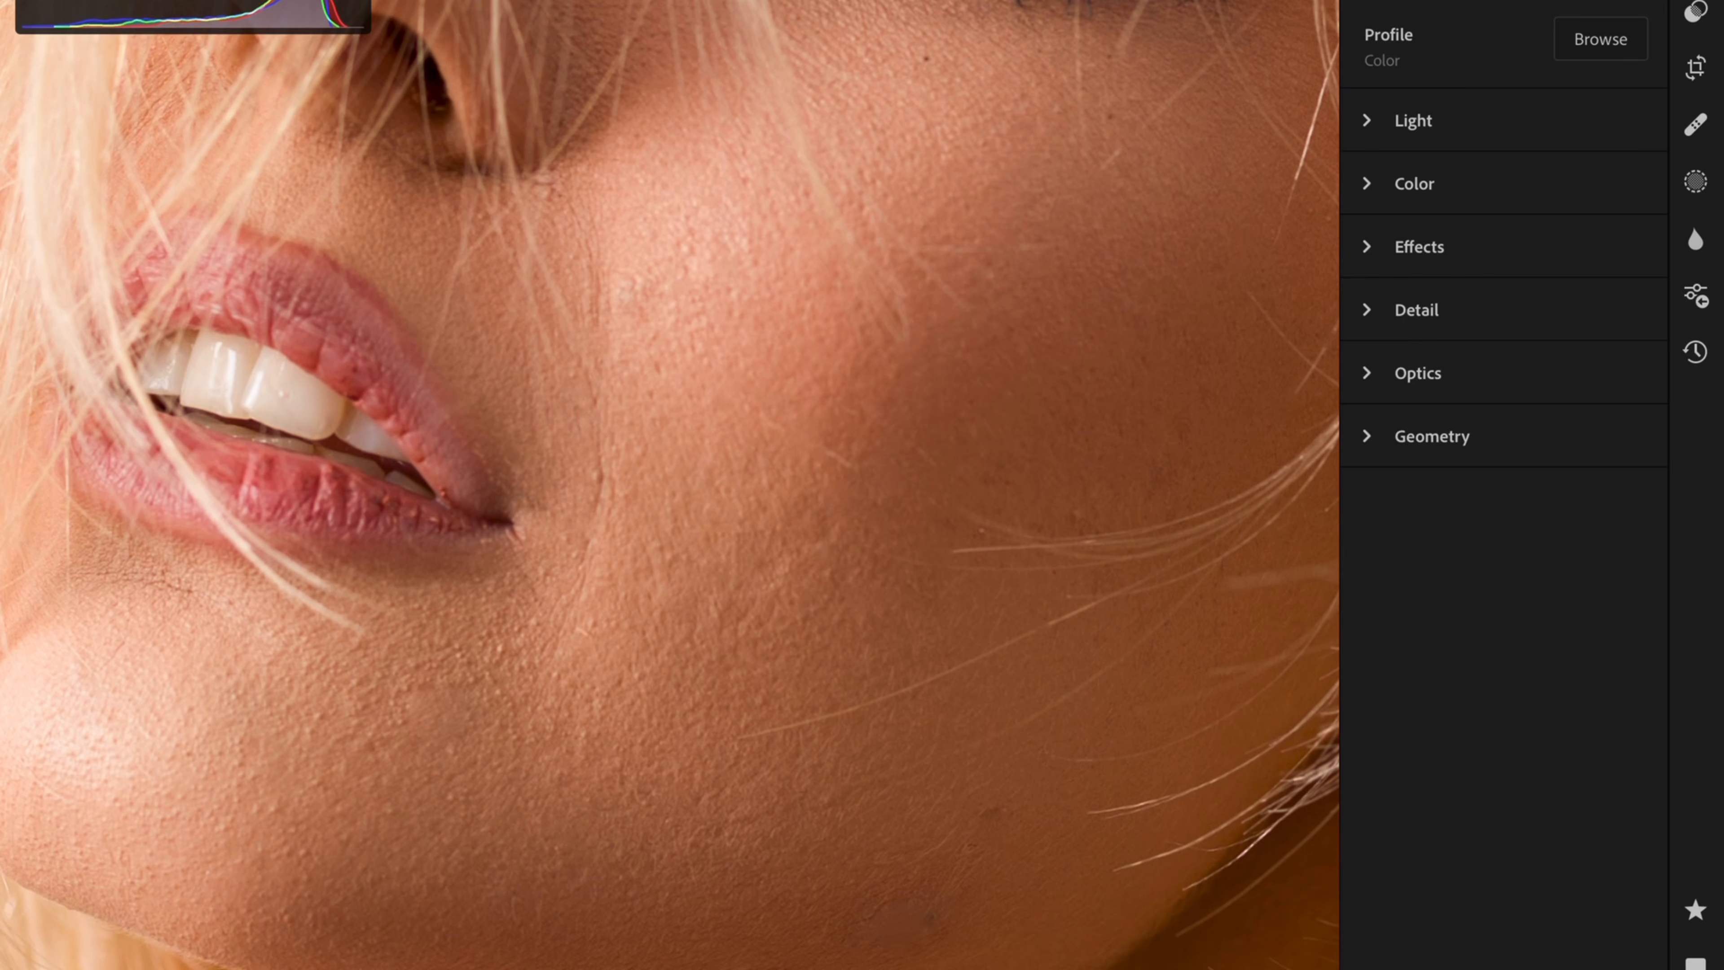
- In Lightroom, use the Remove tool with a slightly larger brush to clean up blemishes on the cheek beside the mouth
key("h")
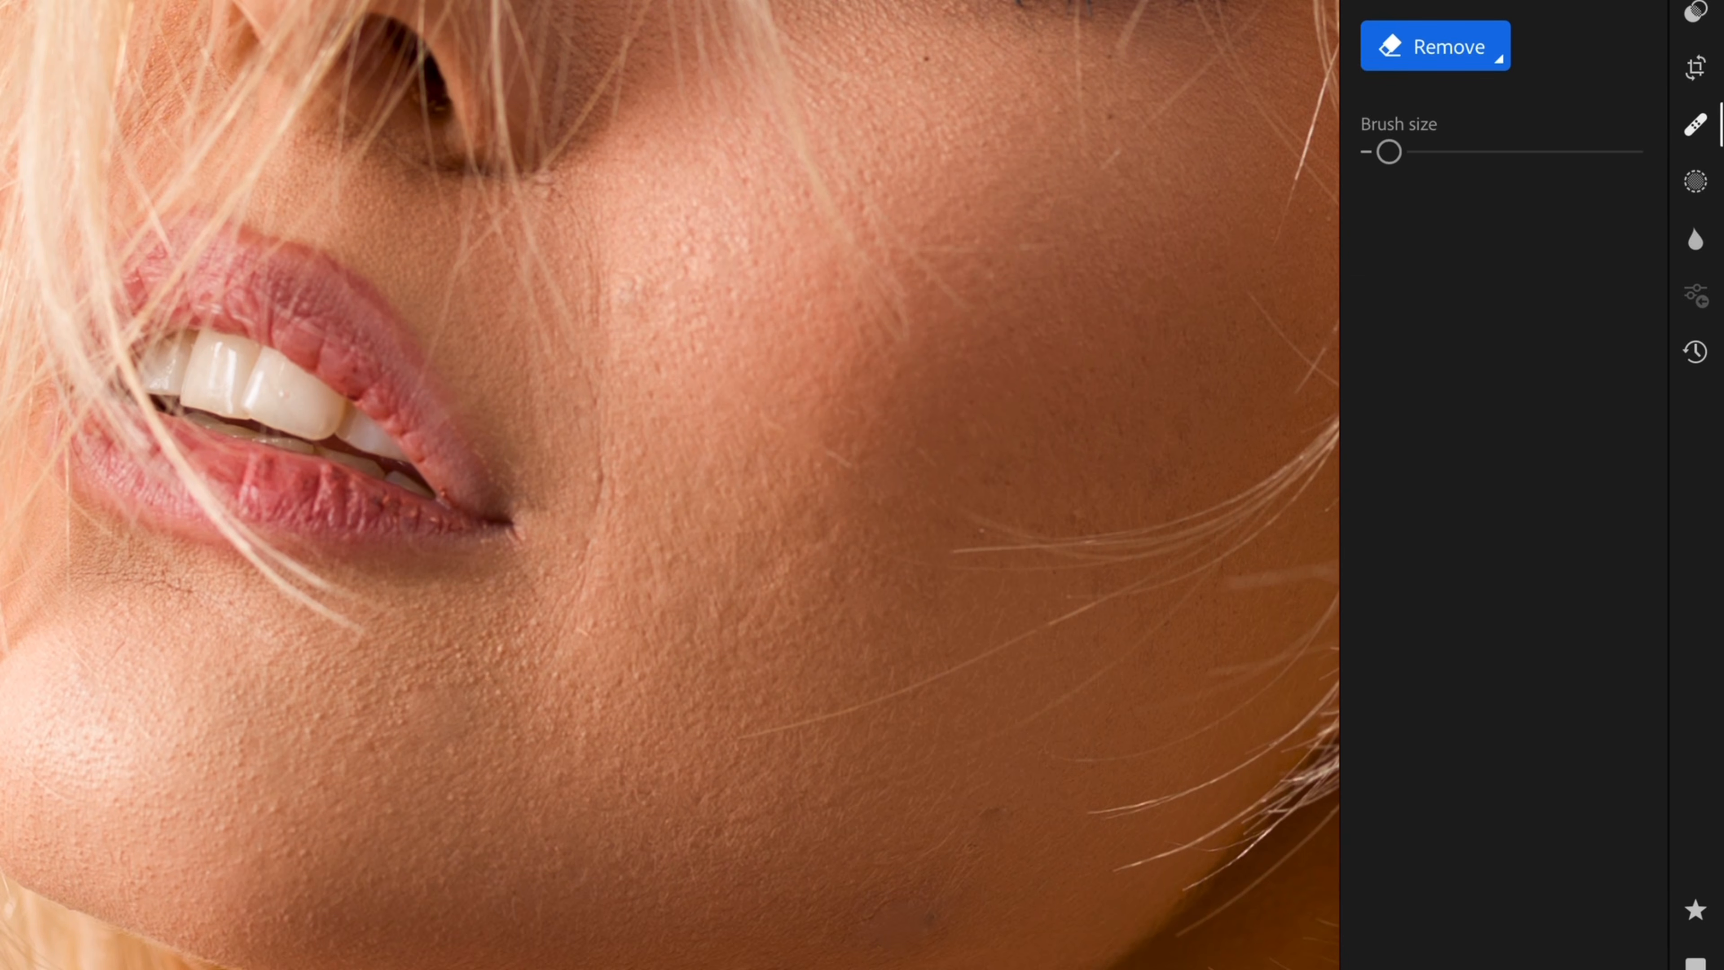
left_click_drag(1389, 152, 1392, 151)
left_click(671, 516)
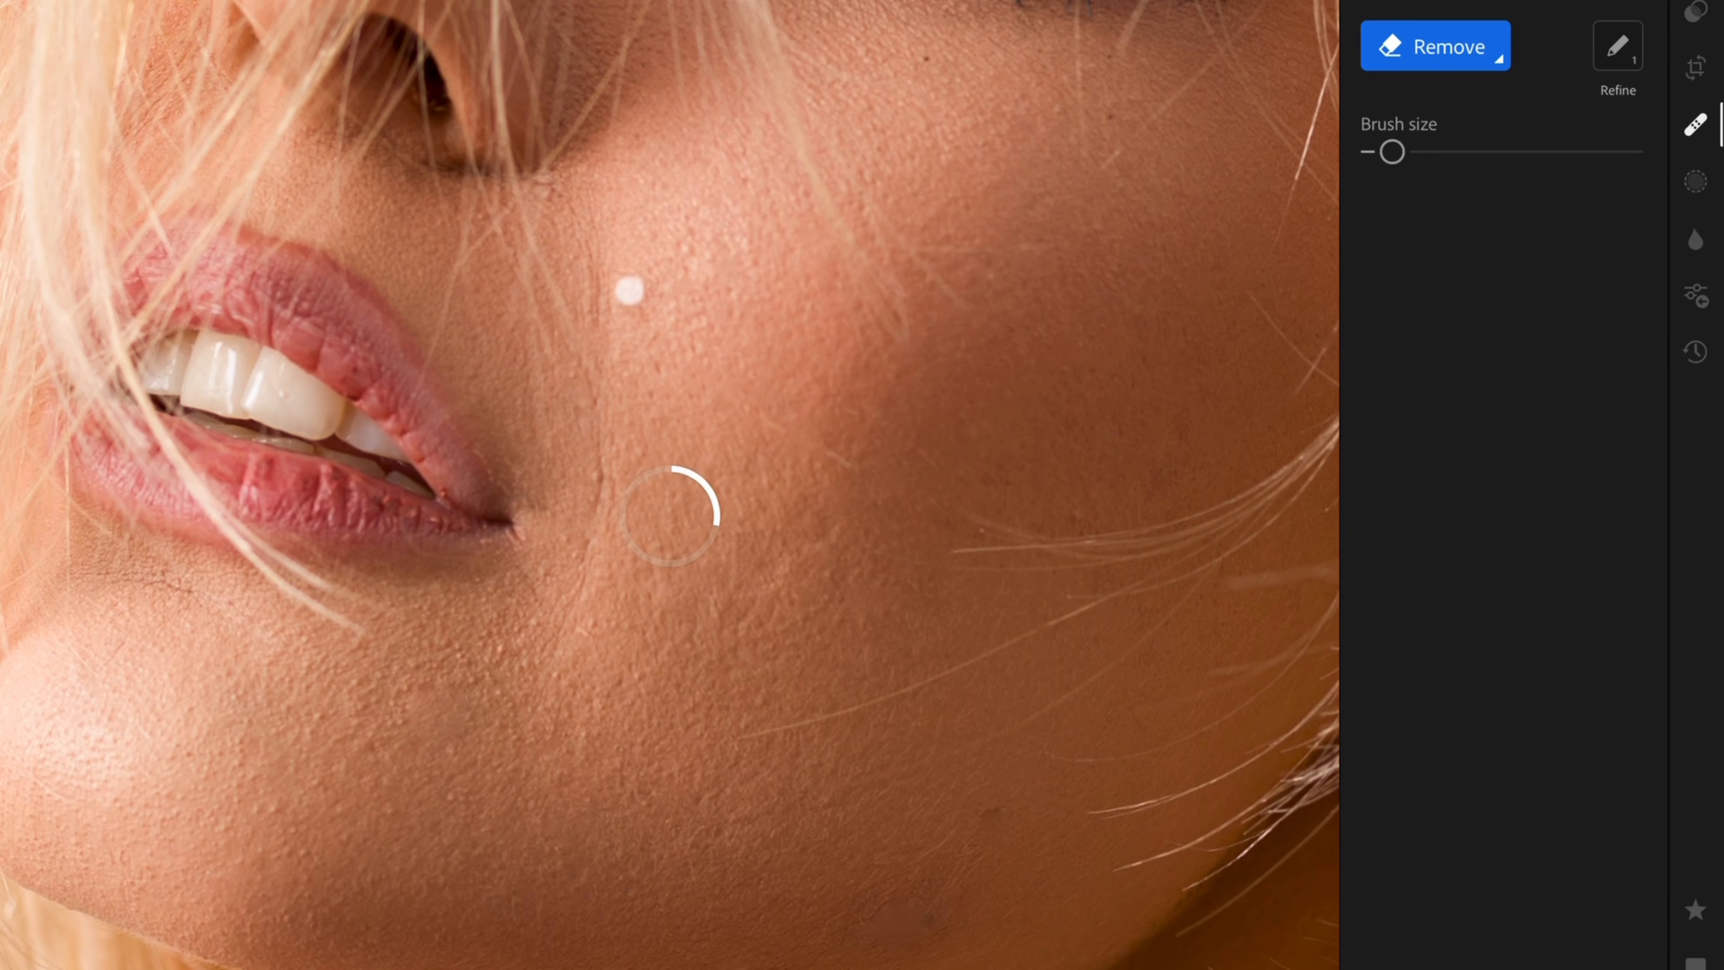
left_click(638, 309)
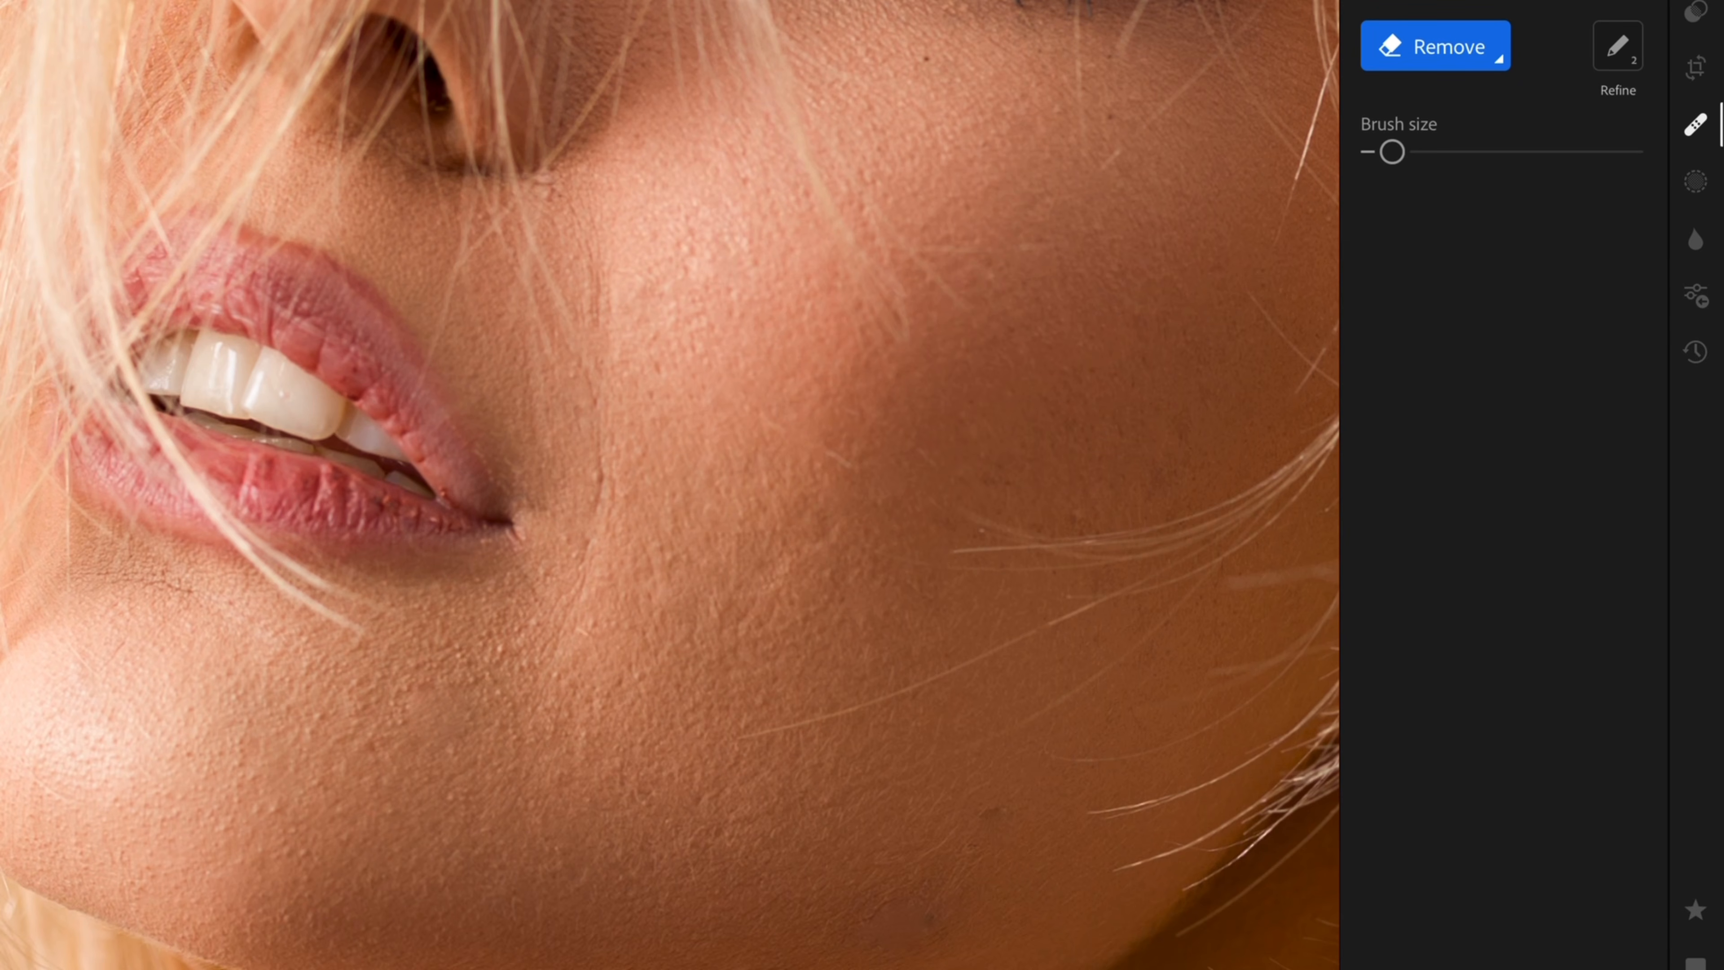
left_click(651, 288)
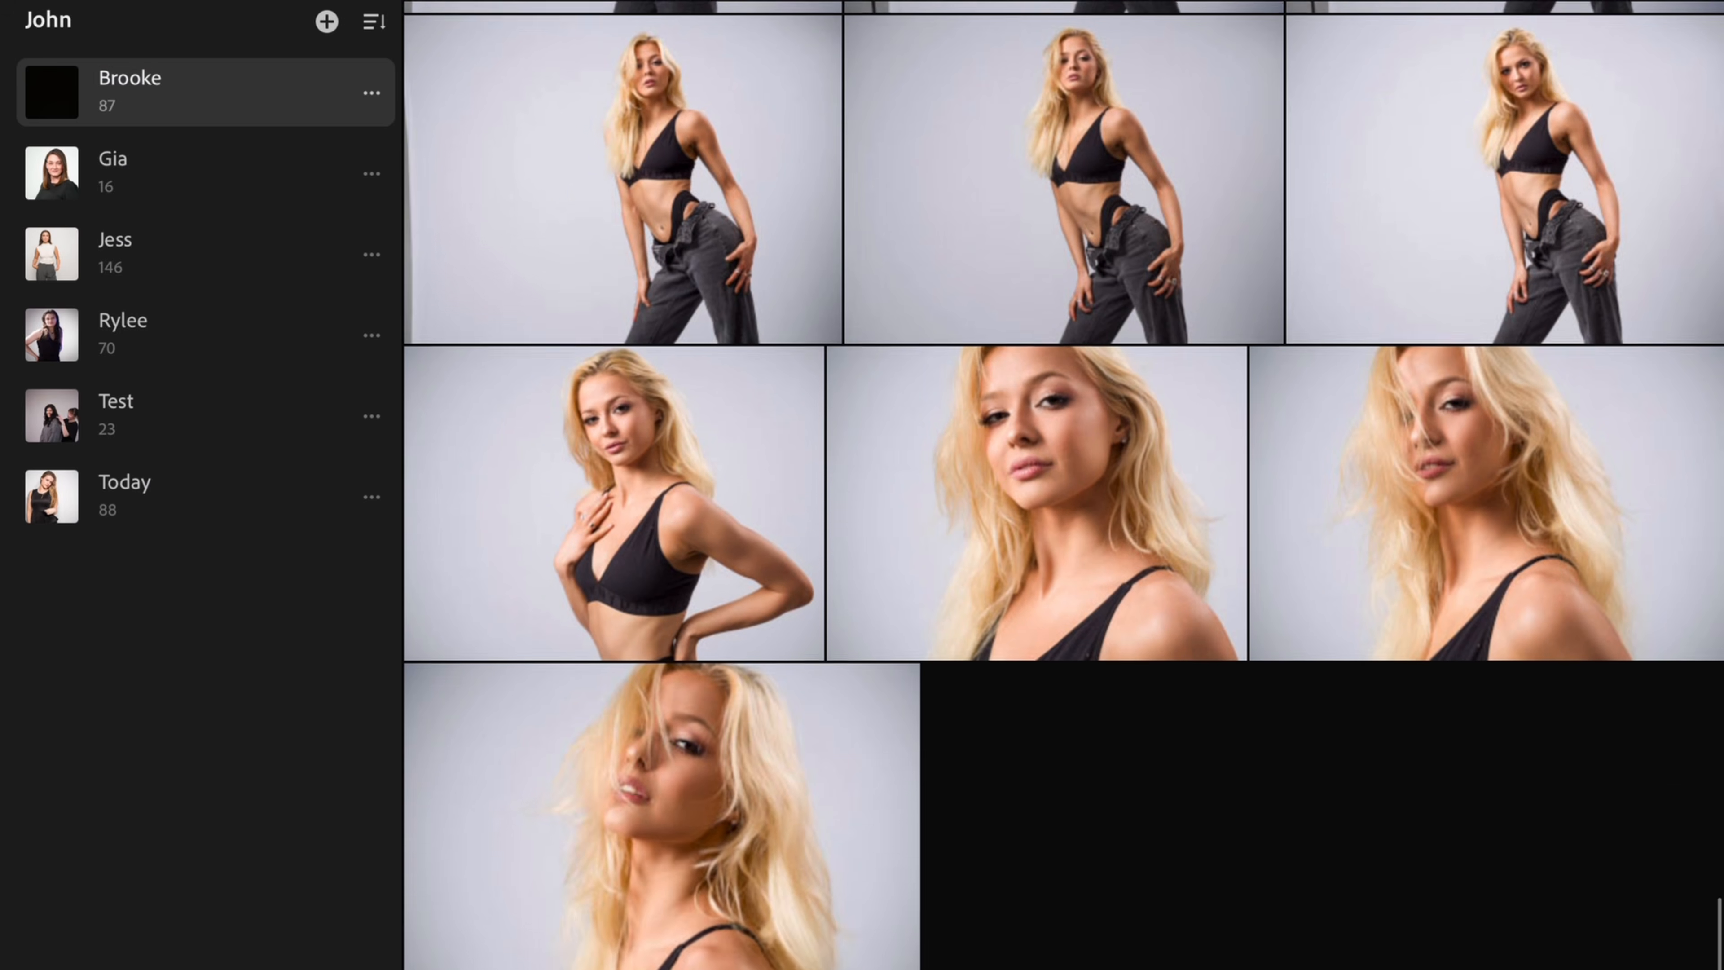
- In Photoshop, lasso the grey backdrop edge and light stand beside the model, fill the area to match the backdrop, and deselect
scroll(1064, 485, "up", 3)
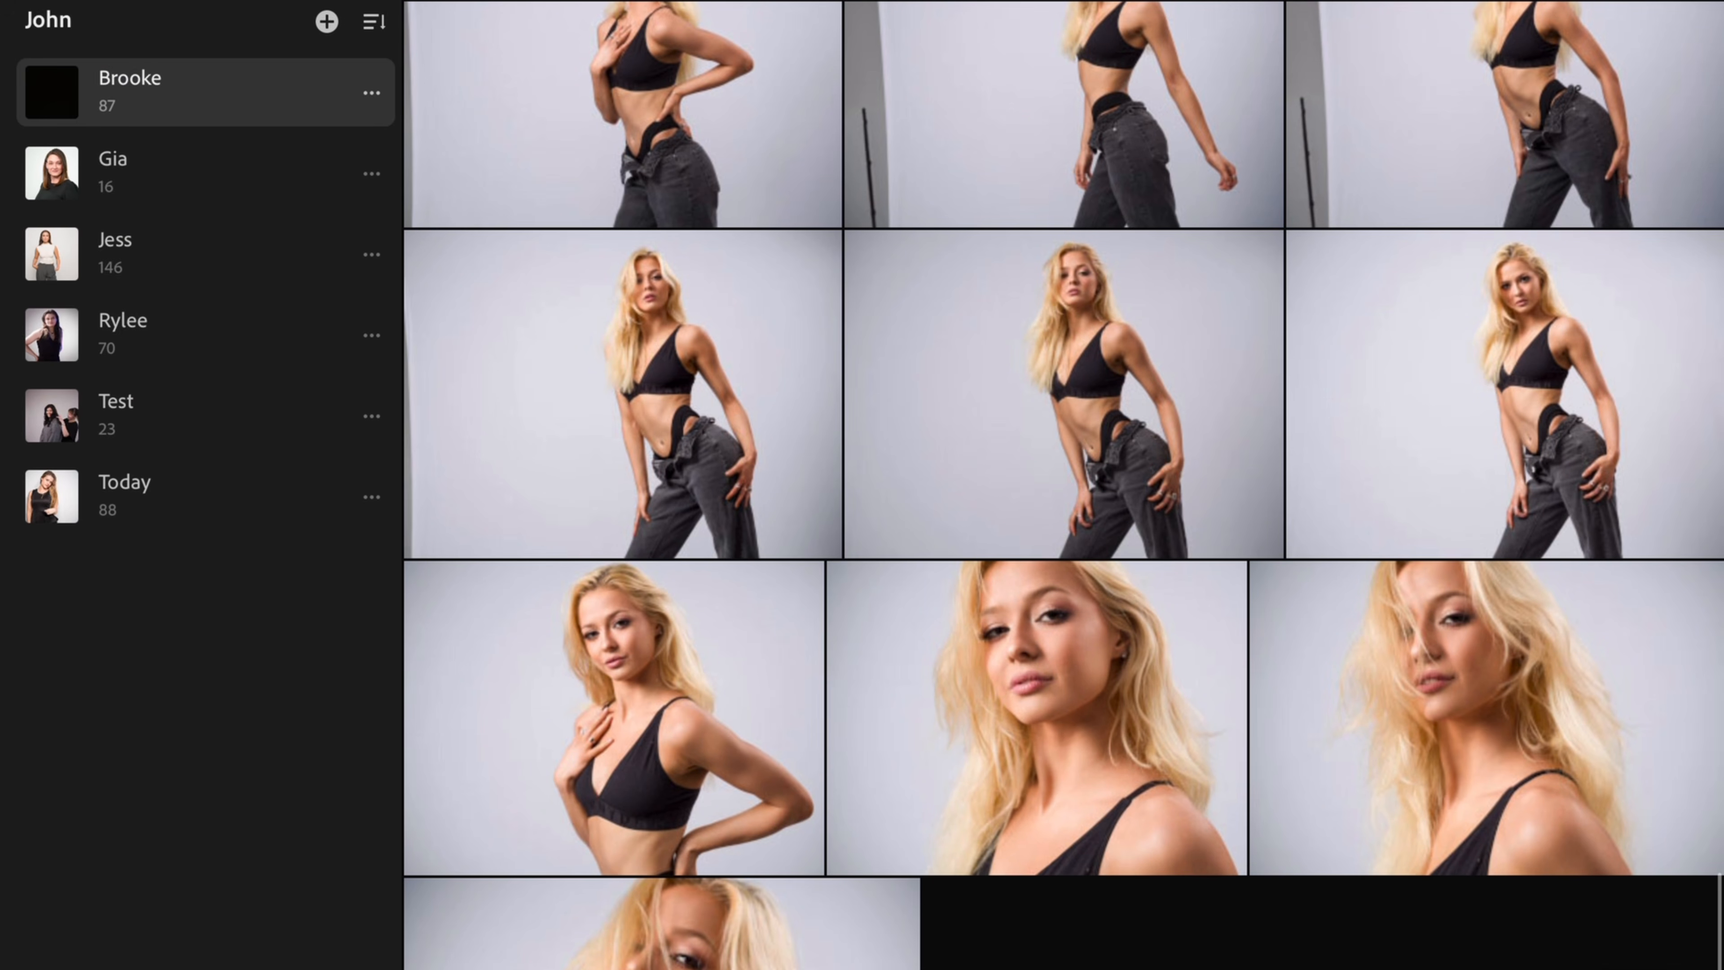
scroll(1064, 484, "up", 3)
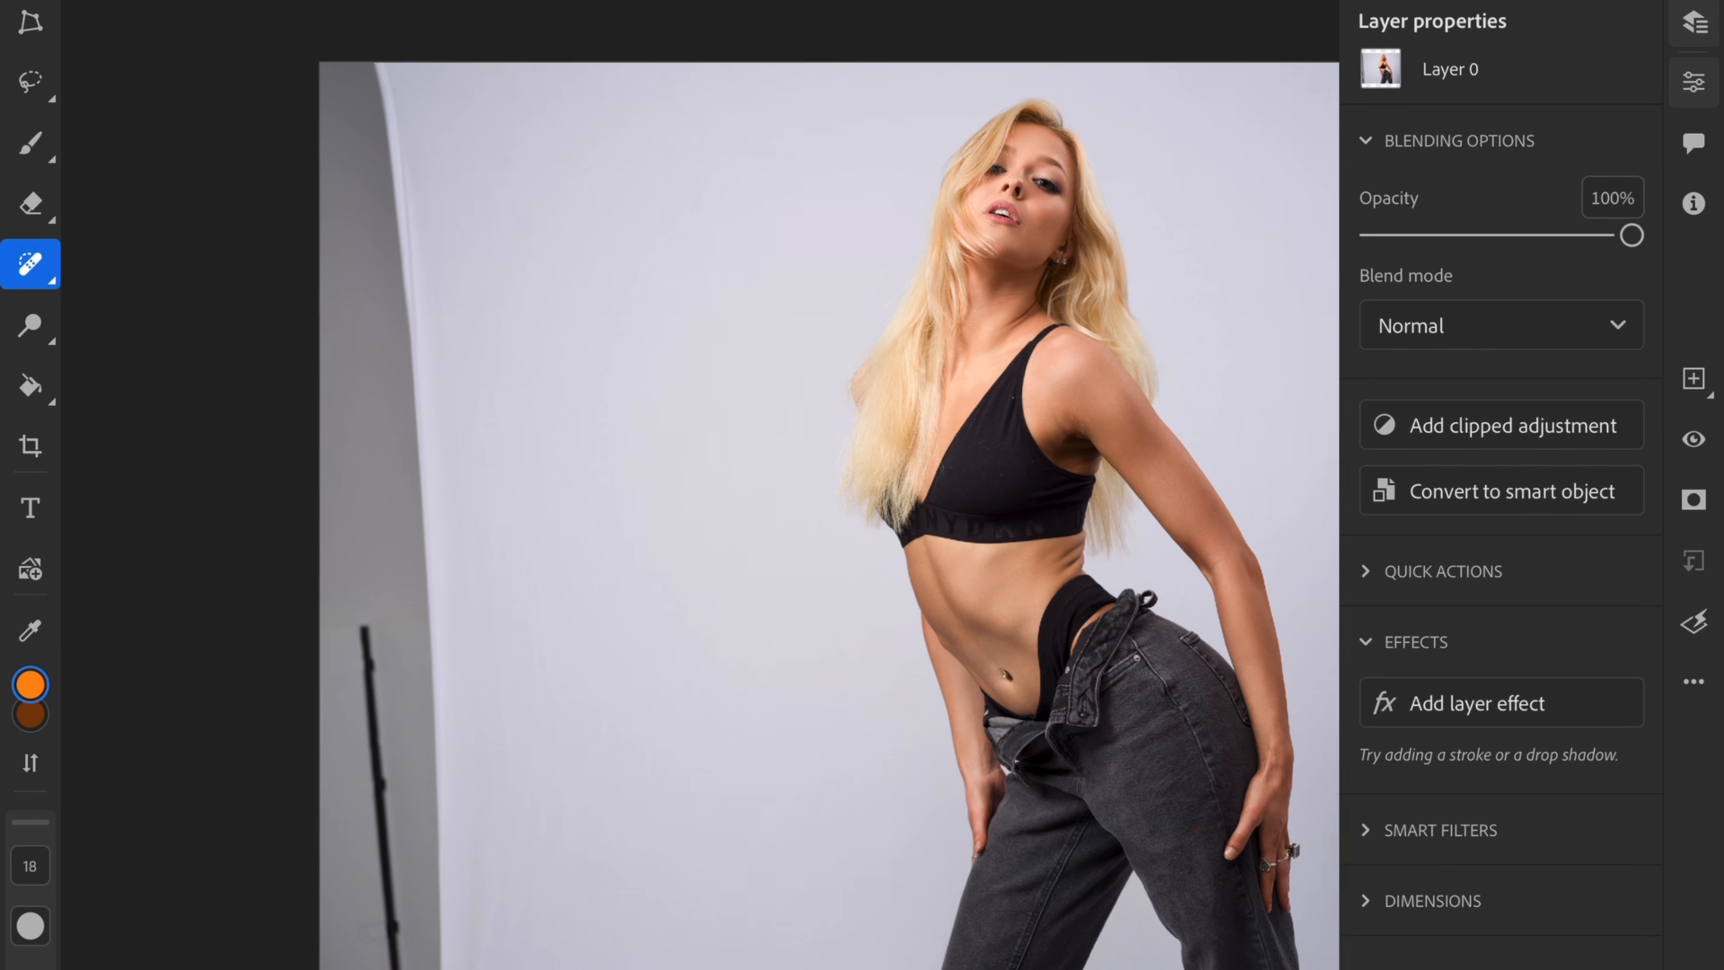
key("l")
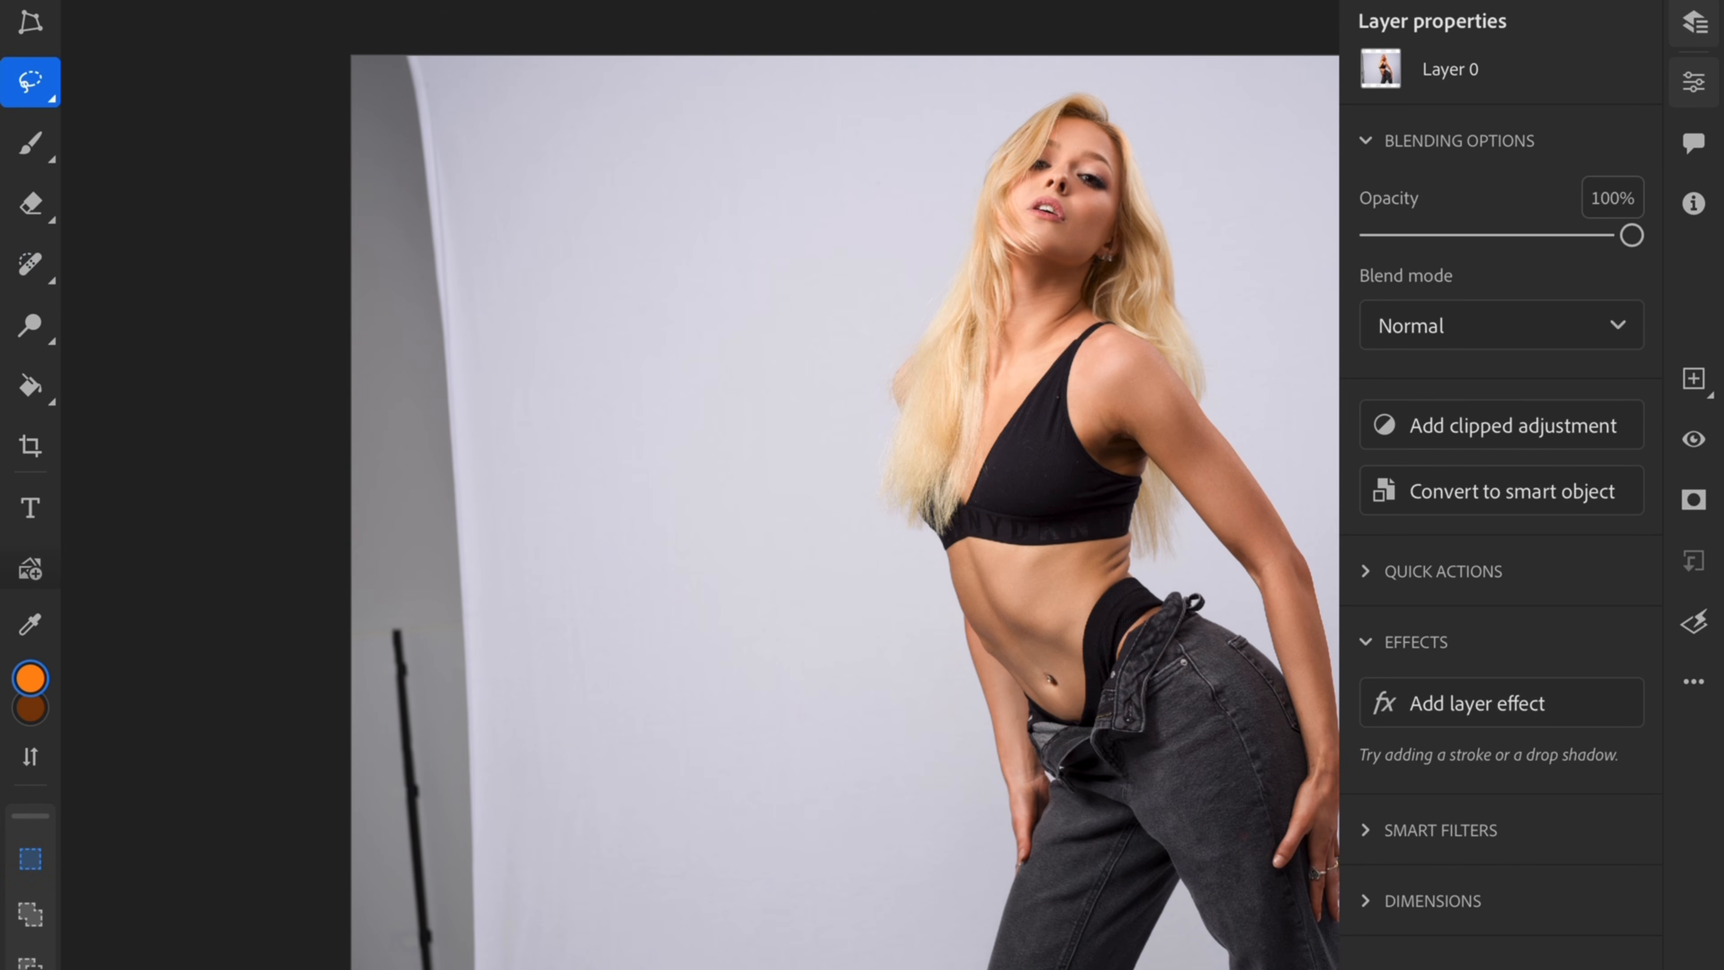
mouse_move(492, 73)
left_mouse_down()
mouse_move(591, 781)
mouse_move(588, 951)
mouse_move(343, 737)
mouse_move(352, 197)
mouse_move(380, 57)
left_mouse_up()
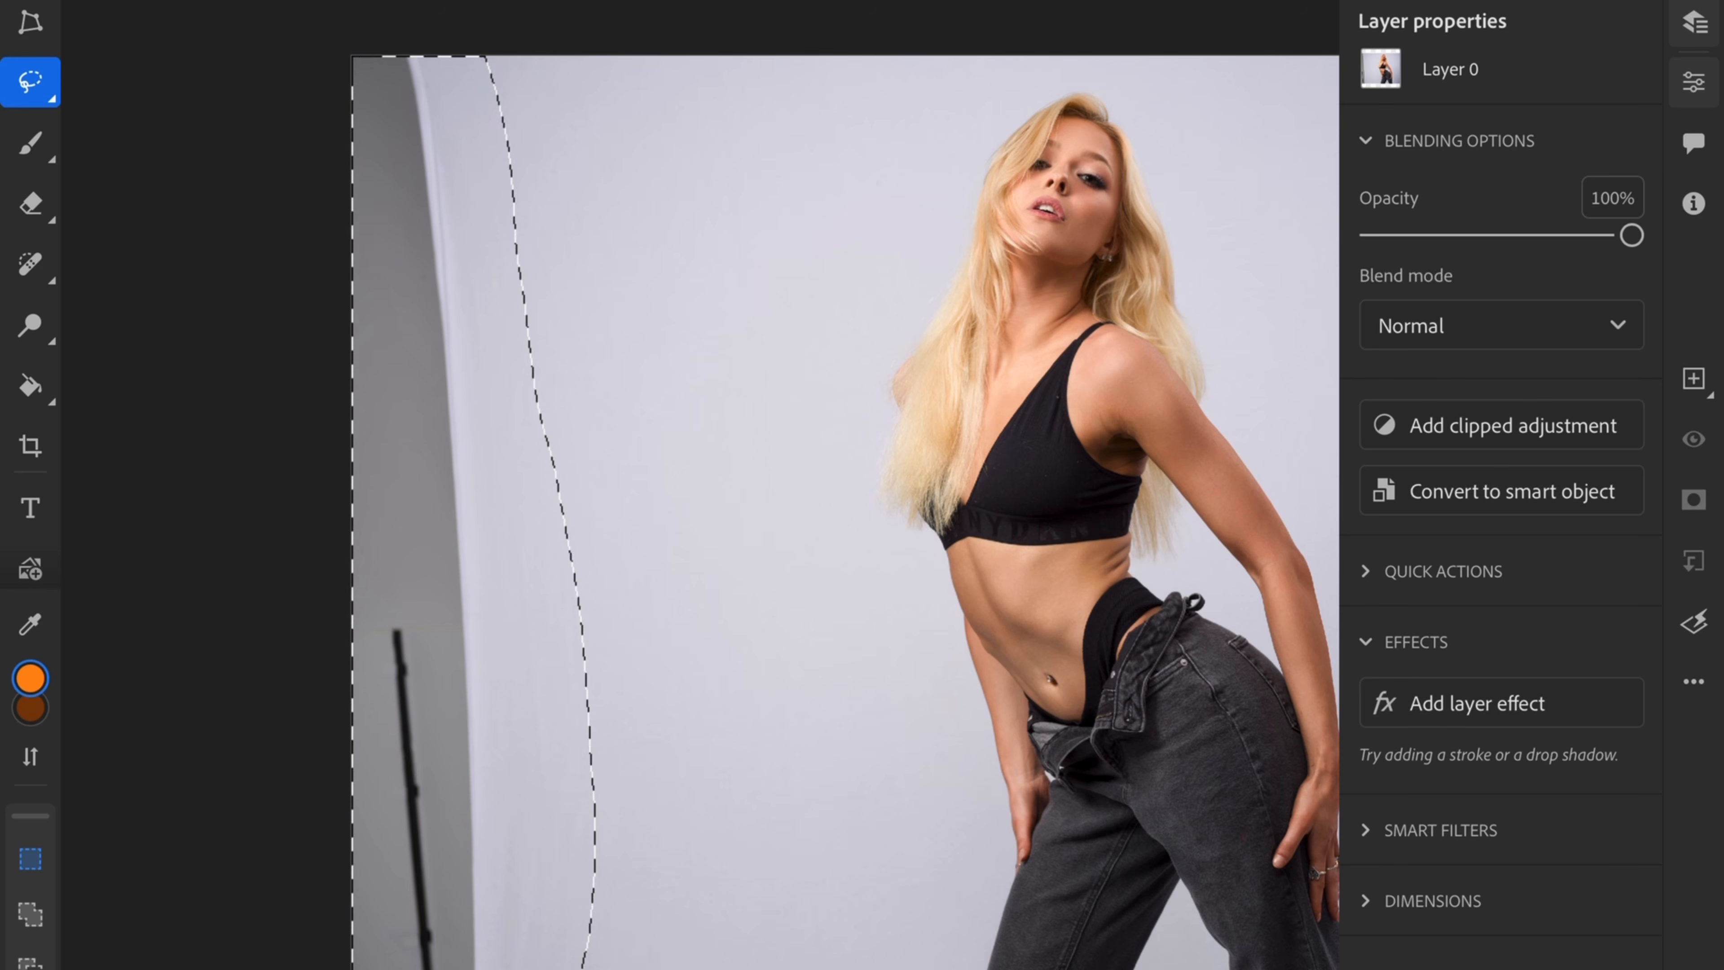
key("shift+BackSpace")
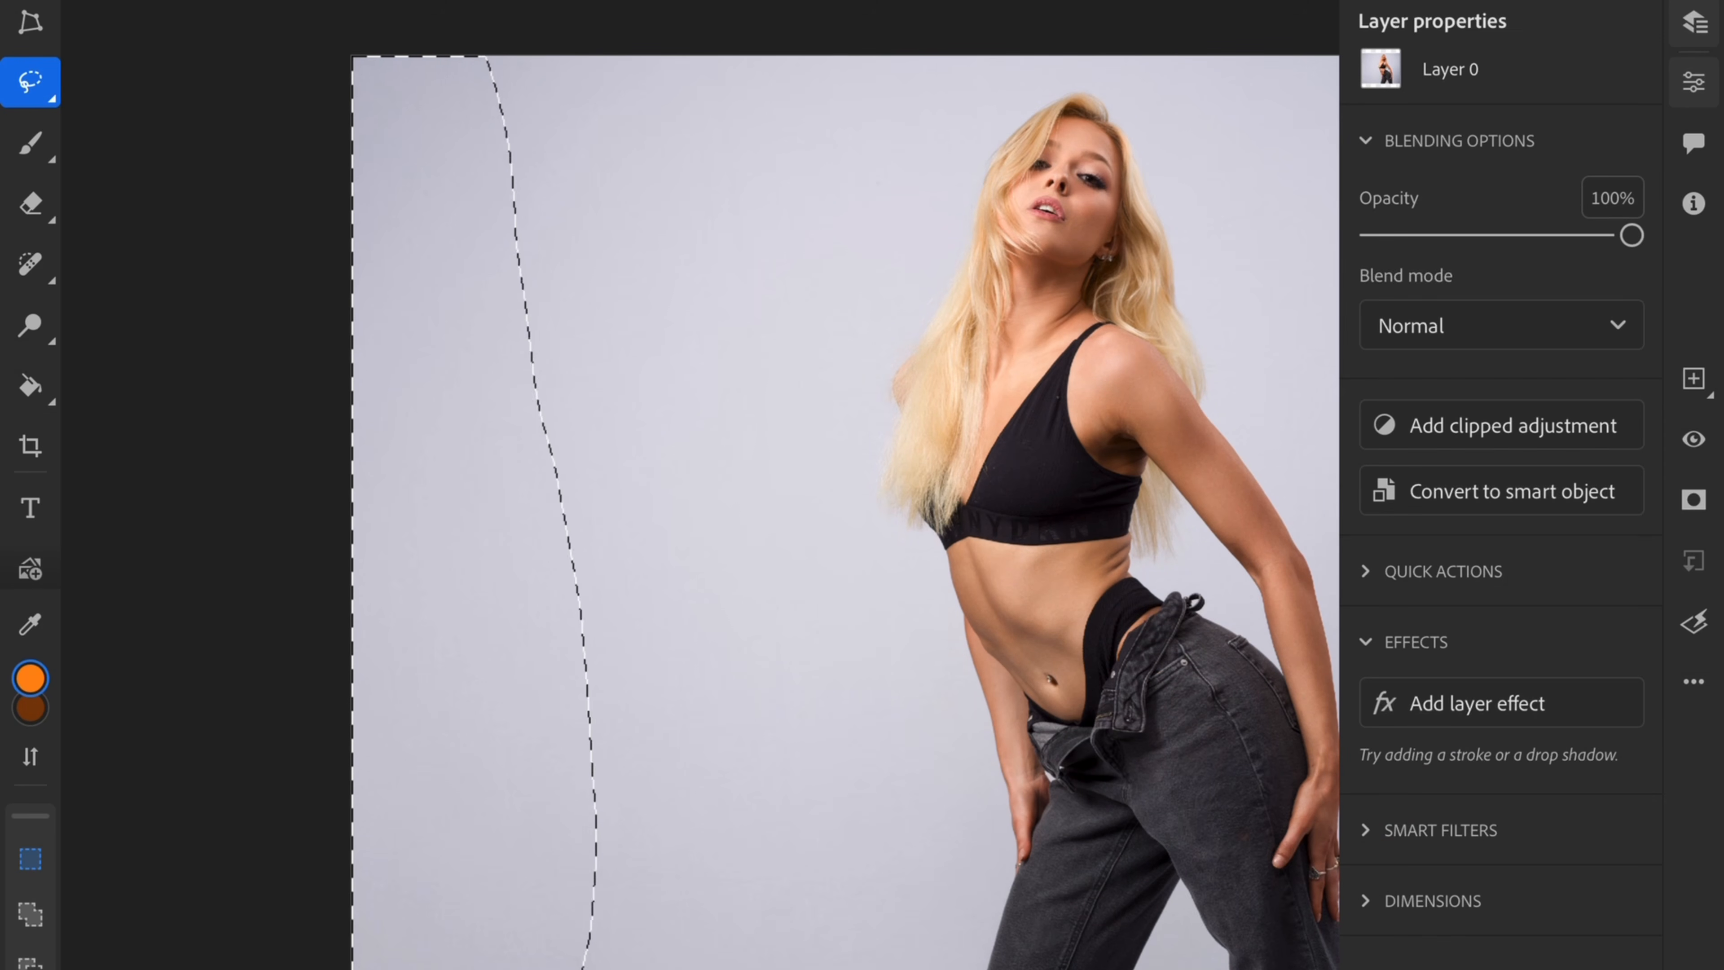
key("ctrl+d")
- Inspect the model's face up close and activate the healing brush for retouching the skin around the mouth and cheek
scroll(1085, 184, "up", 10)
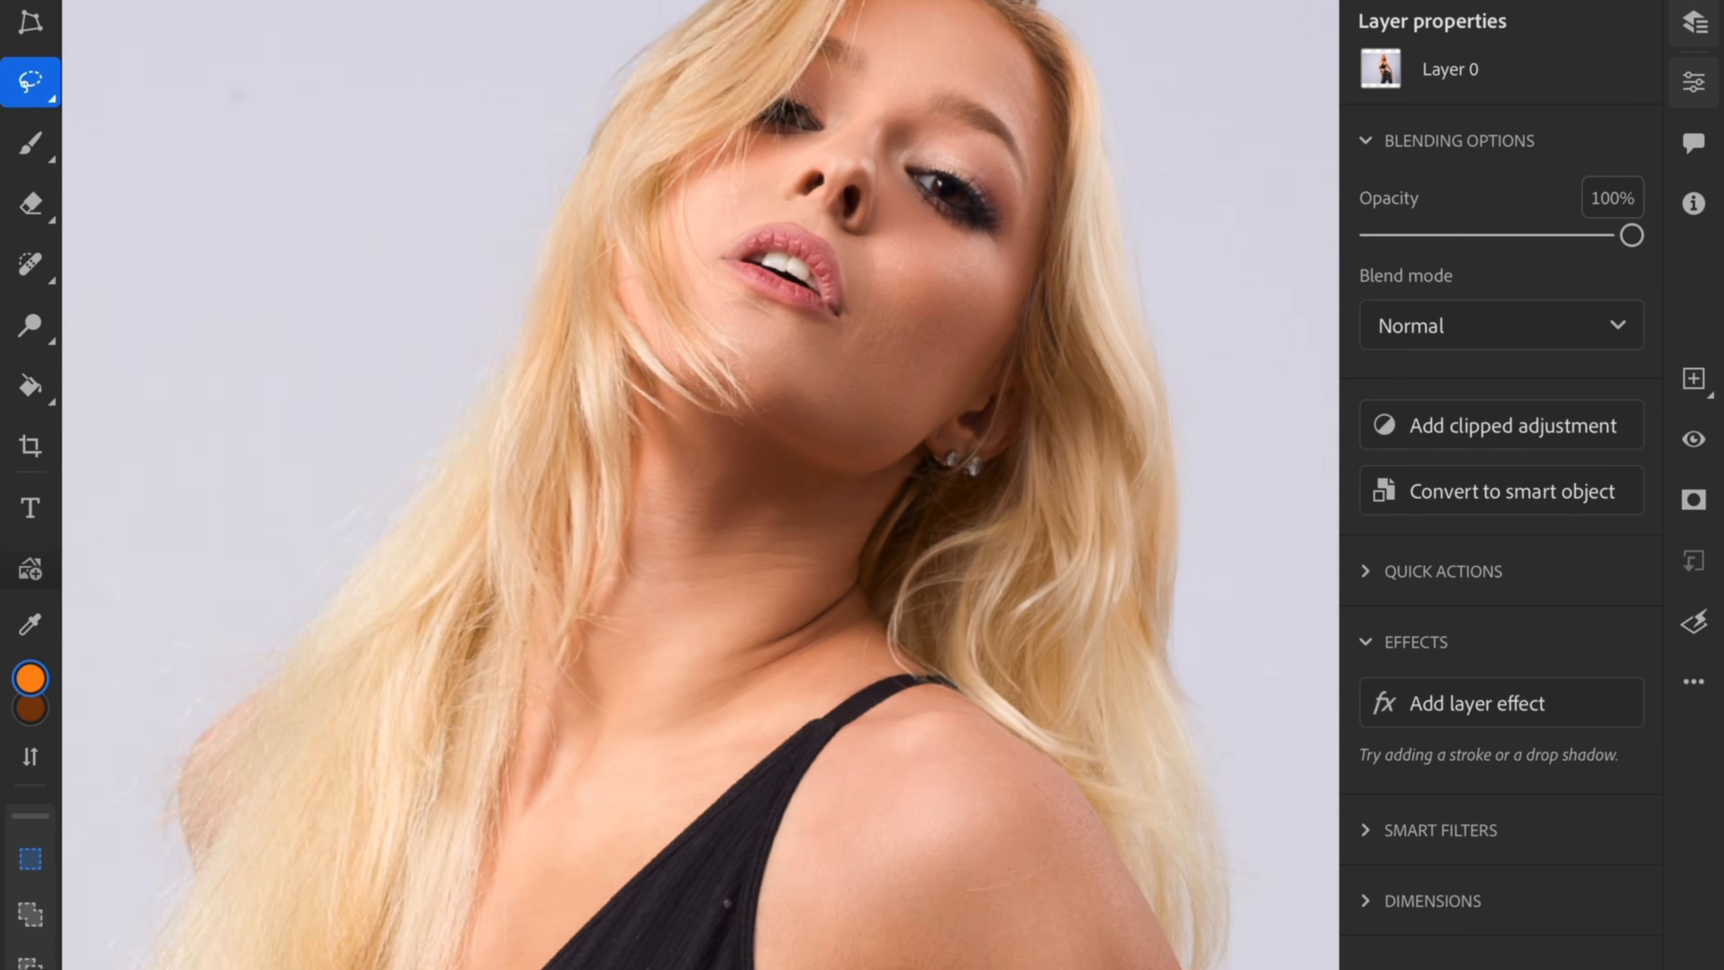
scroll(700, 485, "up", 3)
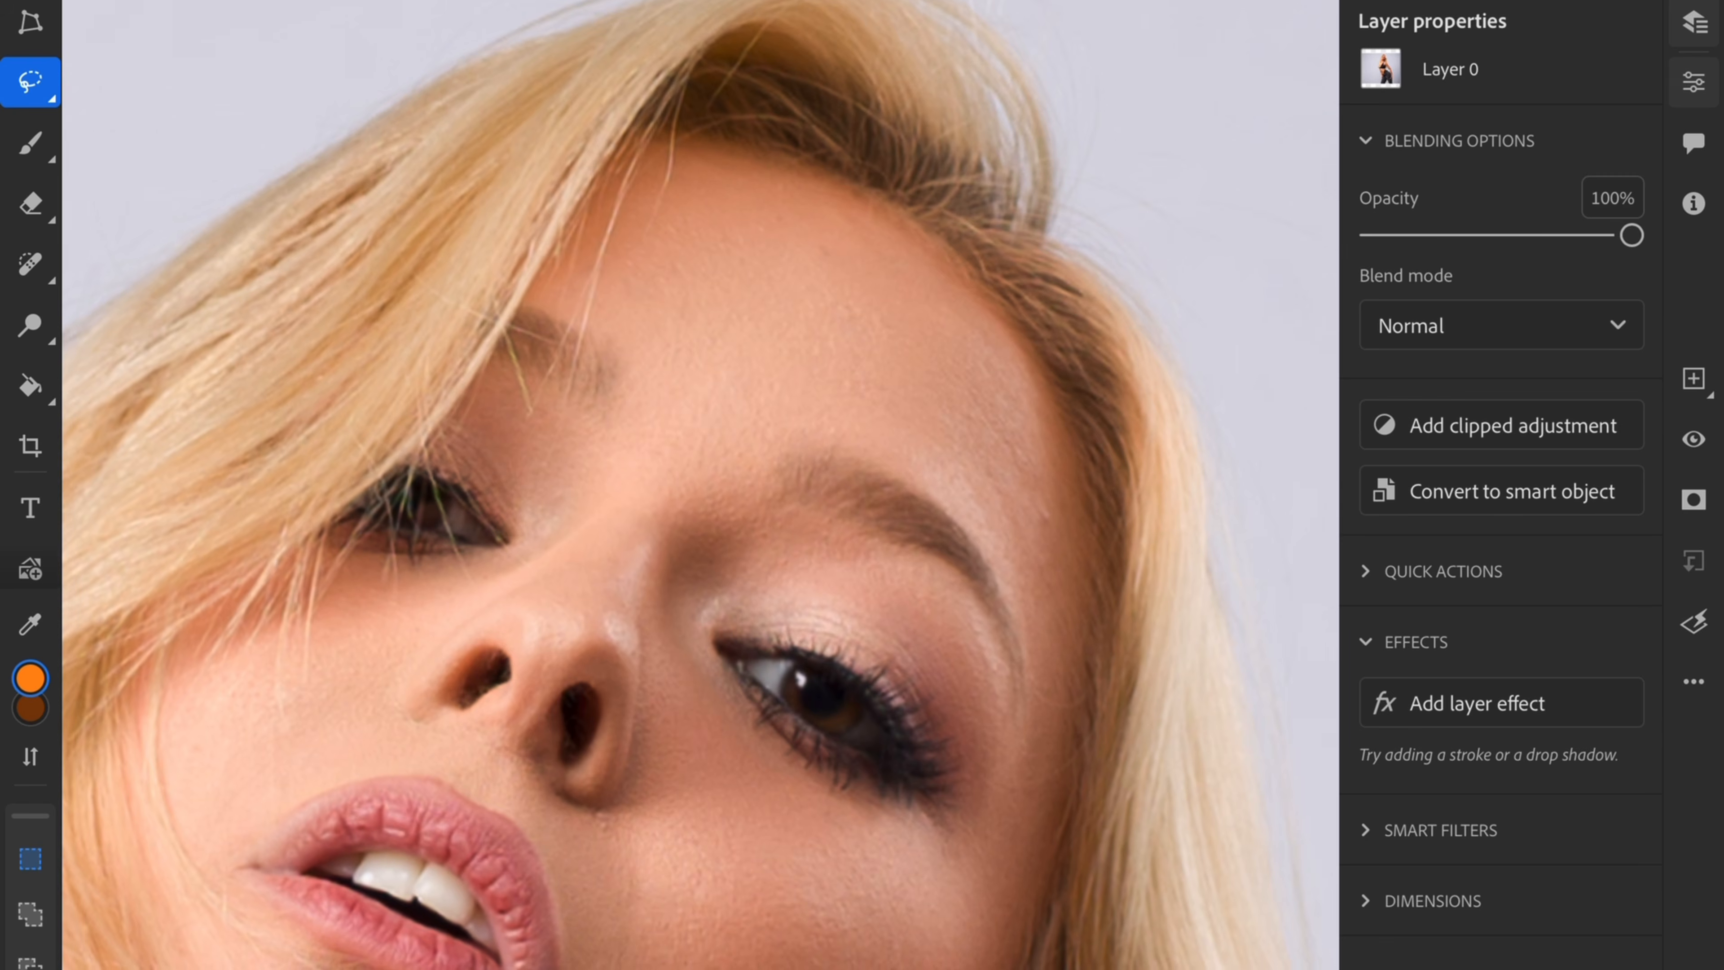
scroll(701, 485, "down", 8)
scroll(939, 166, "up", 2)
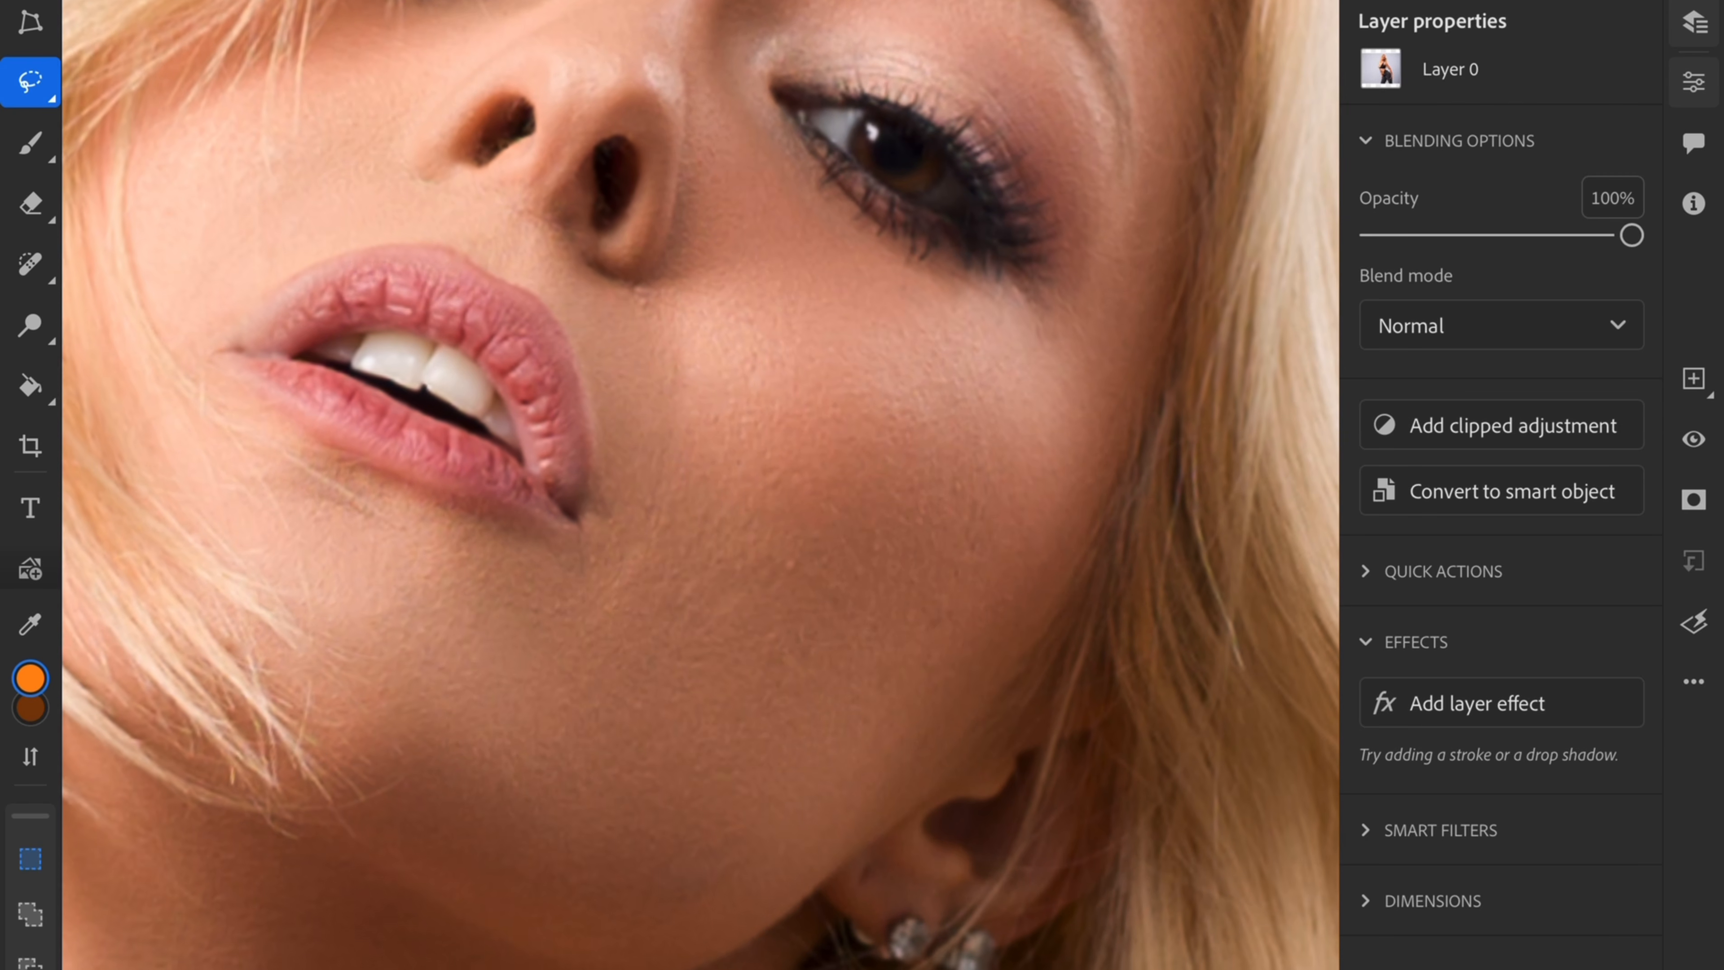
left_click(30, 263)
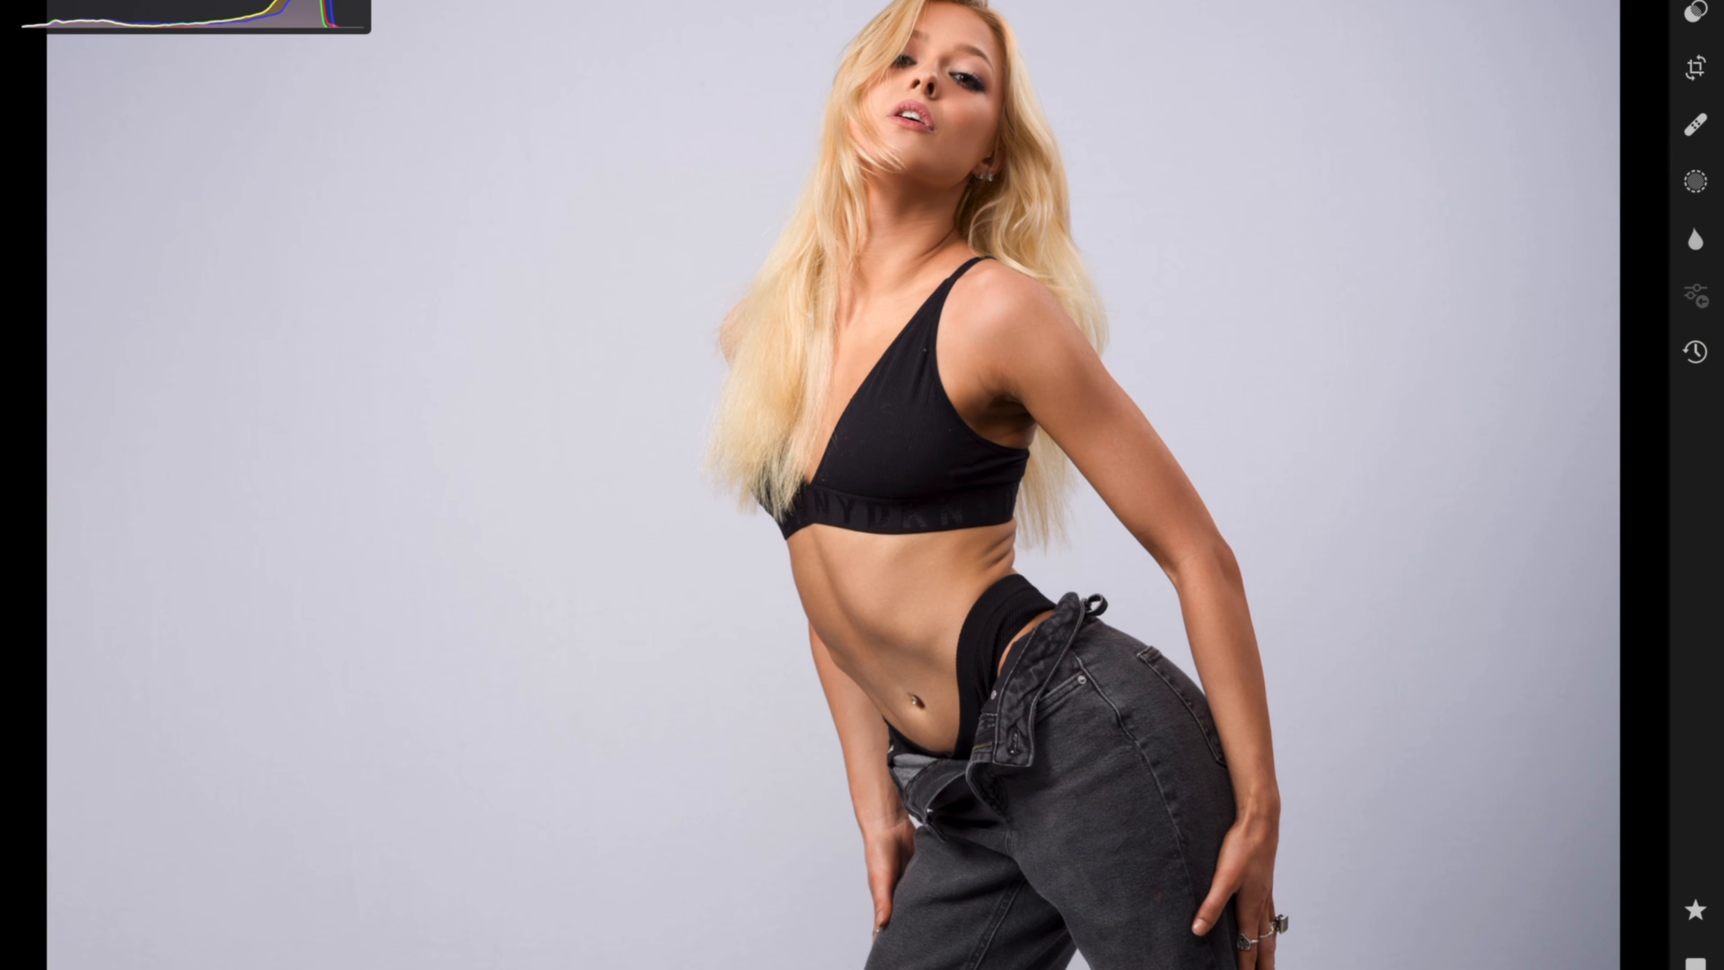
scroll(937, 67, "up", 5)
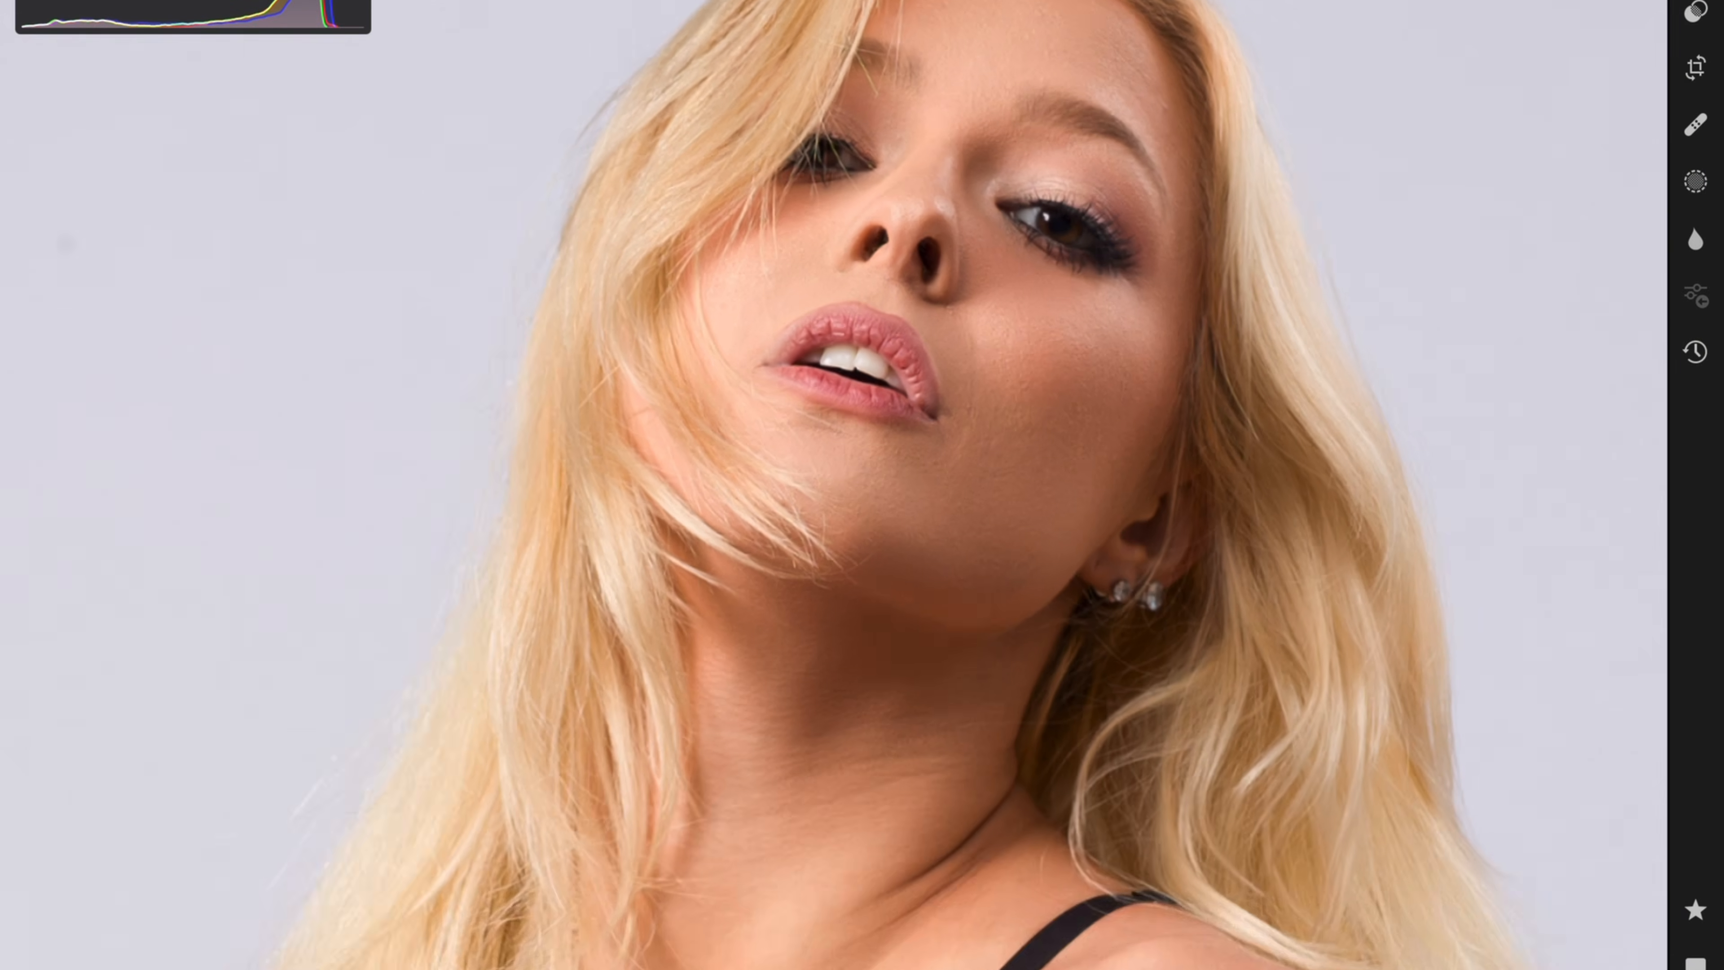
scroll(937, 68, "down", 5)
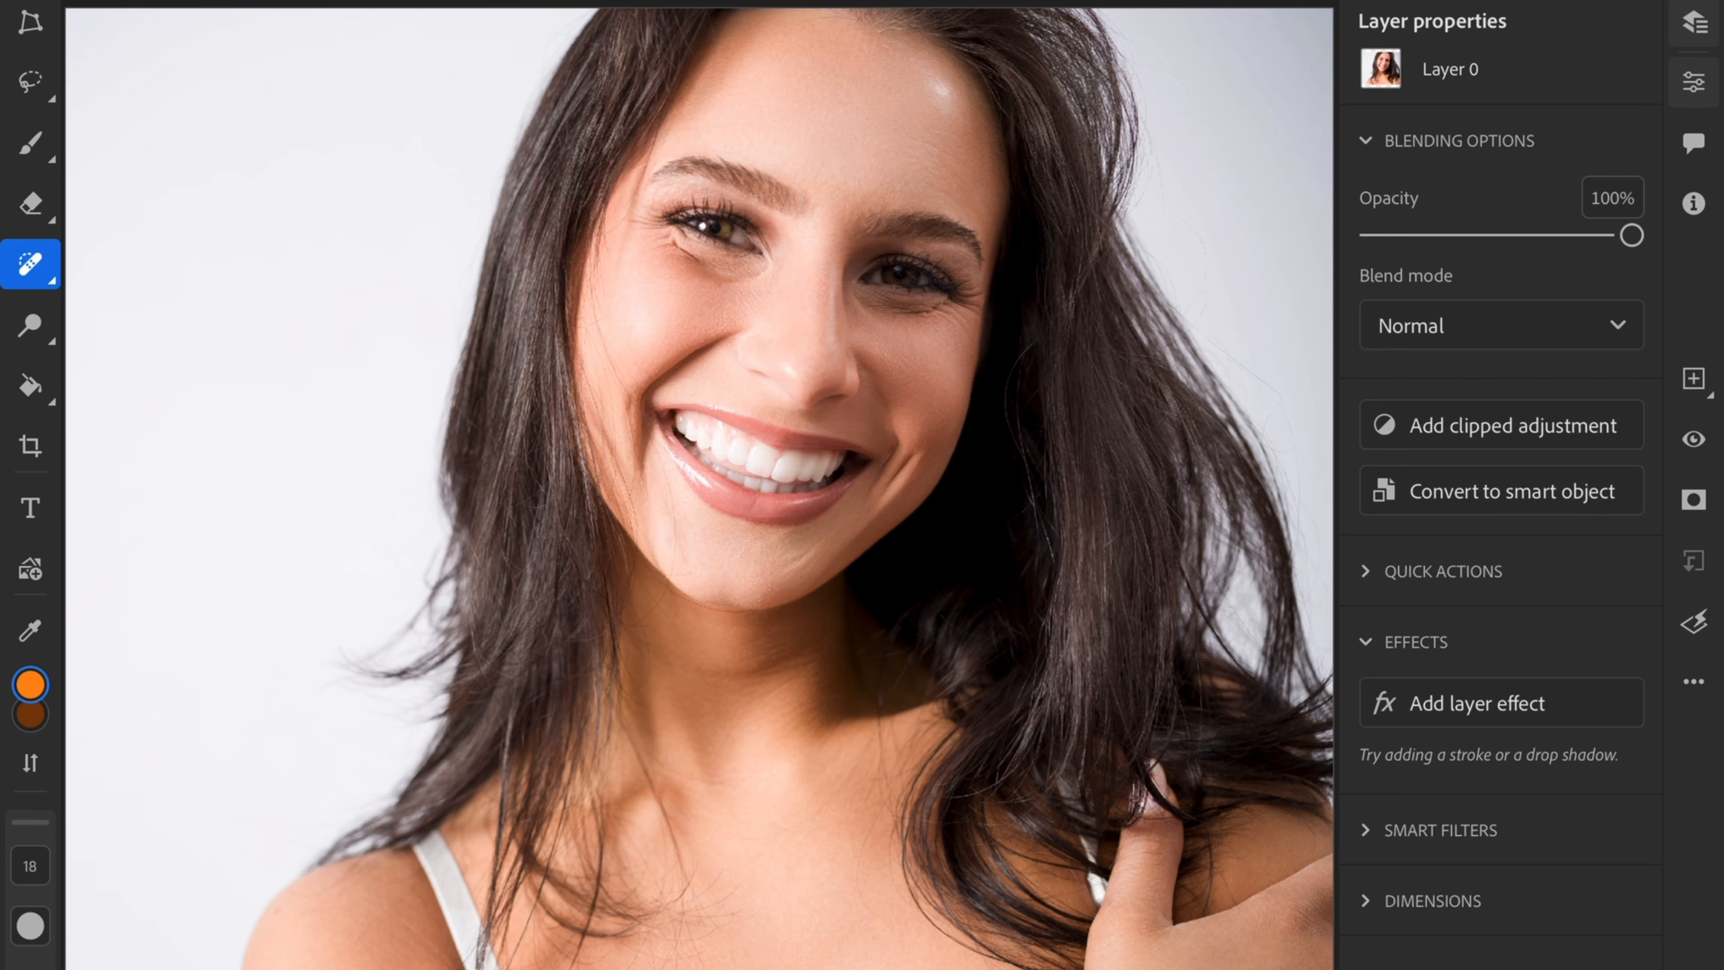
- In Photoshop, duplicate Layer 0 of the smiling brunette's portrait for retouching the area around her eyes
scroll(766, 224, "up", 6)
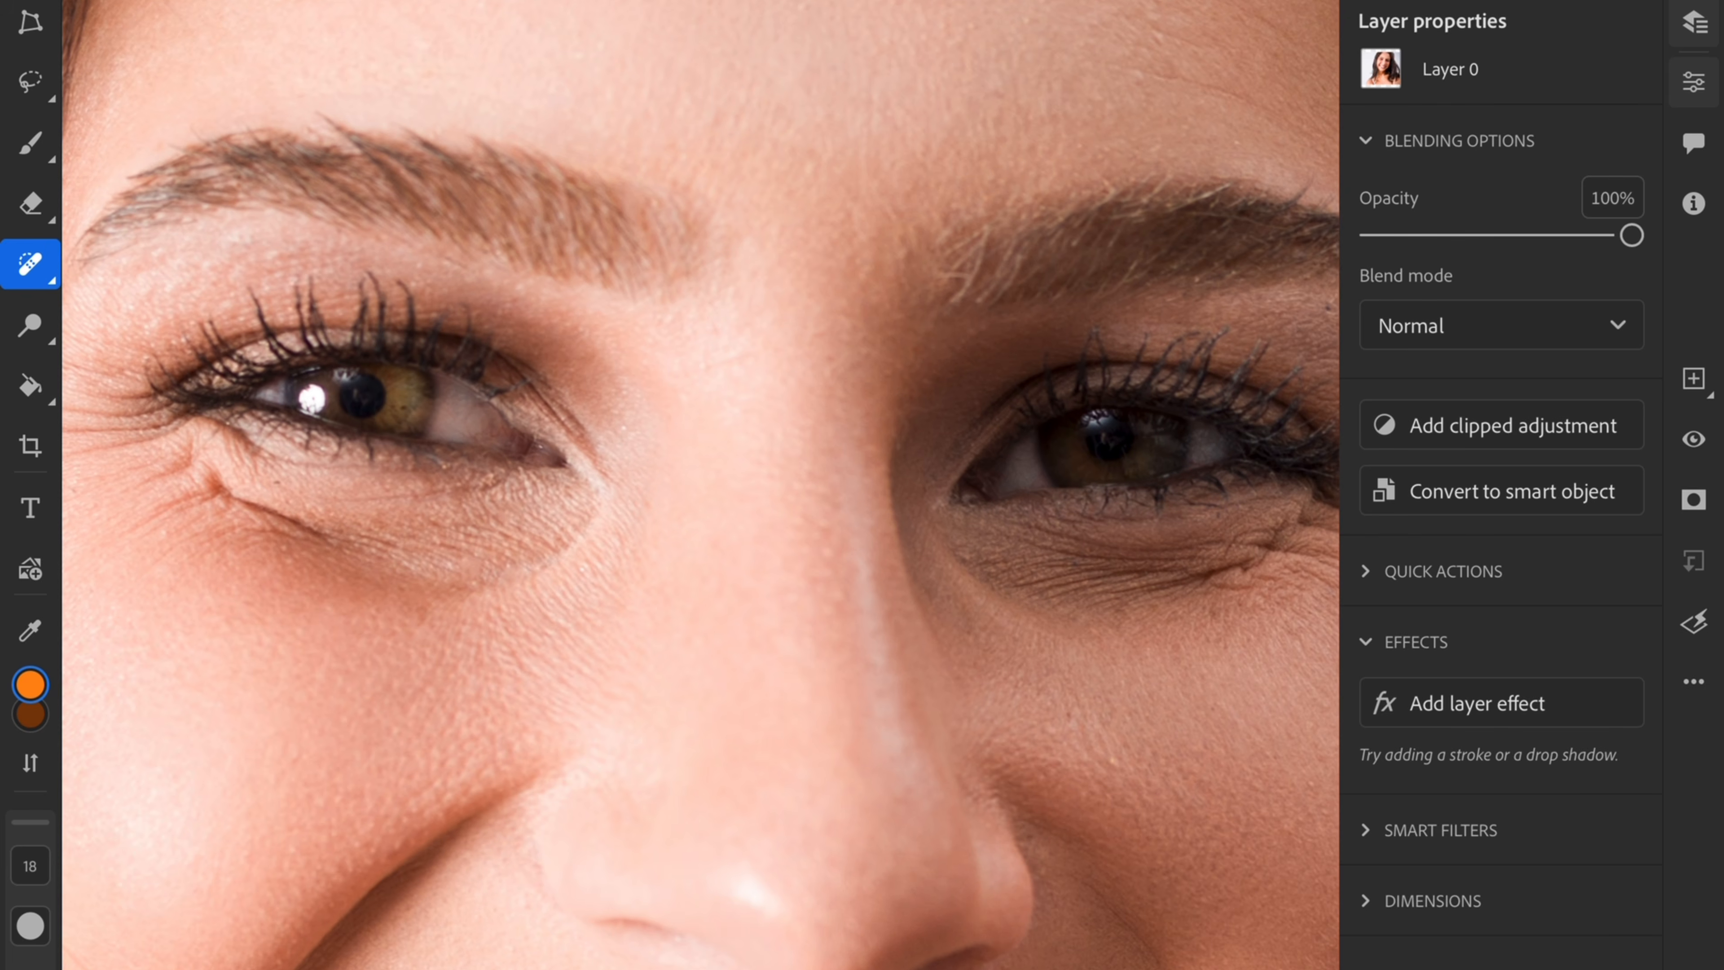
scroll(700, 485, "down", 2)
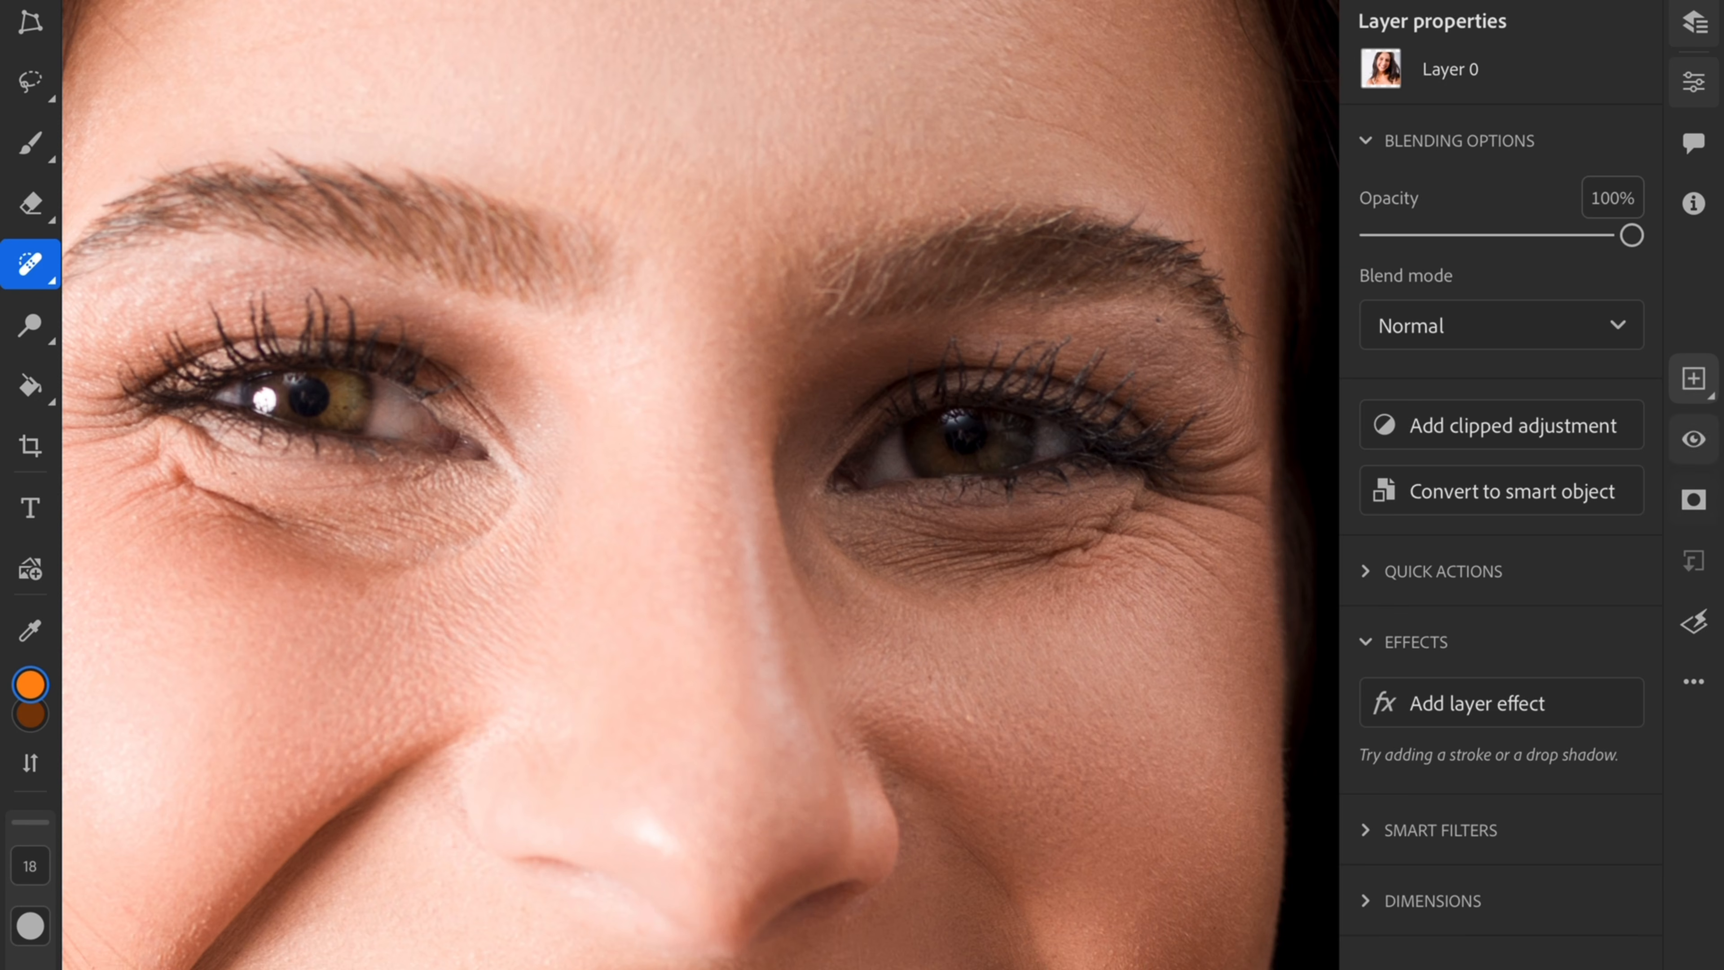
left_click(1693, 681)
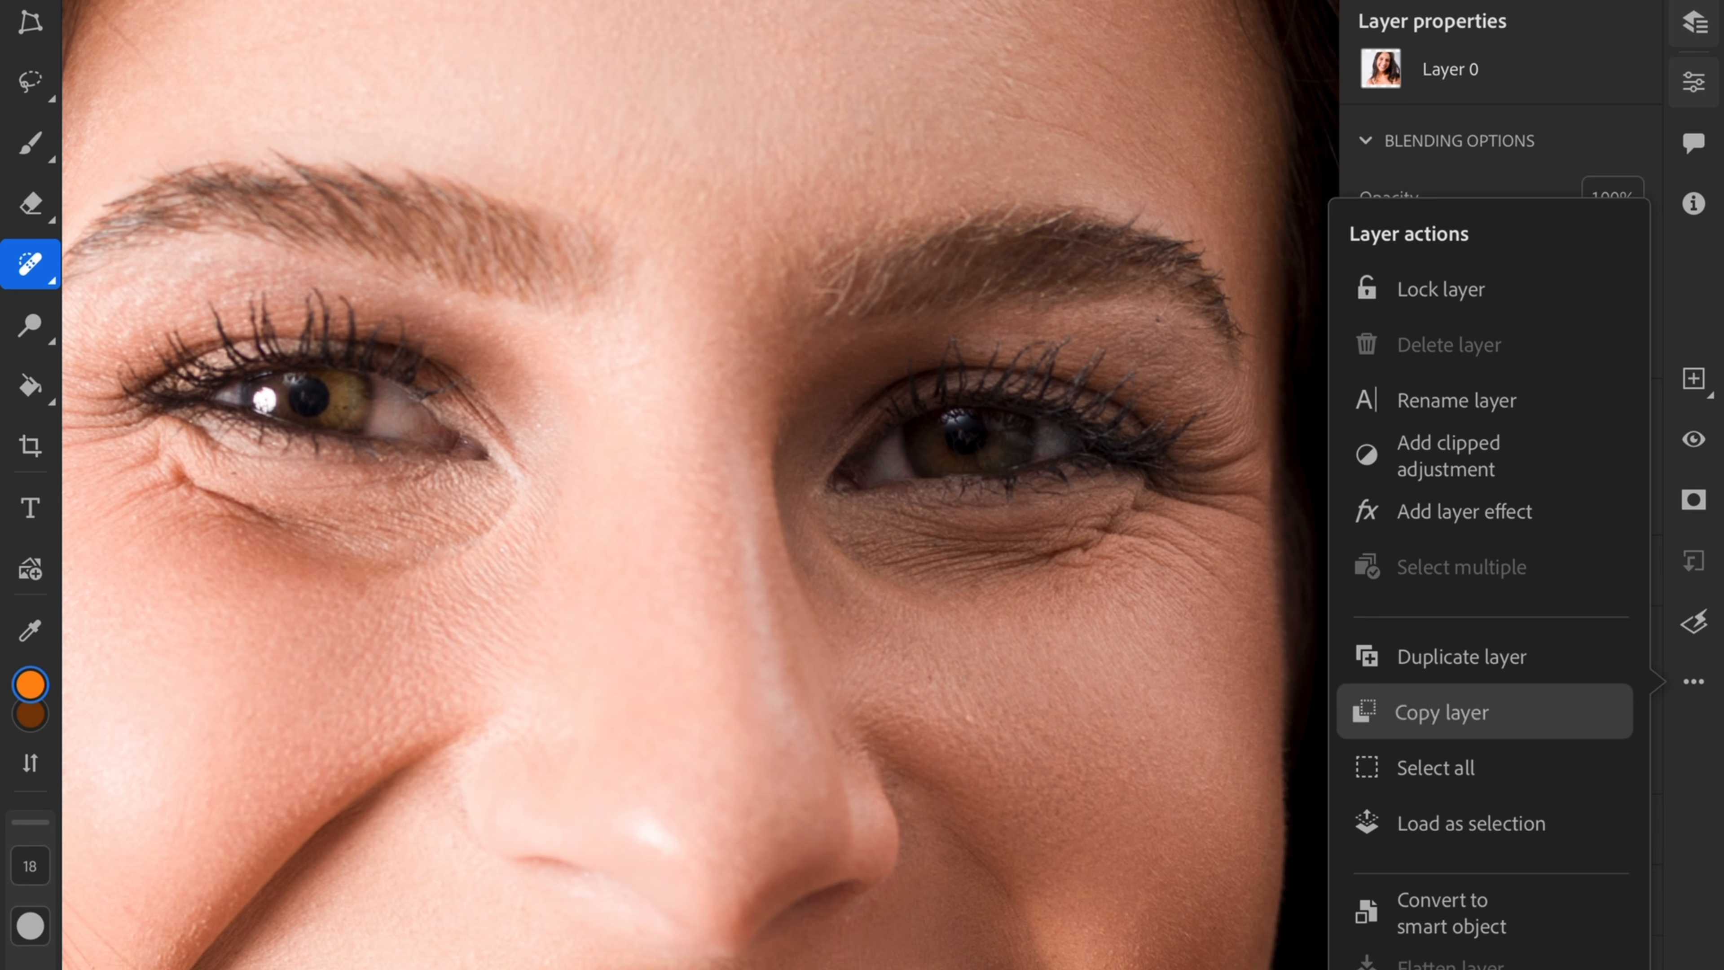
left_click(1459, 656)
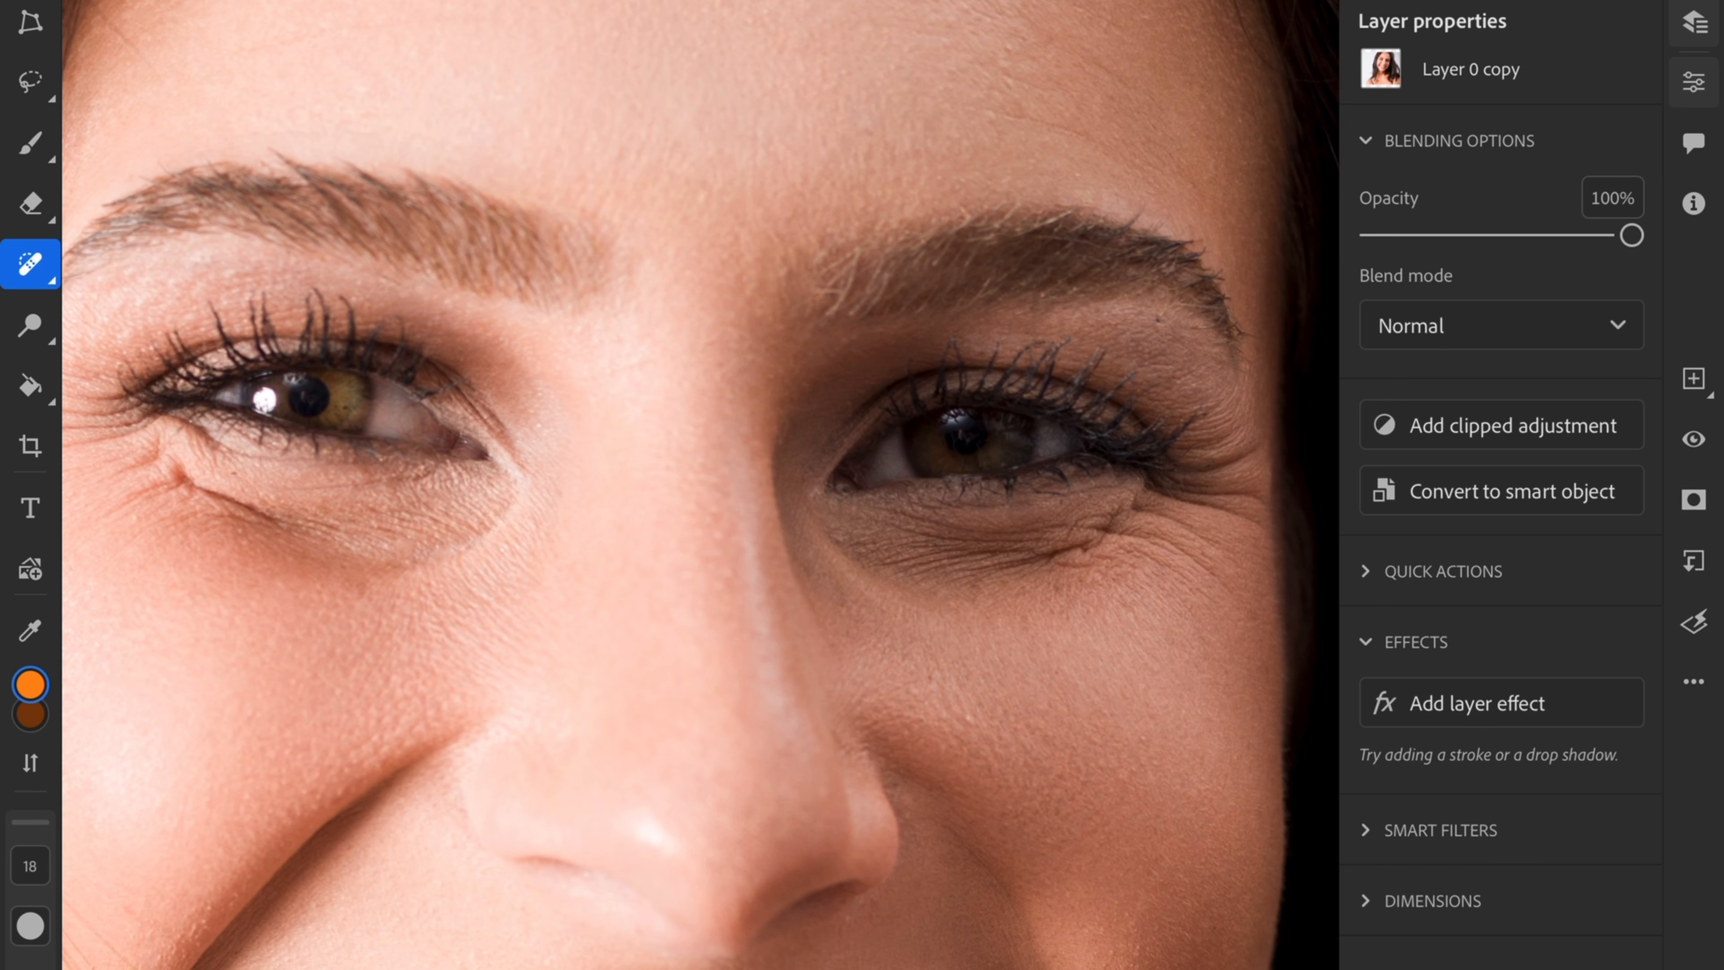
- Heal the wrinkles under both eyes on the duplicate layer with the brush enlarged to 44, and lower that layer's opacity
mouse_move(1123, 526)
left_mouse_down()
mouse_move(1053, 555)
mouse_move(1132, 511)
mouse_move(1227, 555)
mouse_move(1002, 550)
left_mouse_up()
left_click(1164, 518)
mouse_move(175, 466)
left_mouse_down()
mouse_move(275, 516)
mouse_move(123, 498)
left_mouse_up()
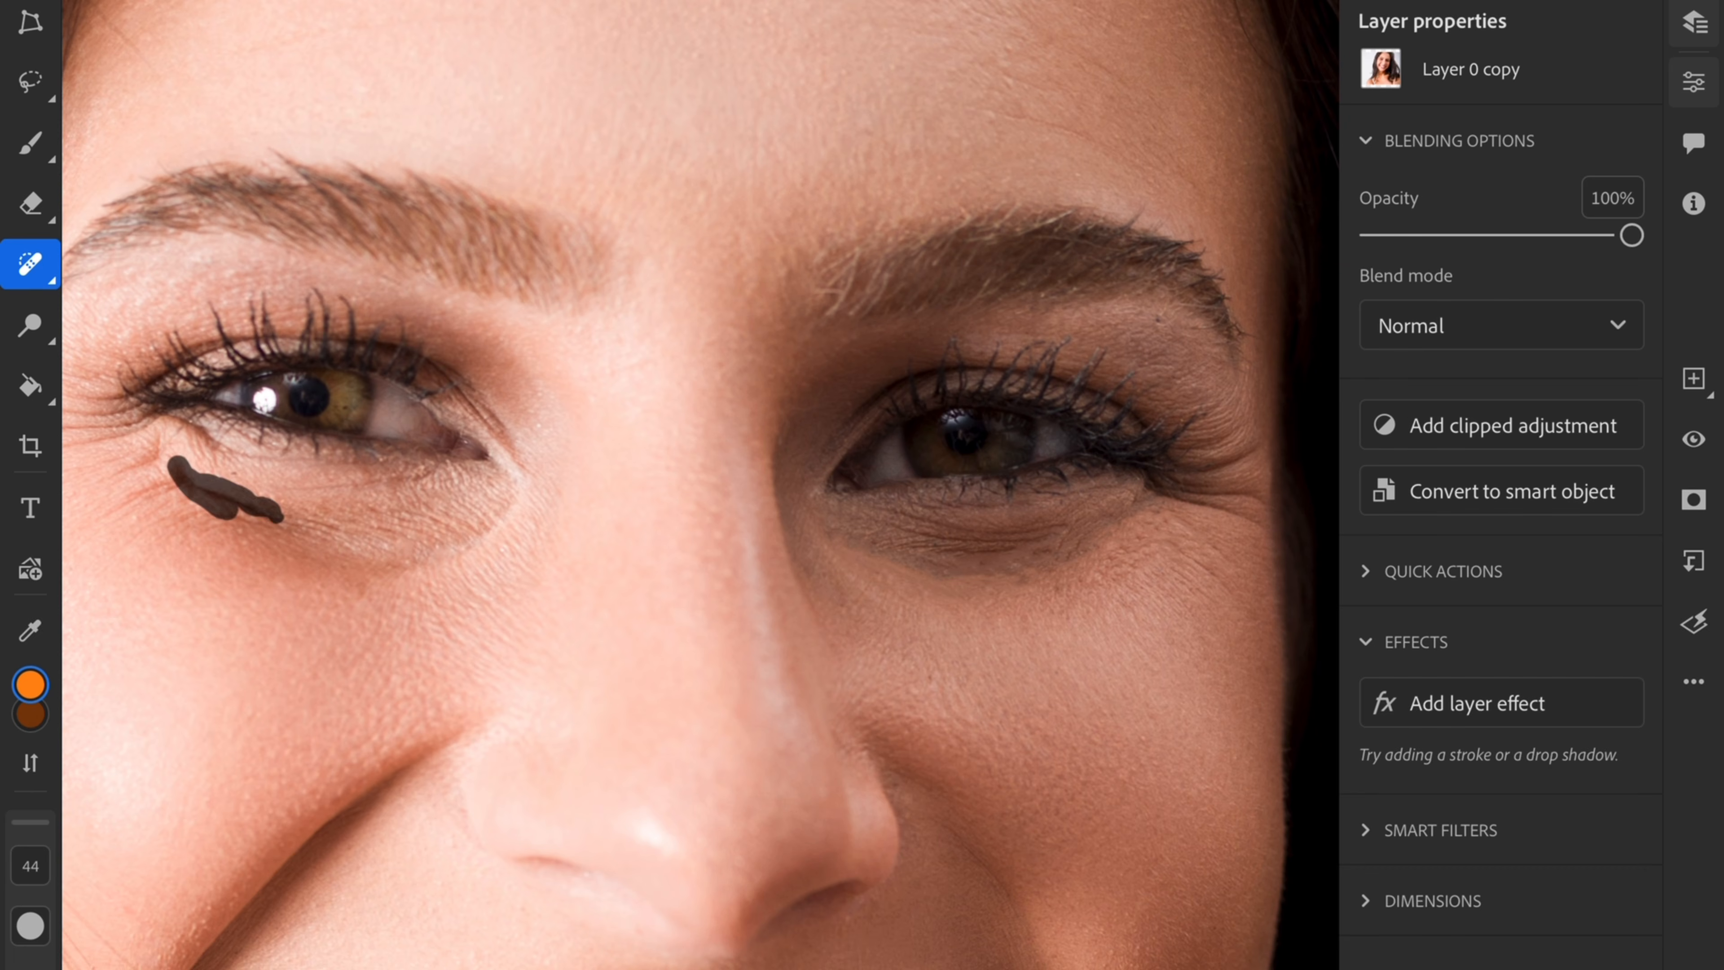
left_click(150, 455)
left_click_drag(339, 546, 429, 546)
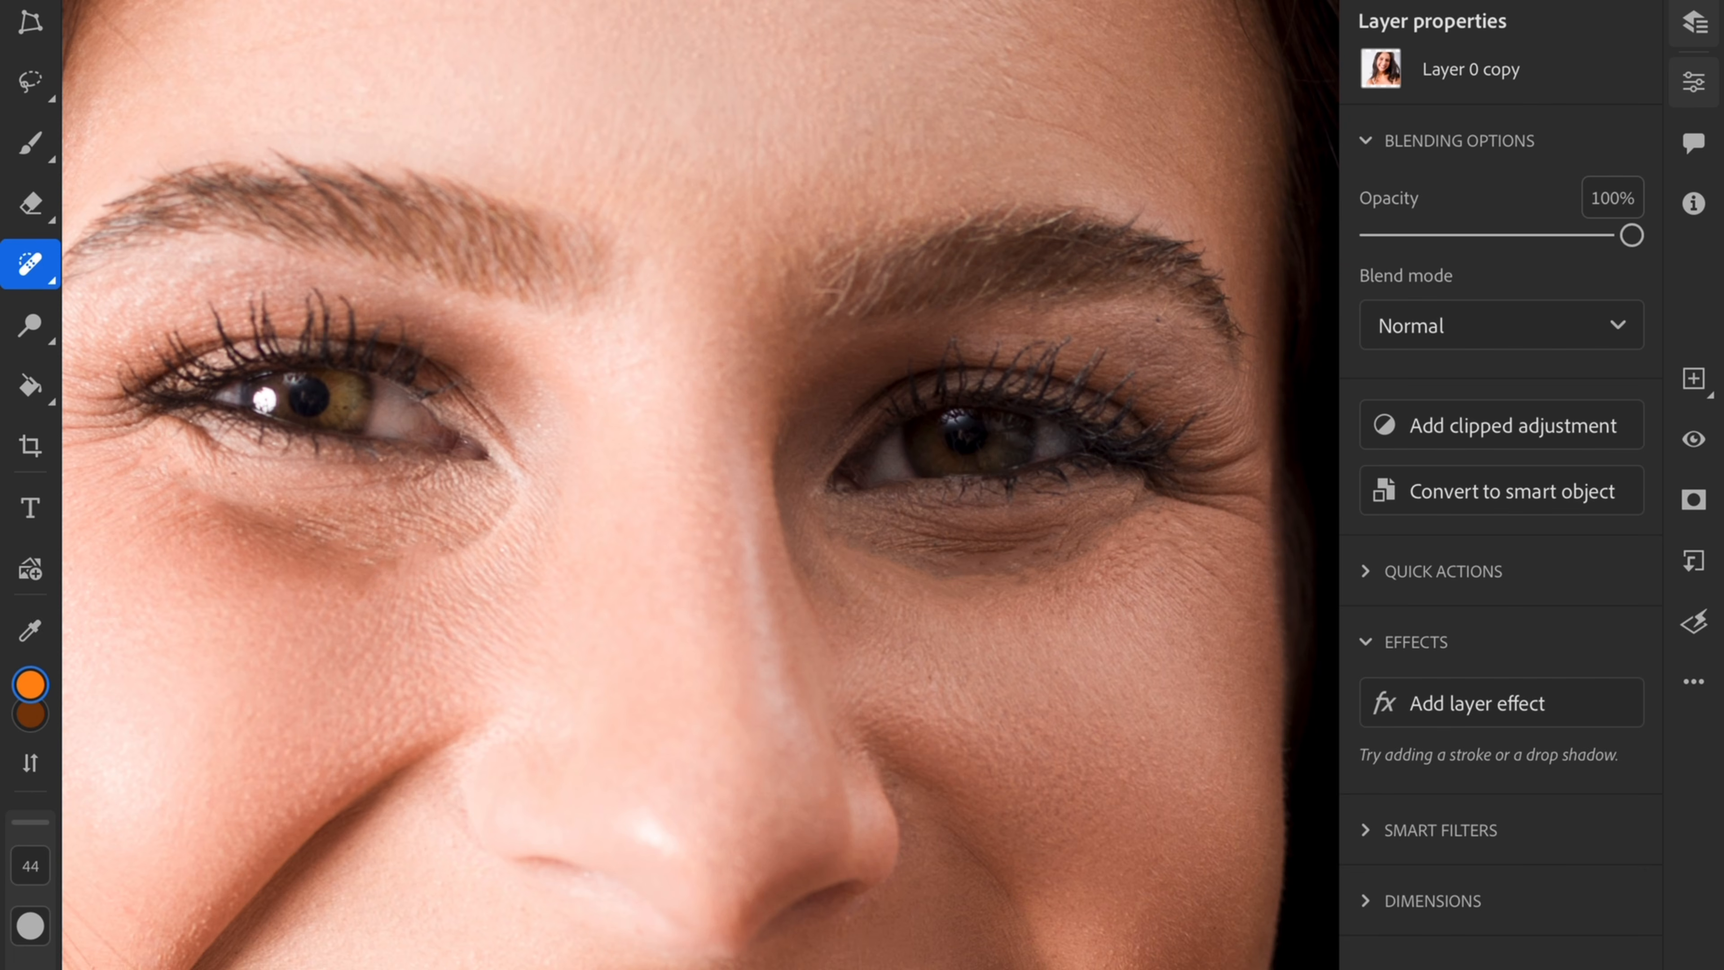
left_click_drag(1631, 235, 1528, 235)
mouse_move(1527, 235)
left_mouse_down()
mouse_move(1482, 235)
mouse_move(1616, 235)
mouse_move(1378, 235)
mouse_move(1483, 235)
left_mouse_up()
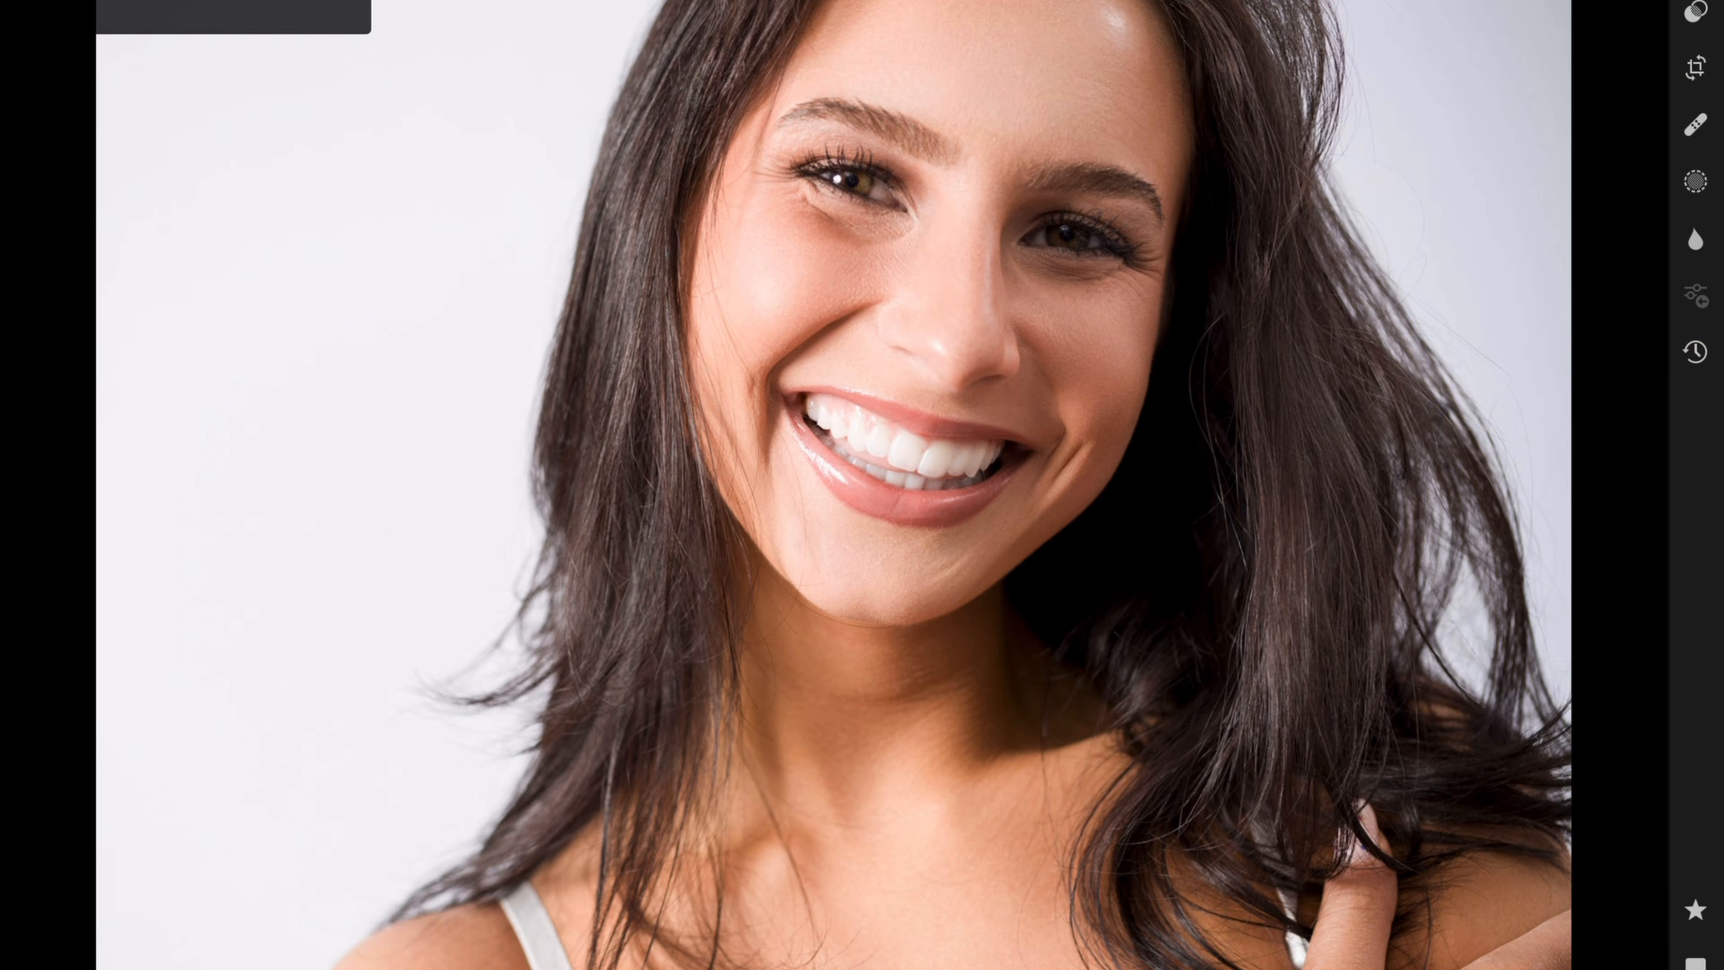
- In Lightroom, brush a mask over the wrinkles under the eye in shadow and set Texture to -19 and Clarity to -18
scroll(943, 163, "up", 5)
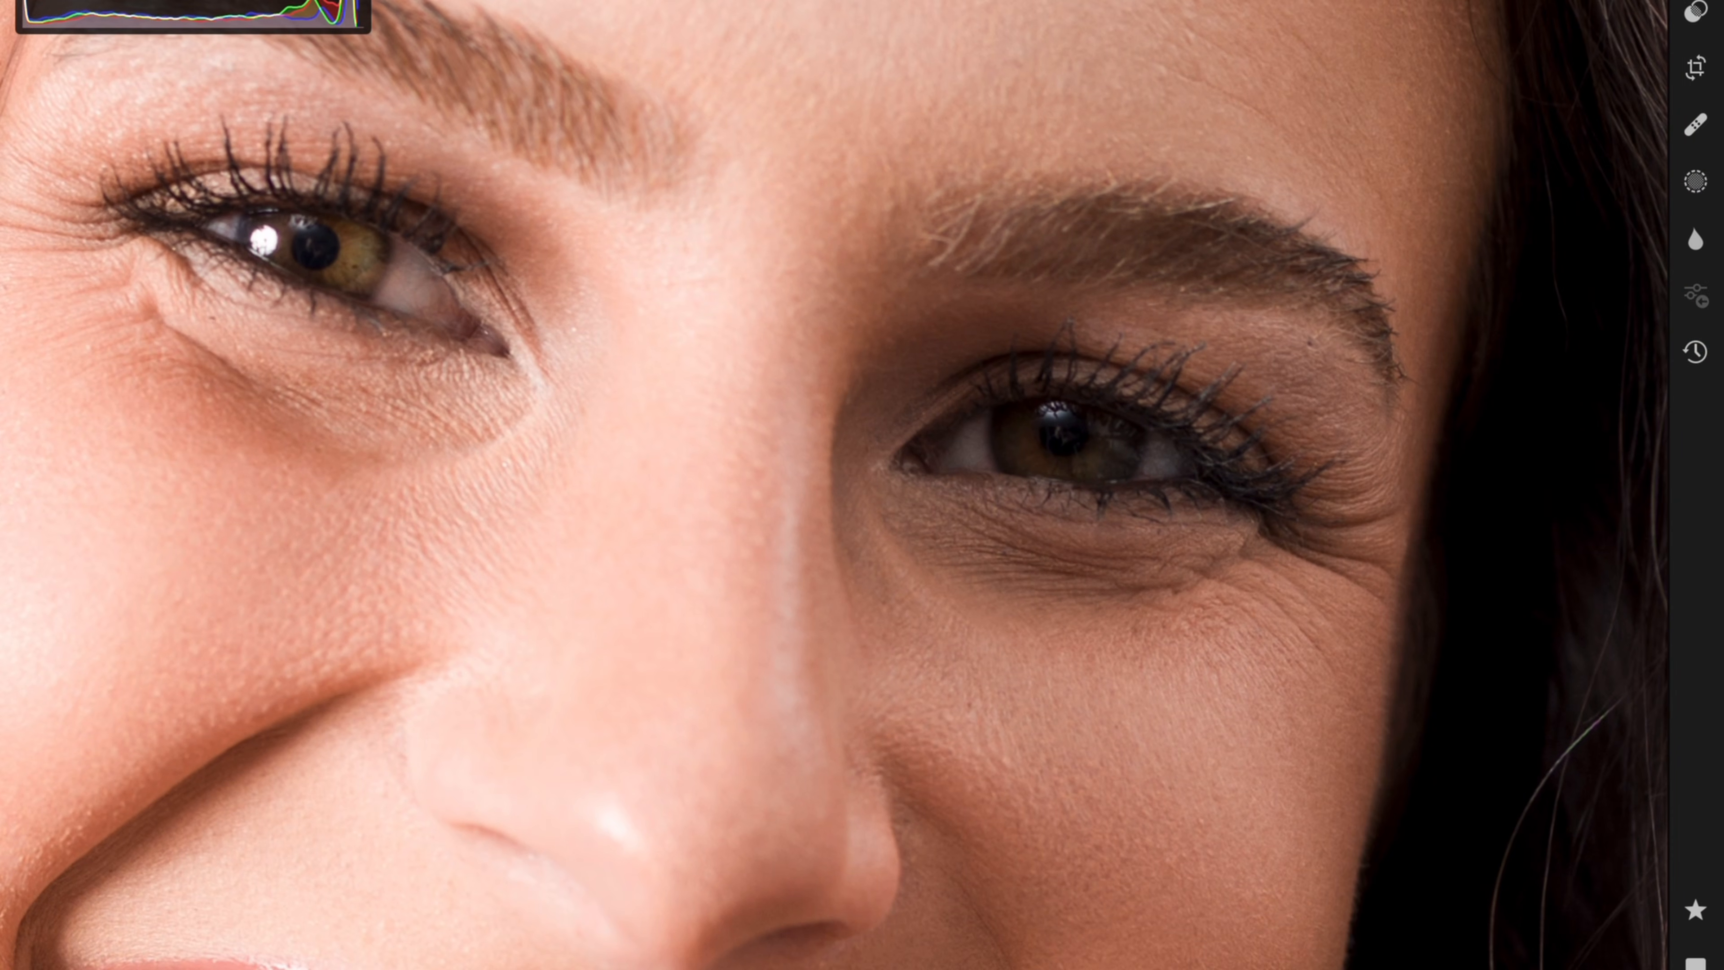
key("m")
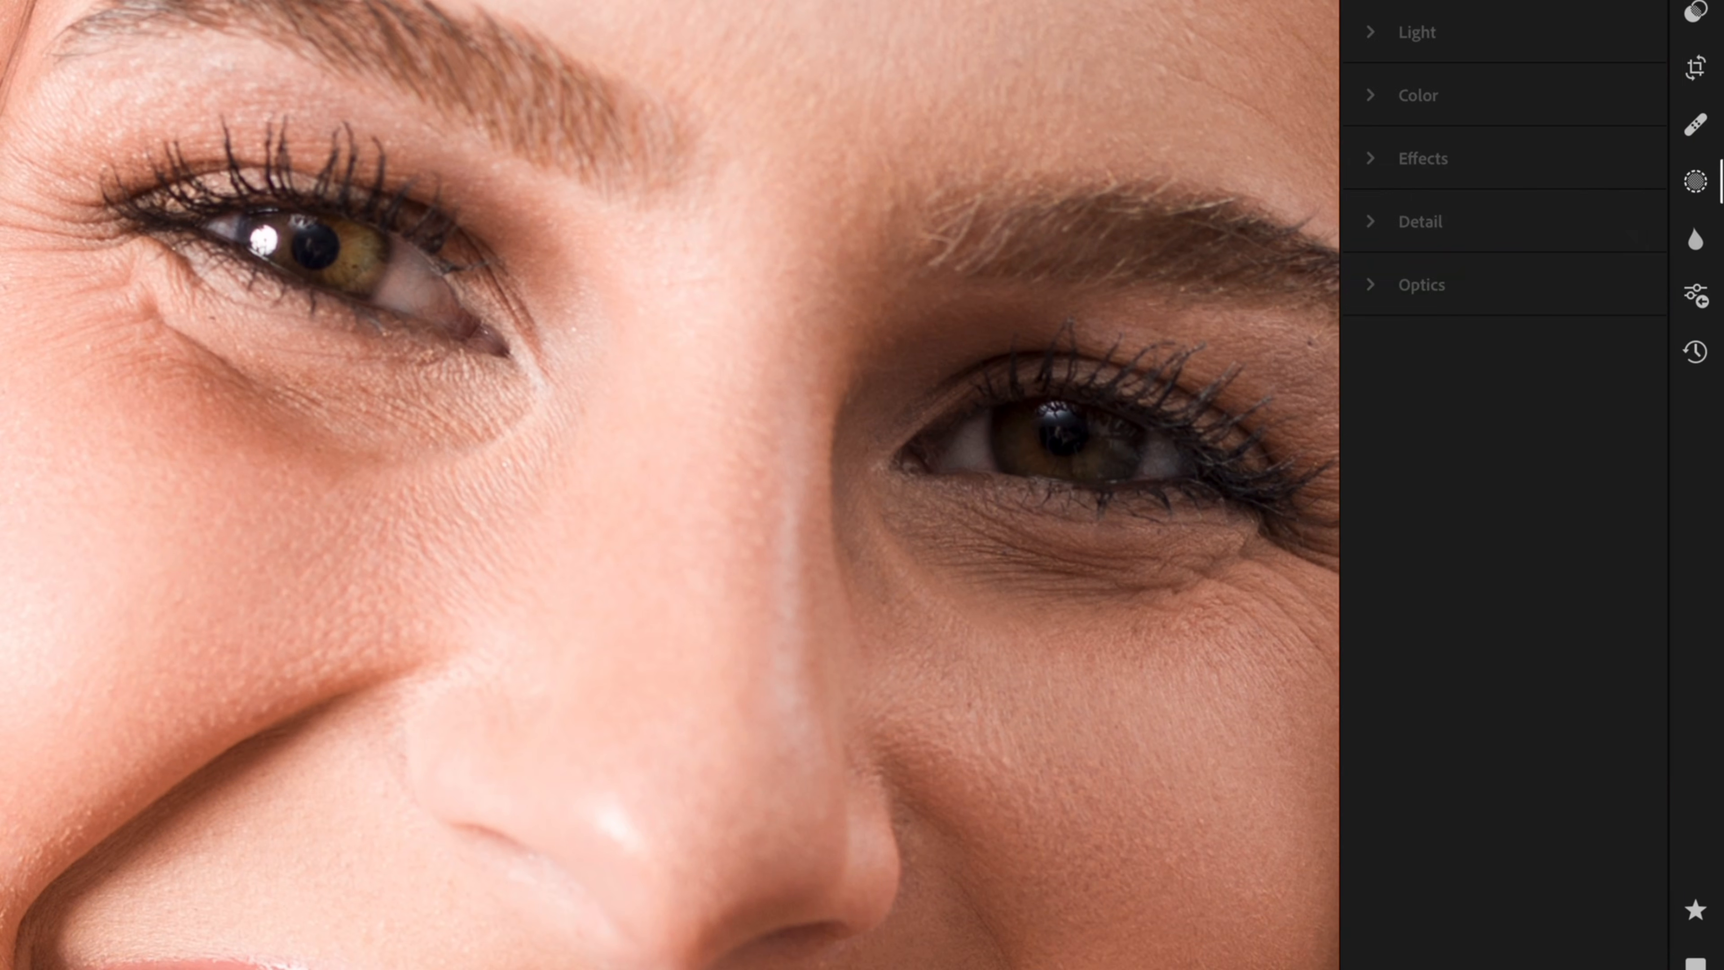
key("b")
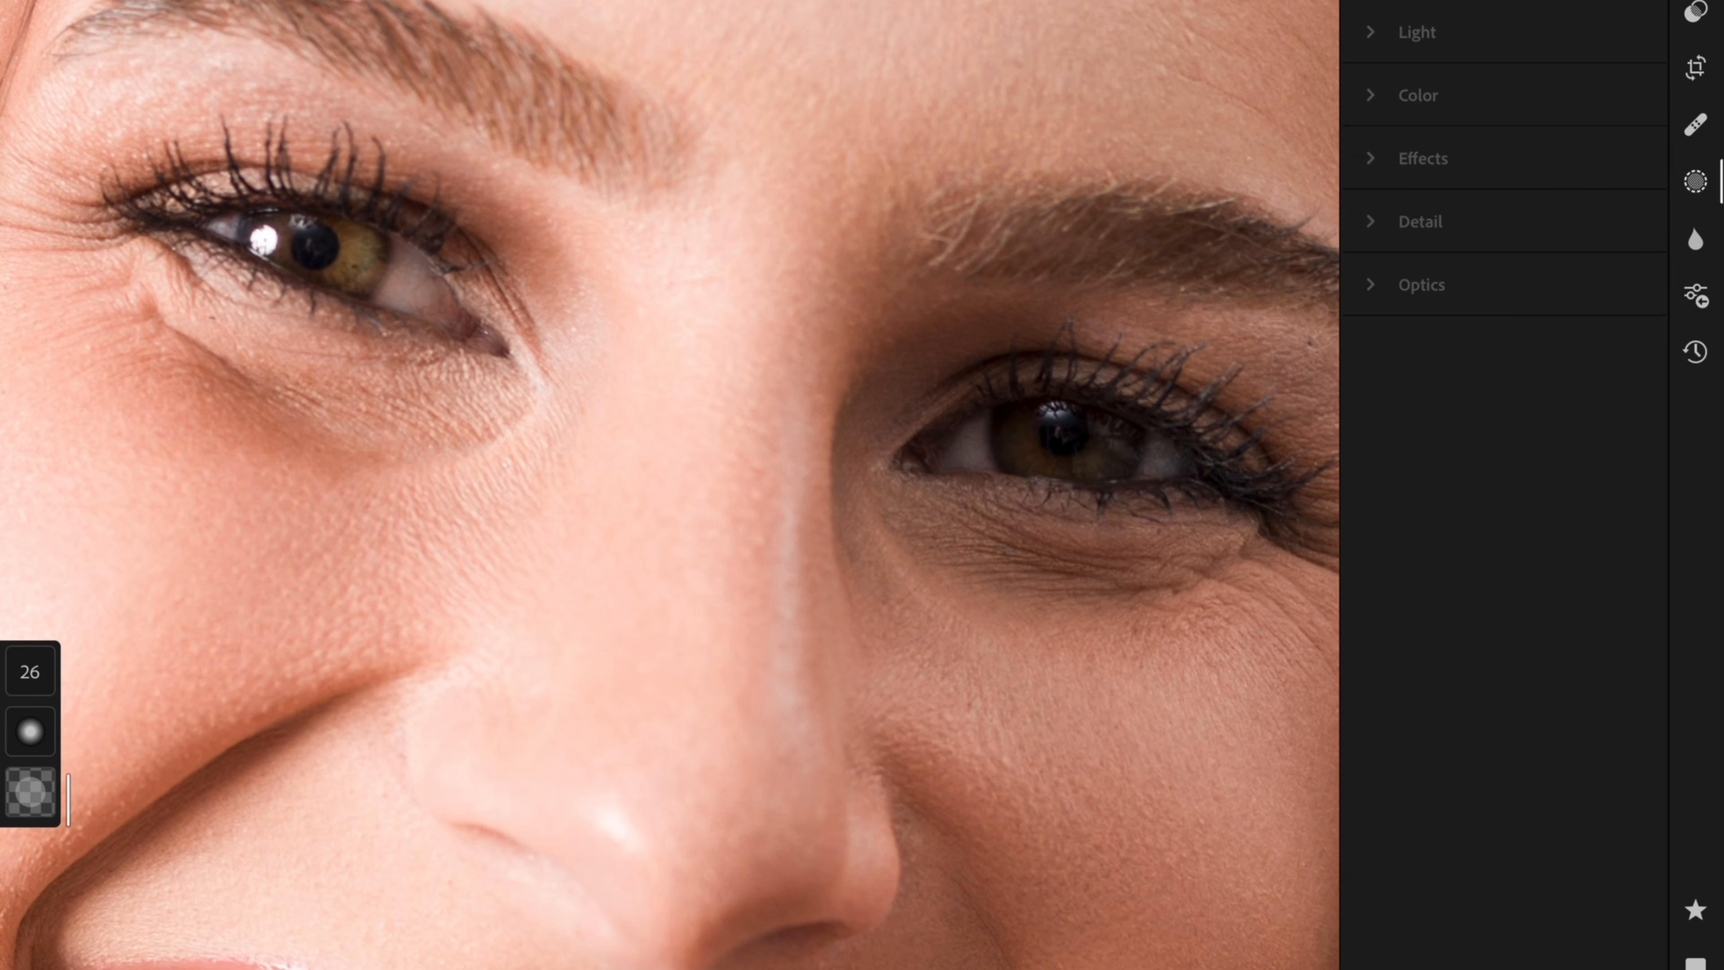
left_click_drag(1085, 571, 1228, 573)
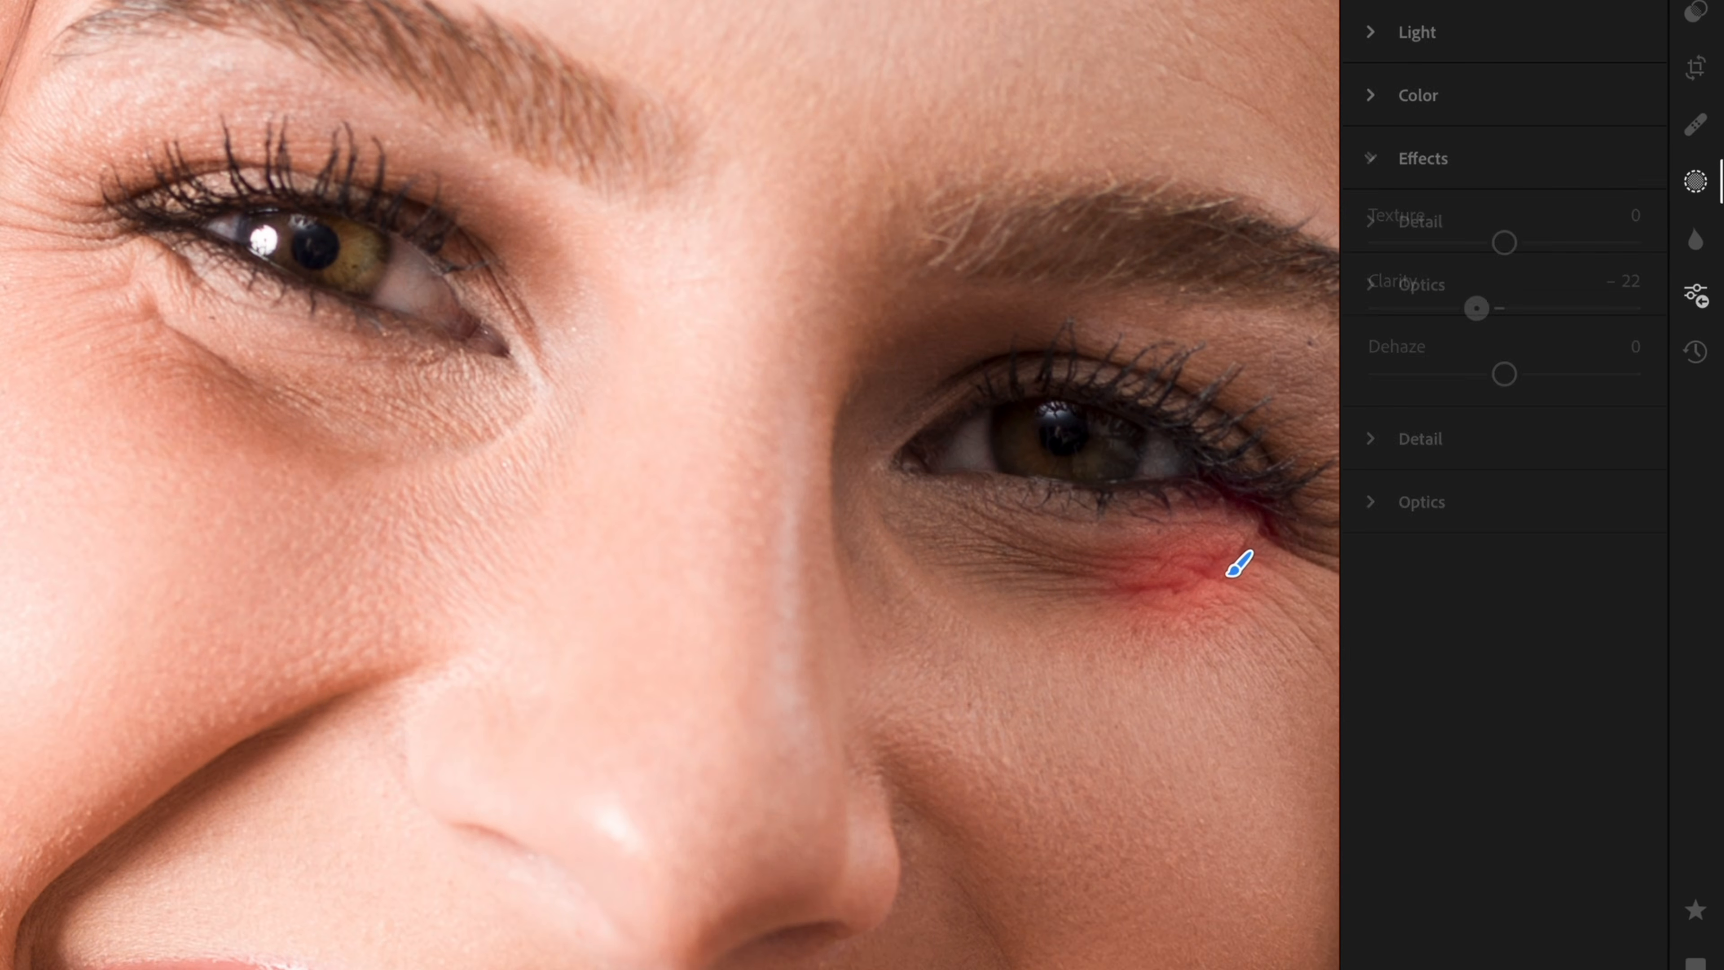
left_click_drag(1504, 242, 1480, 242)
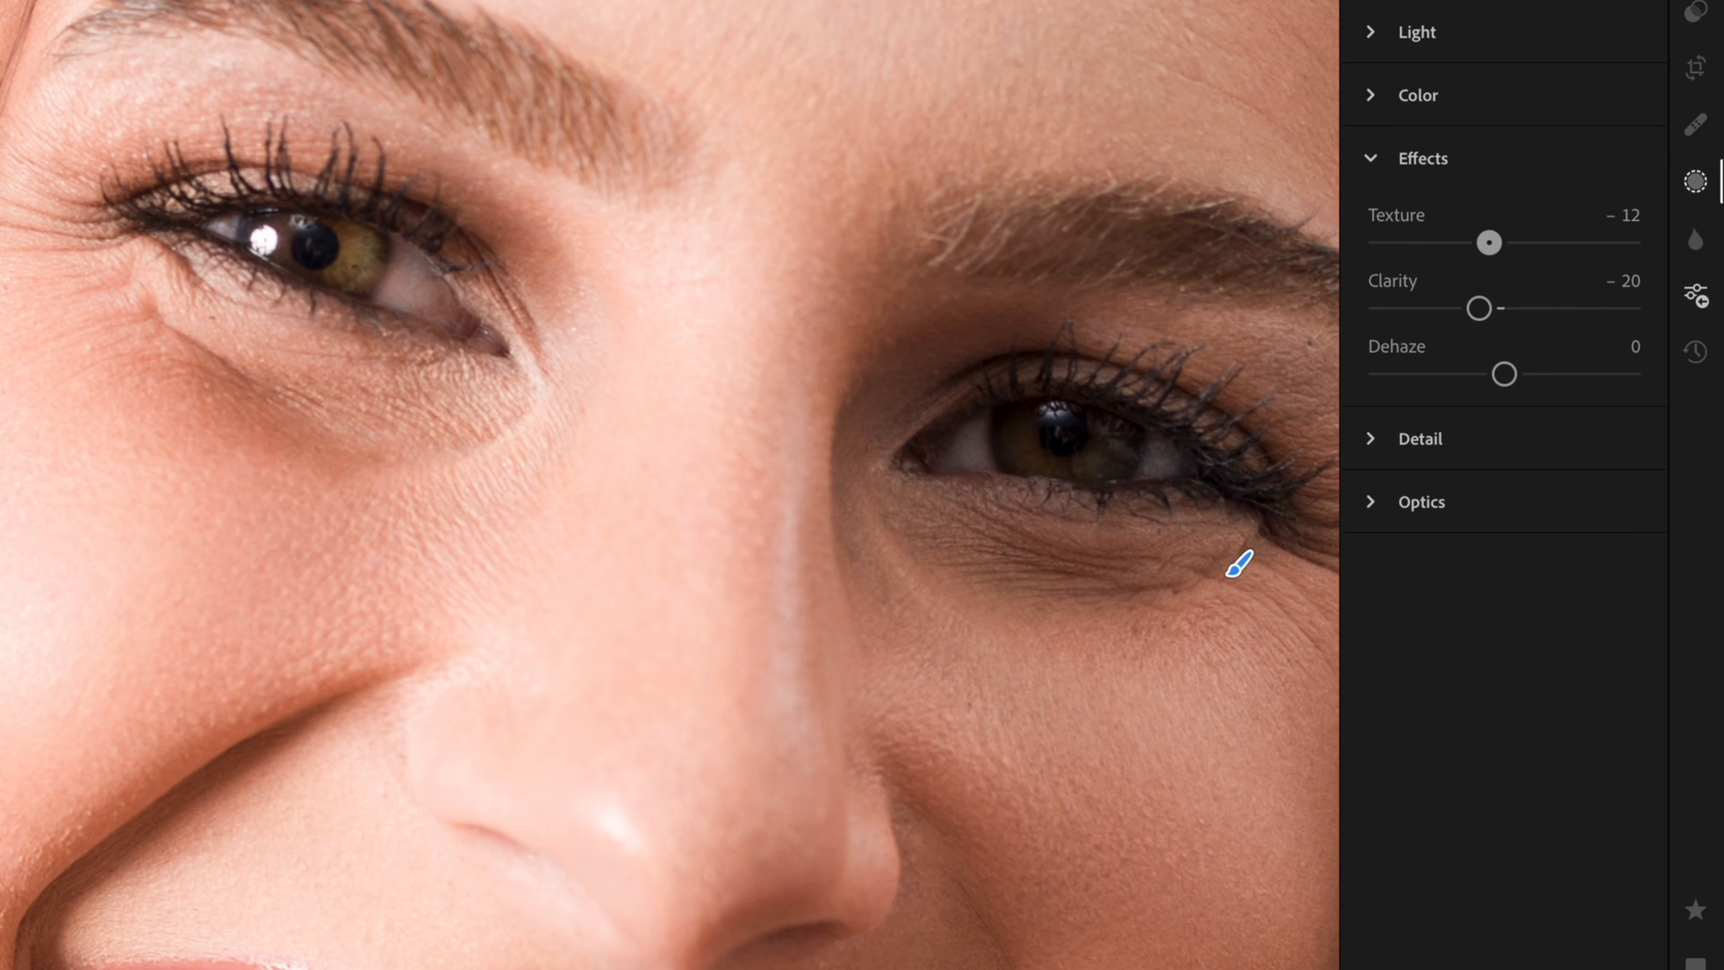
left_click_drag(1479, 308, 1482, 309)
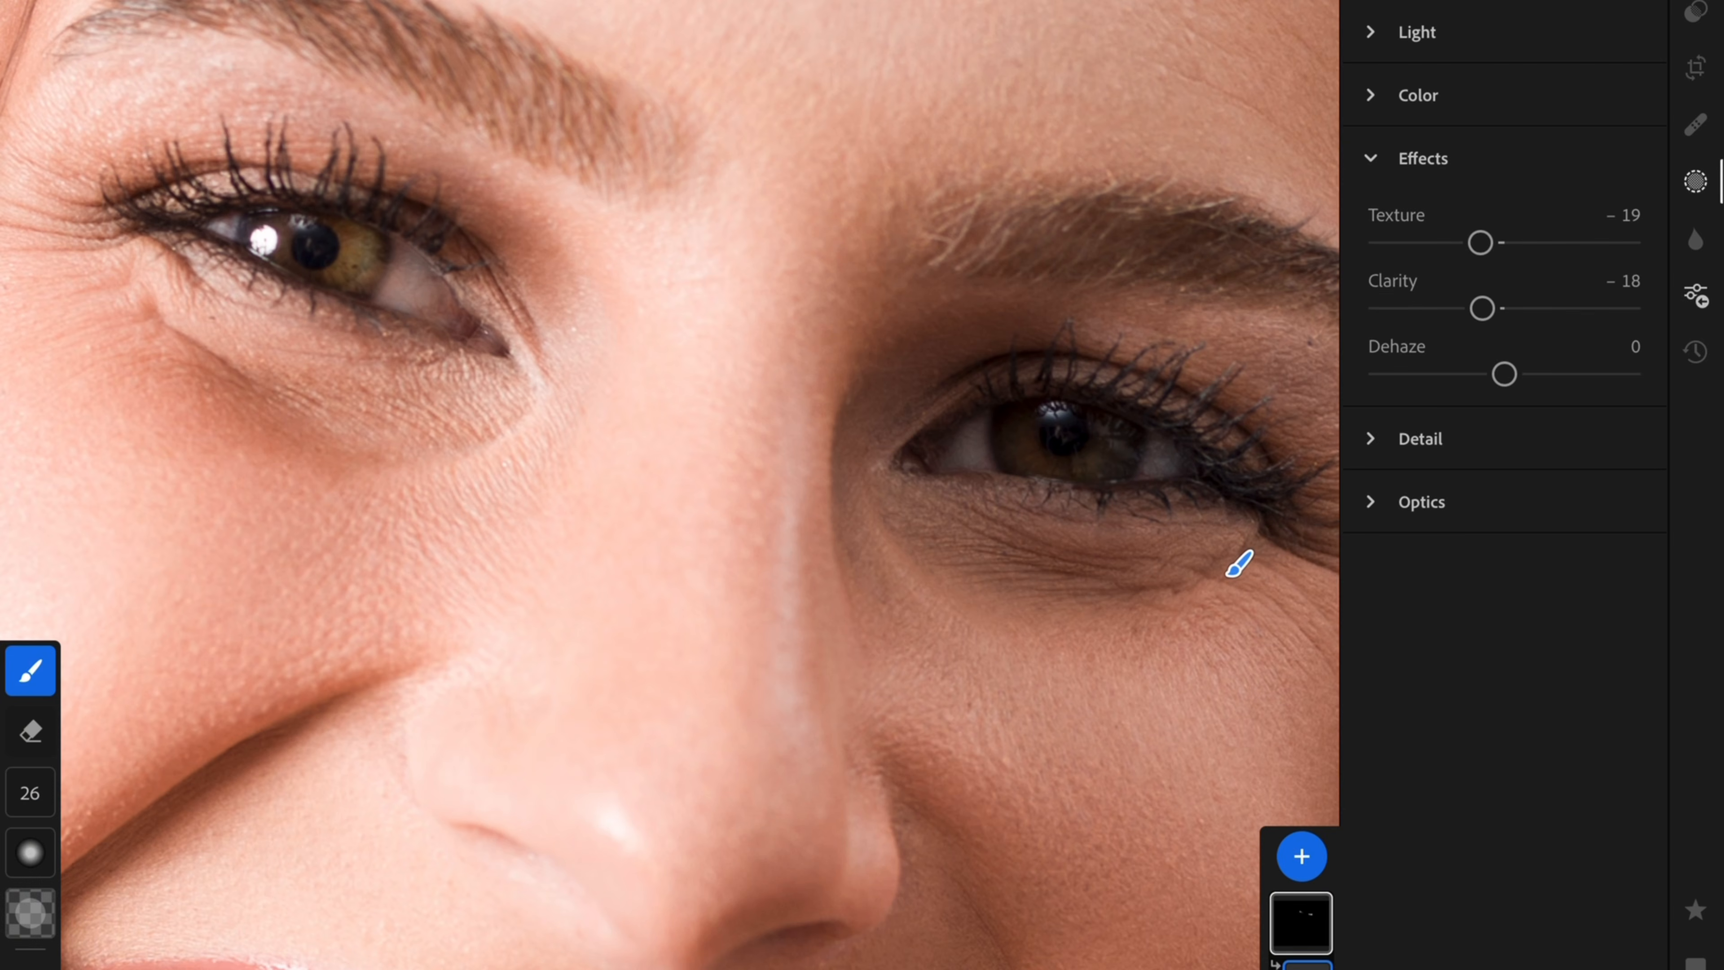